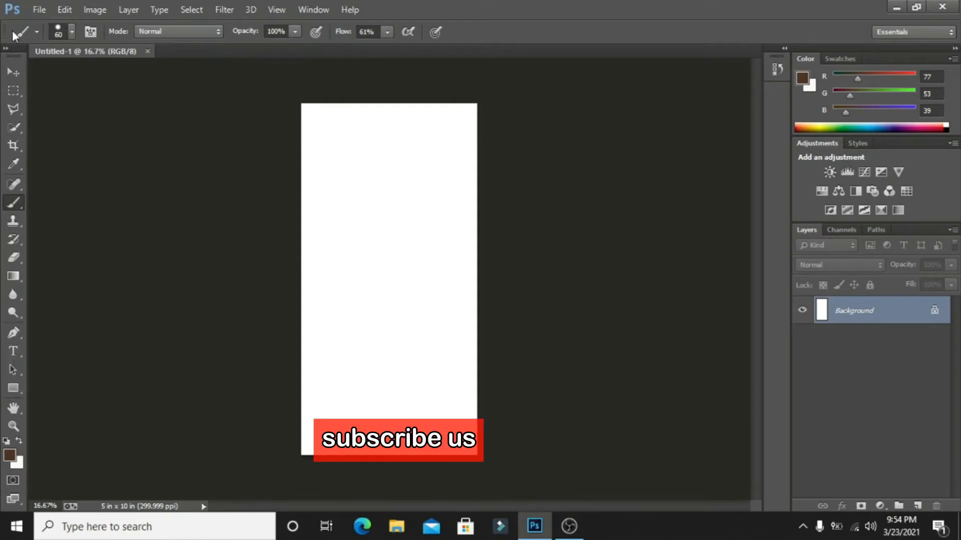
Open "coffee with mock up" from the Desktop's Portfolio folder, using its embedded color profile.
left_click(30, 11)
left_click(38, 32)
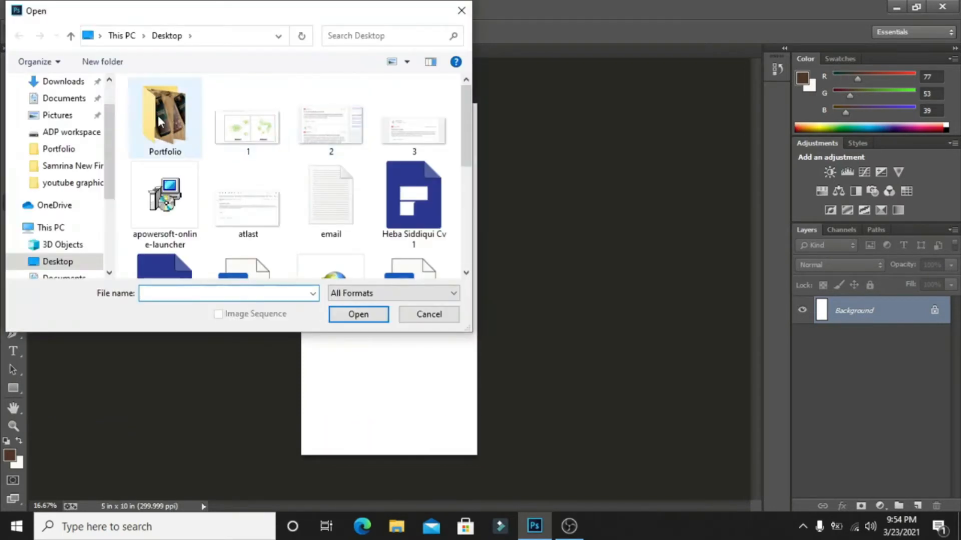
double_click(159, 121)
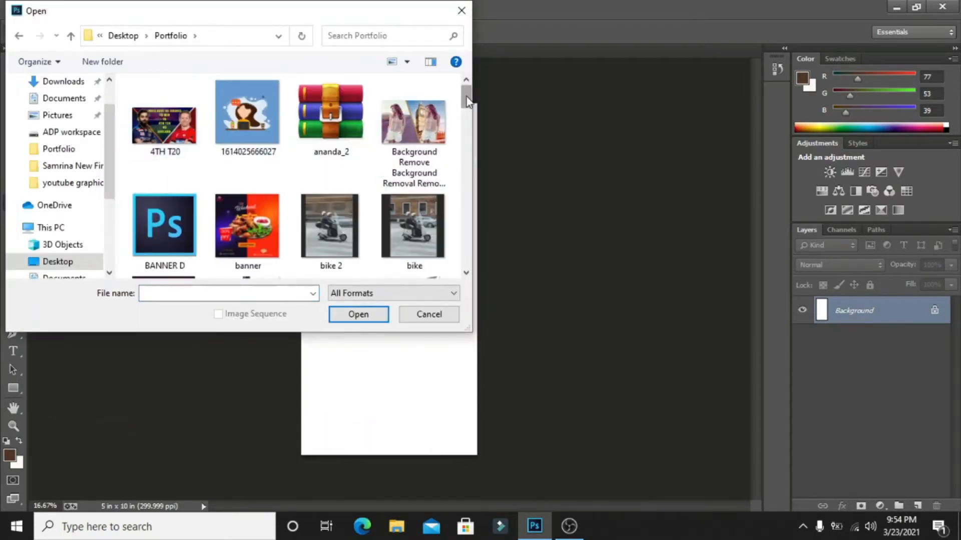
left_click_drag(466, 96, 465, 133)
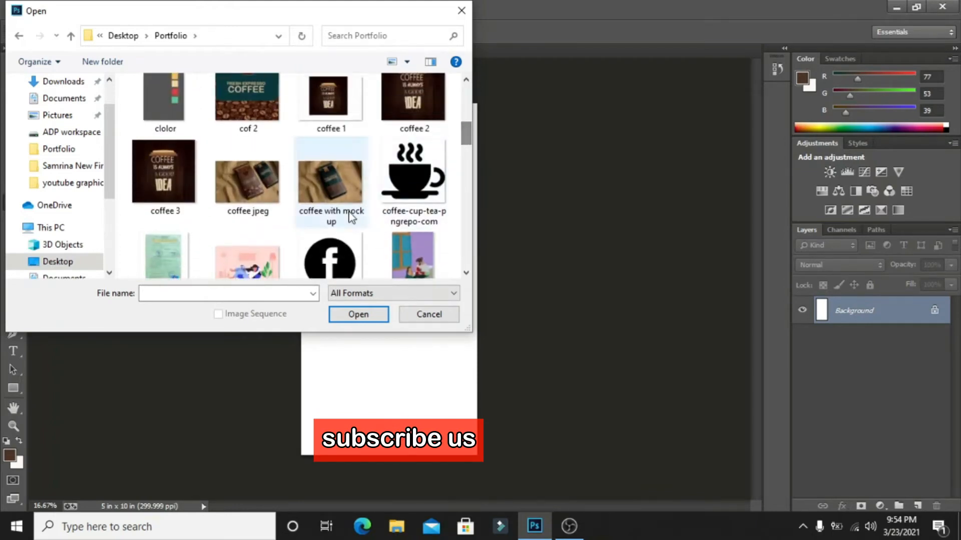
left_click(358, 200)
left_click(357, 316)
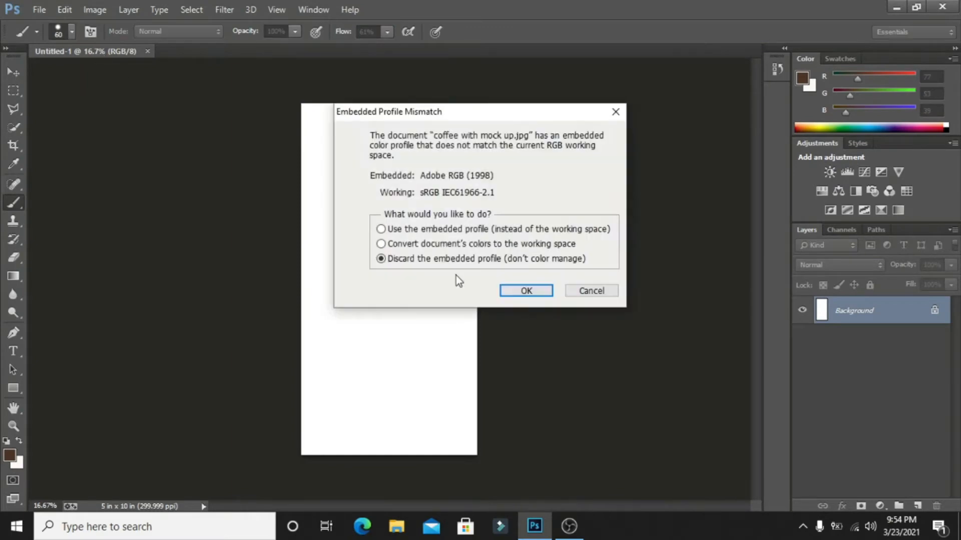
left_click(459, 230)
left_click(526, 290)
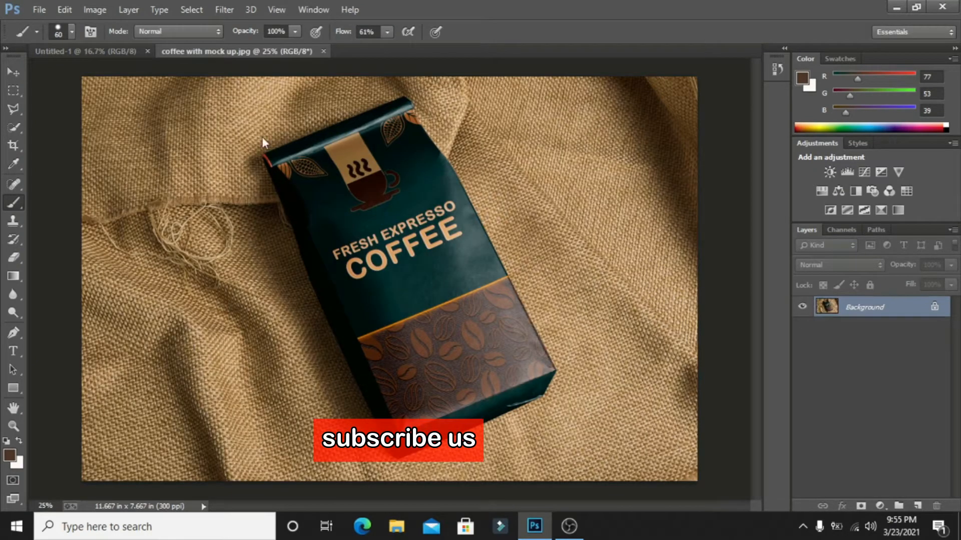
Draw a rectangle shape about 1494 px by 3000 px covering the blank canvas of the Untitled-1 document.
left_click(92, 50)
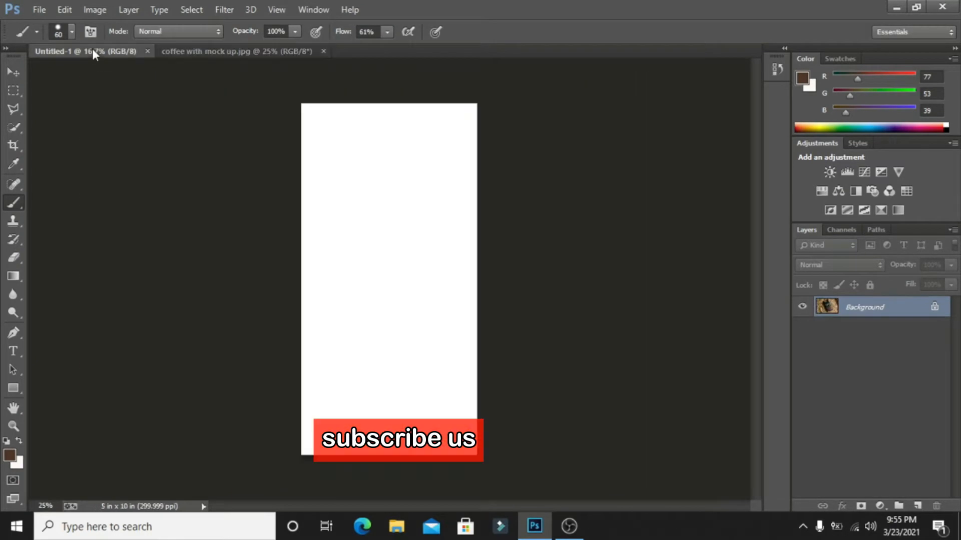
left_click(14, 388)
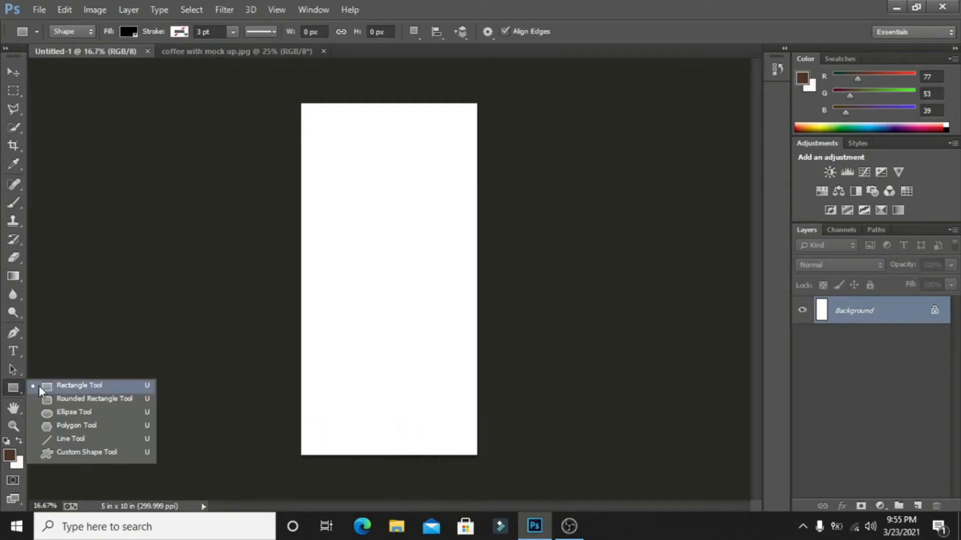
left_click(30, 386)
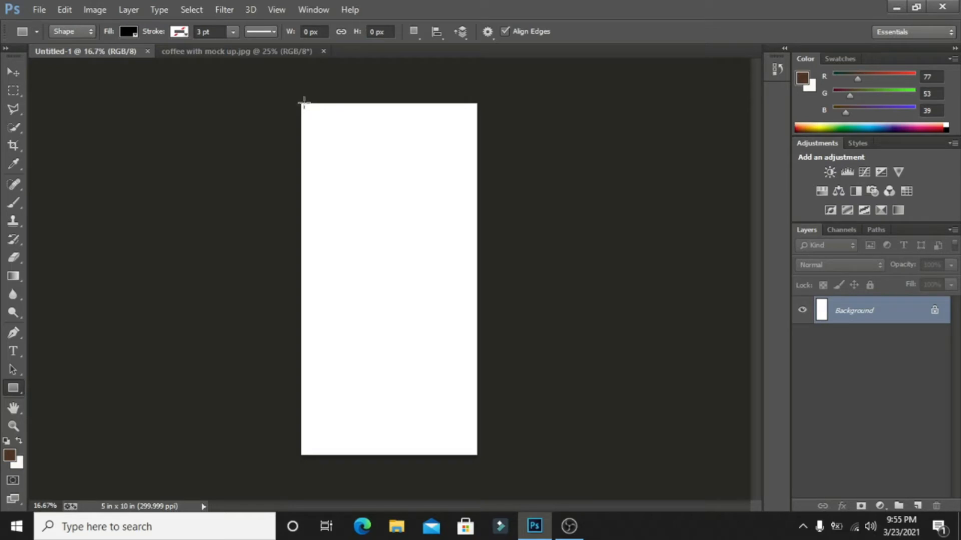
left_click_drag(300, 103, 476, 455)
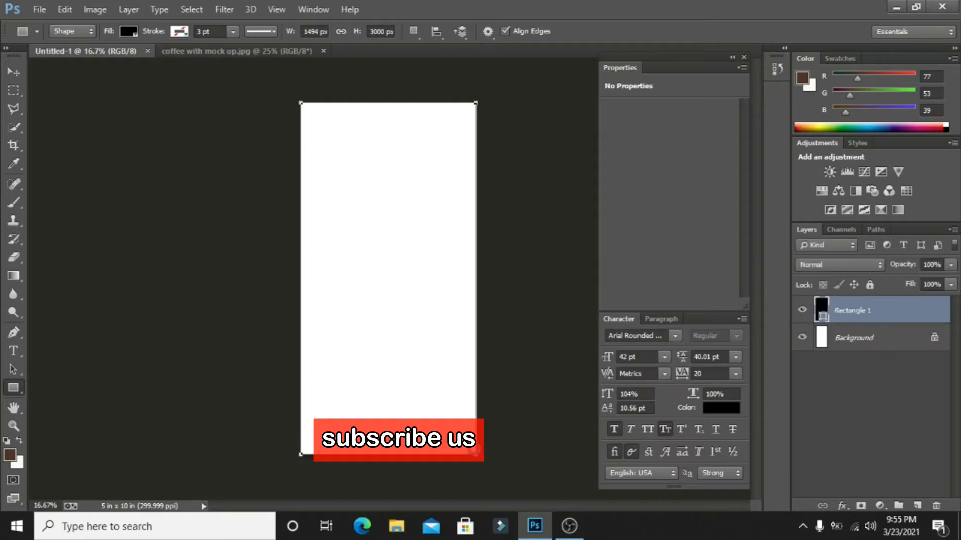
Set the foreground color to dark brown #260f01, close the Properties panel and fill the rectangle with that color.
left_click(8, 457)
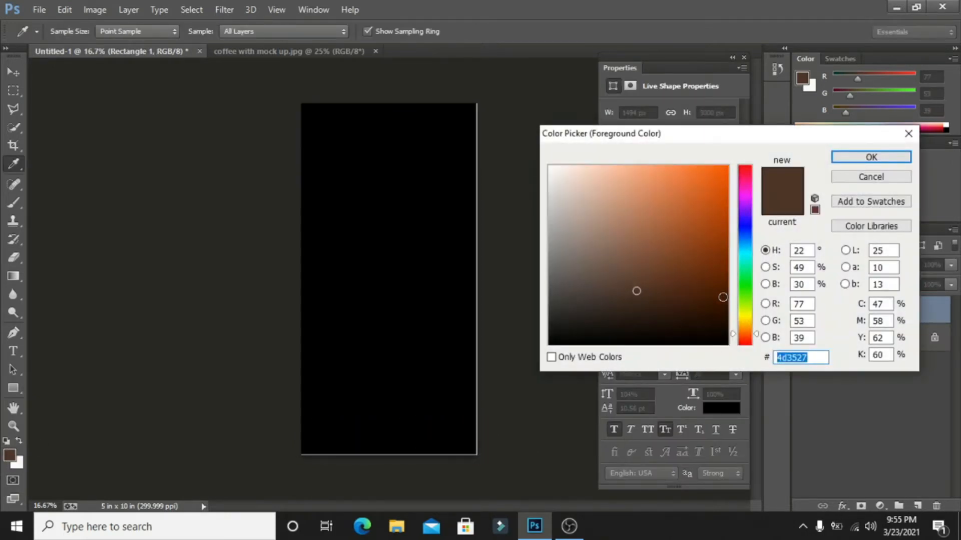
left_click(722, 318)
left_click(869, 155)
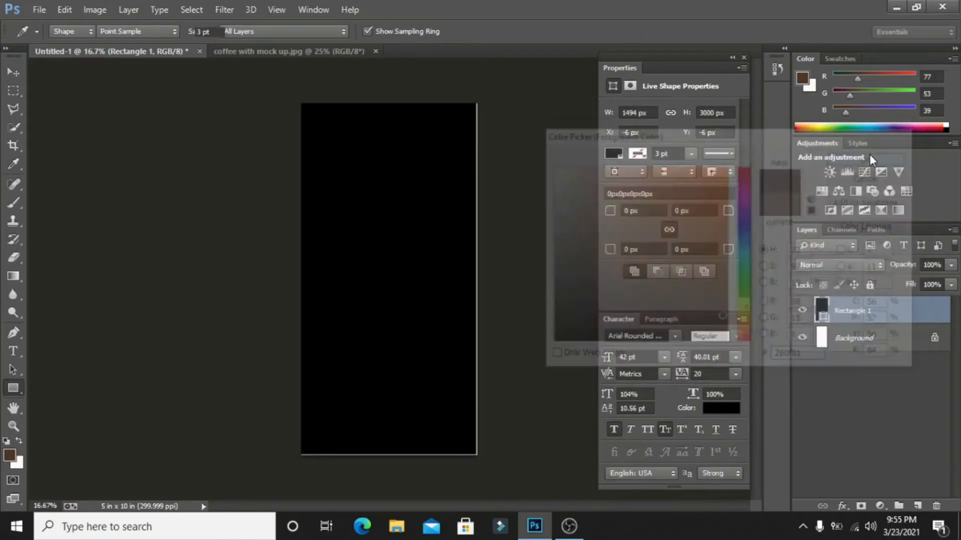
left_click(744, 57)
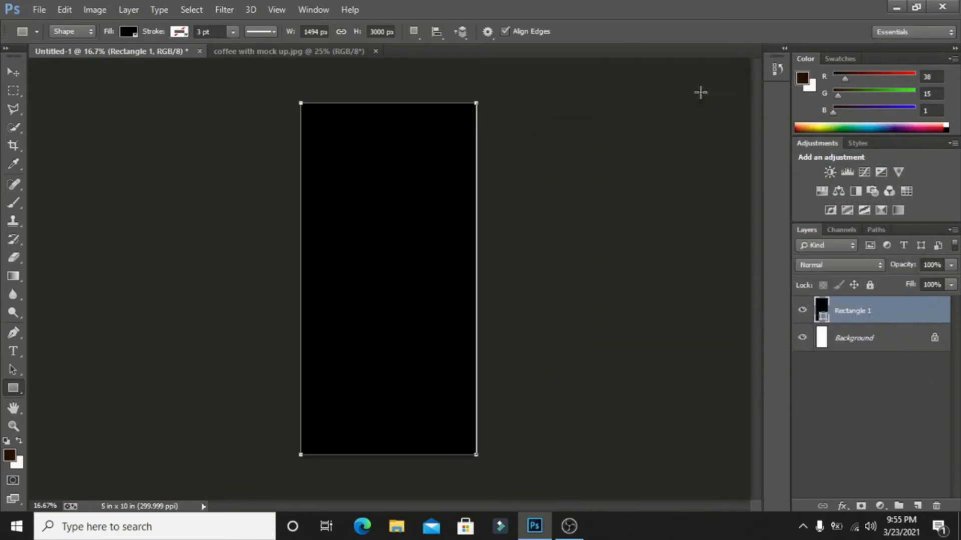
key("alt+BackSpace")
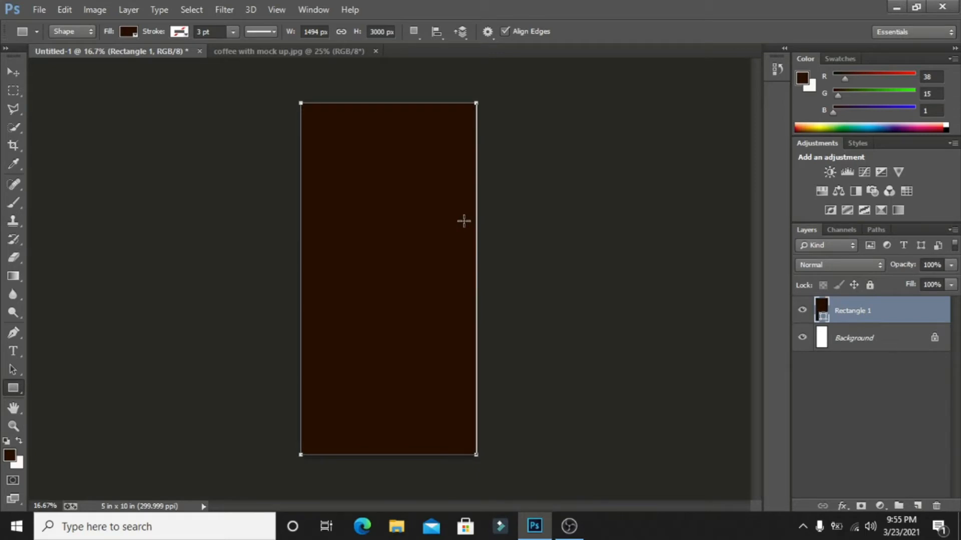
Change the foreground color to #190a00 and refill the rectangle with this darker brown.
left_click(9, 455)
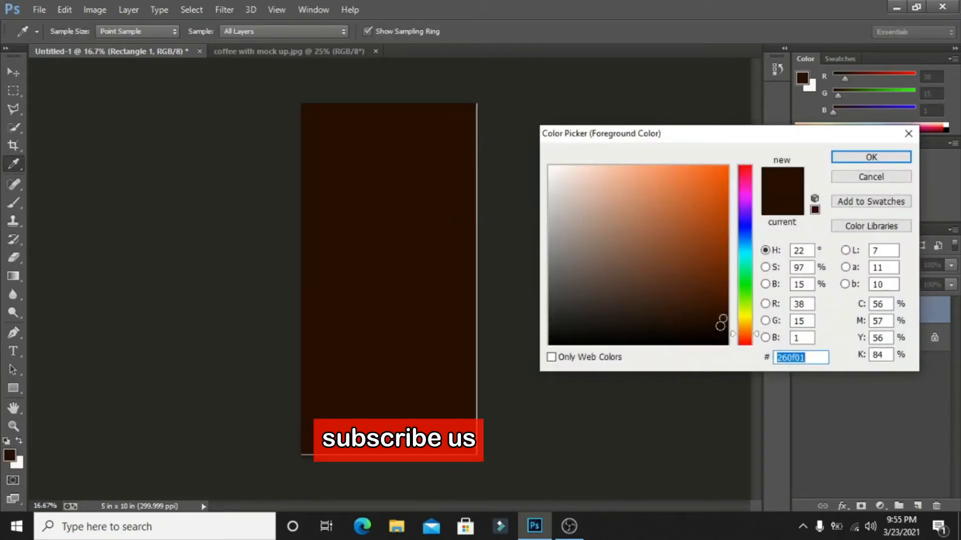
left_click(724, 328)
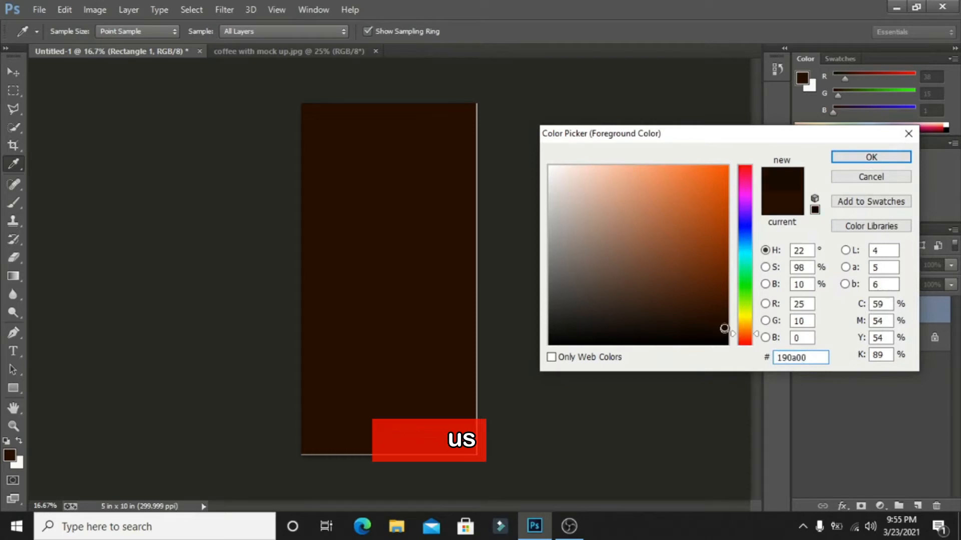
left_click(861, 157)
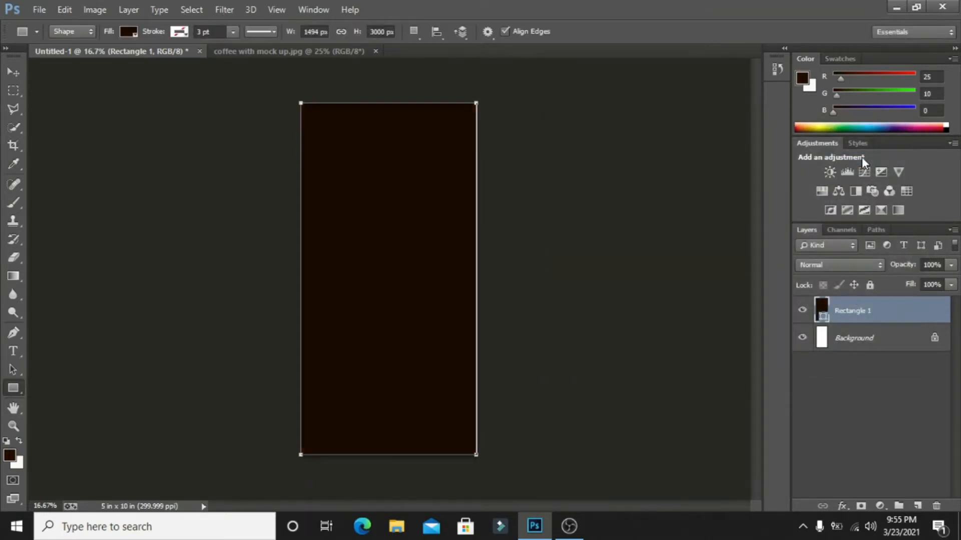
Set the foreground color to #200c01 and fill the rectangle with it.
left_click(16, 456)
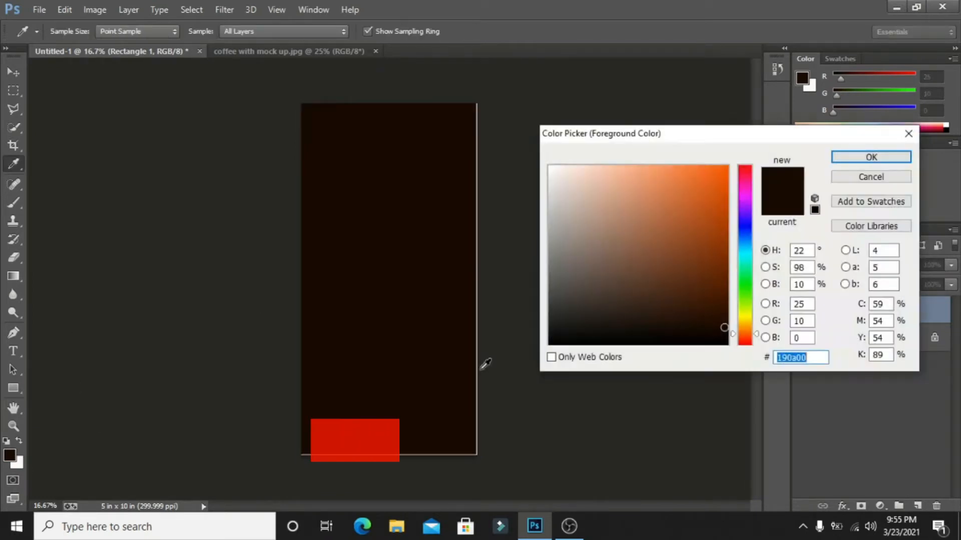
left_click(724, 321)
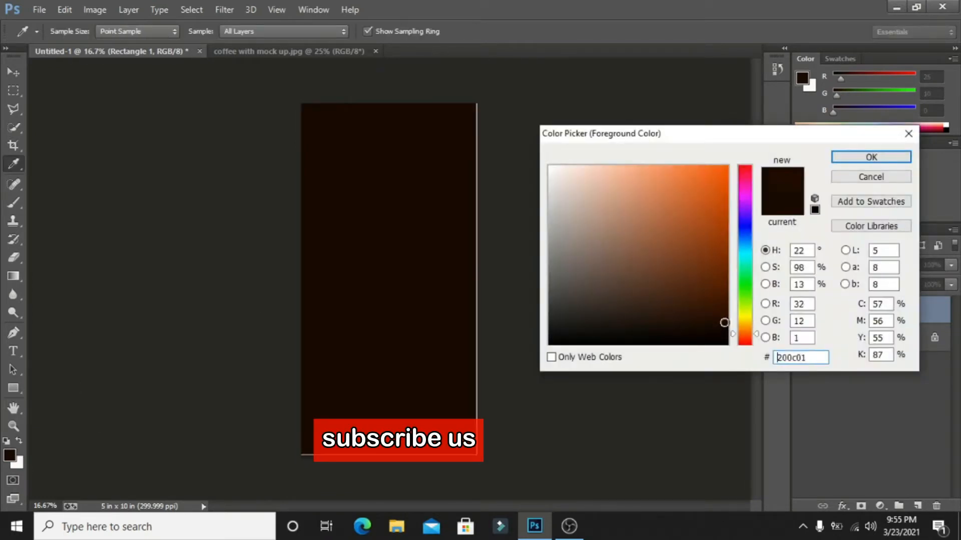
left_click(855, 158)
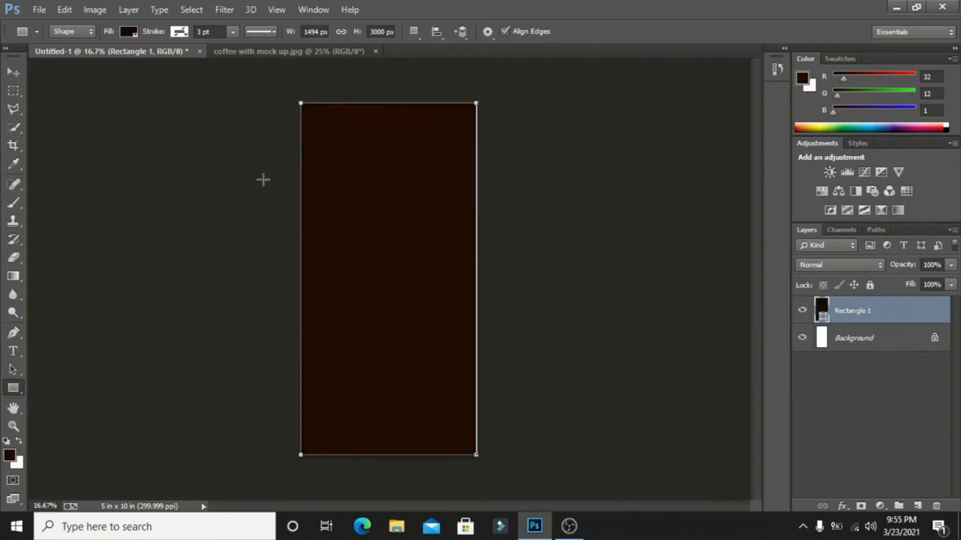
Widen the rectangle slightly with Free Transform so it covers the white gap along the canvas's right edge.
left_click(13, 72)
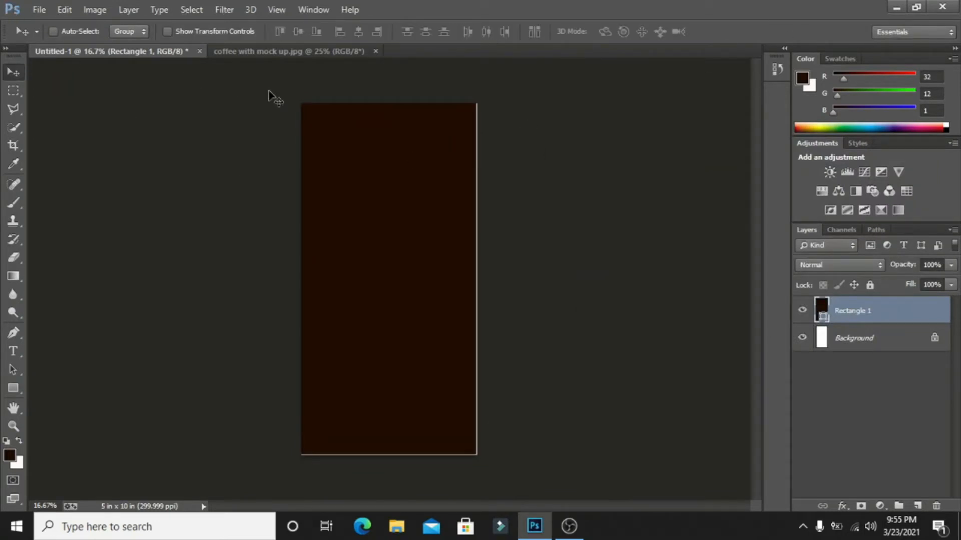
key("ctrl+t")
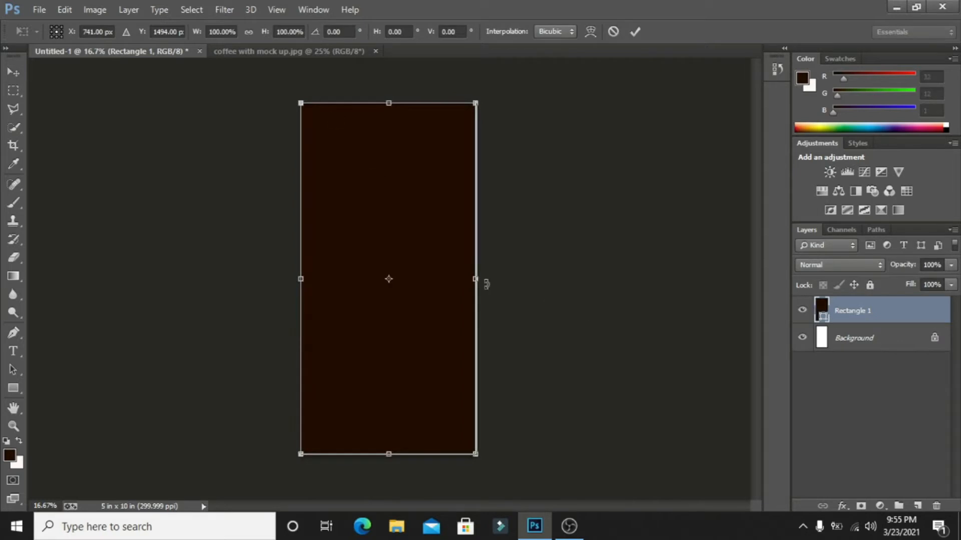
left_click_drag(475, 278, 478, 279)
key("Return")
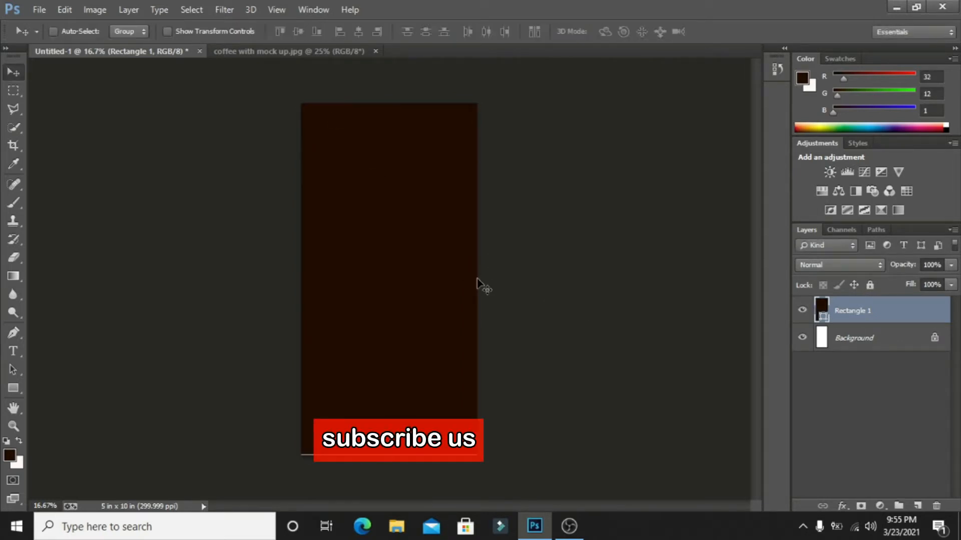
Start opening another file and search the ADP workspace (E:) drive for "photoshop mock up".
left_click(36, 9)
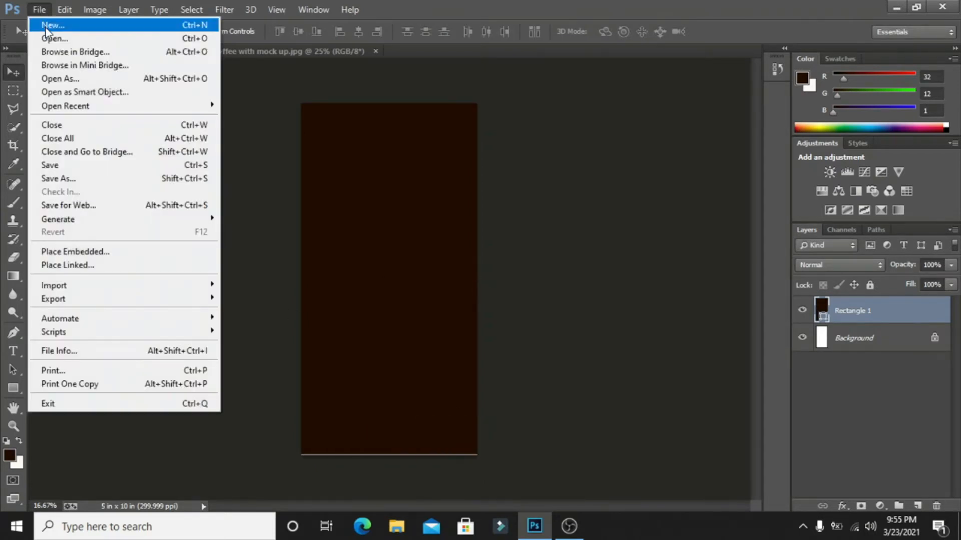
left_click(51, 38)
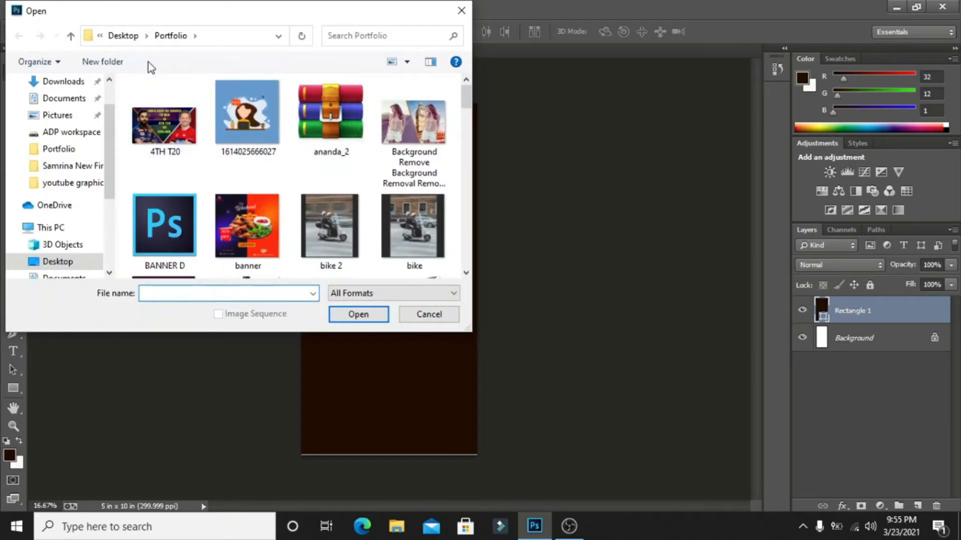
left_click_drag(466, 97, 465, 135)
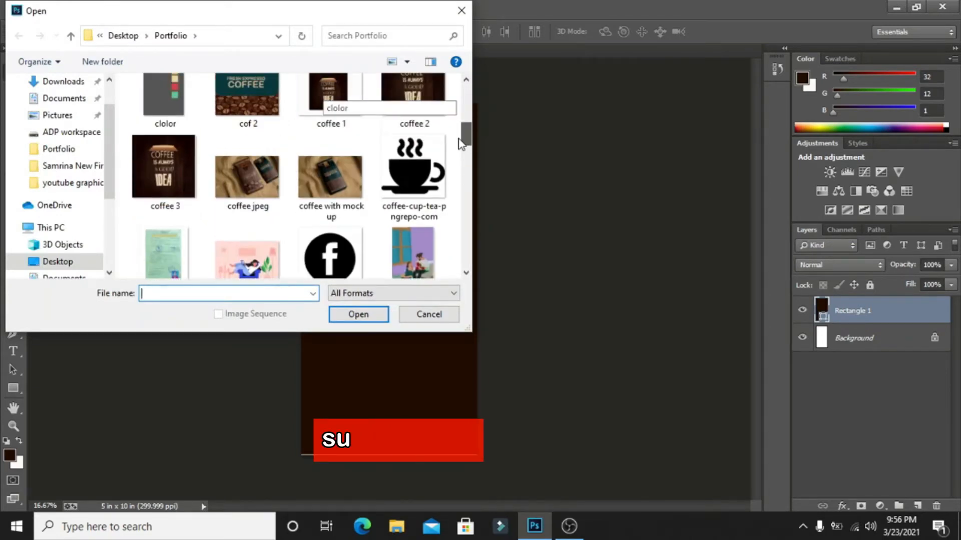
left_click_drag(114, 156, 111, 223)
left_click(100, 239)
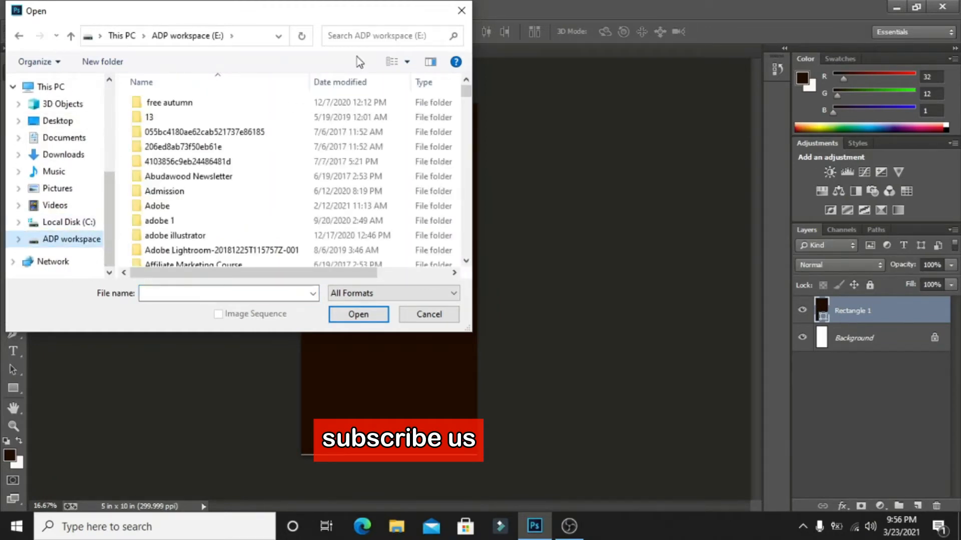
left_click(359, 37)
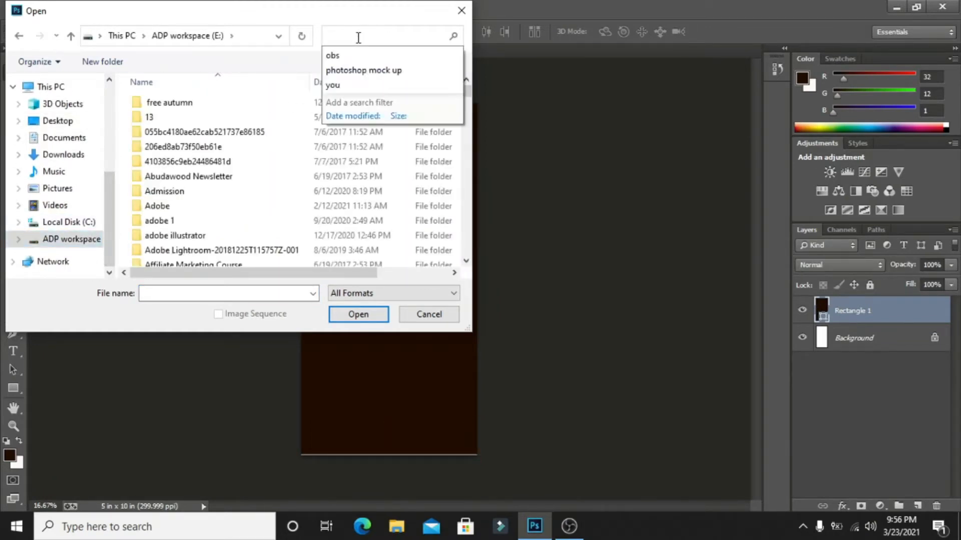
left_click(355, 70)
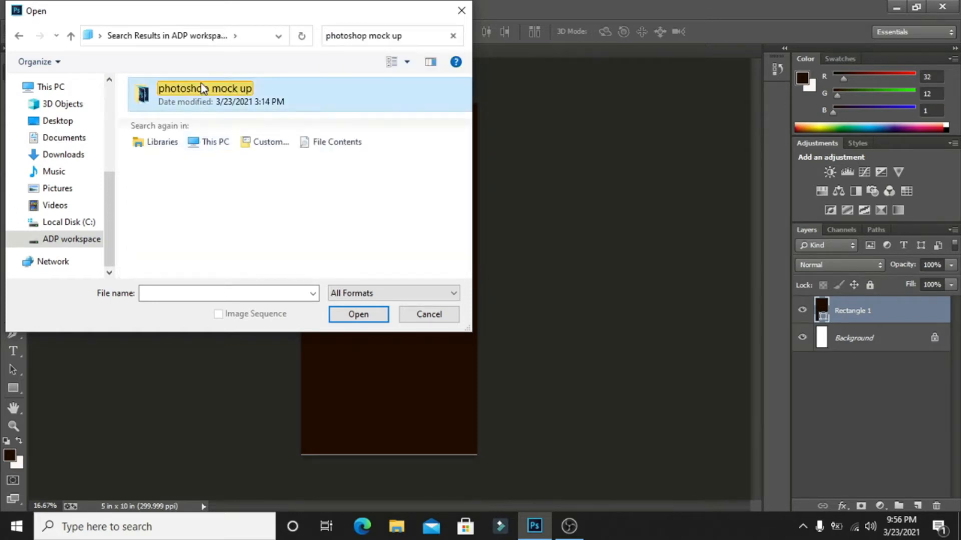
Open the pnghut_coffee-bean-tea-cafe-beans-vector-shading image from the coffee subfolder of the photoshop mock up folder.
double_click(203, 89)
double_click(181, 101)
left_click(331, 138)
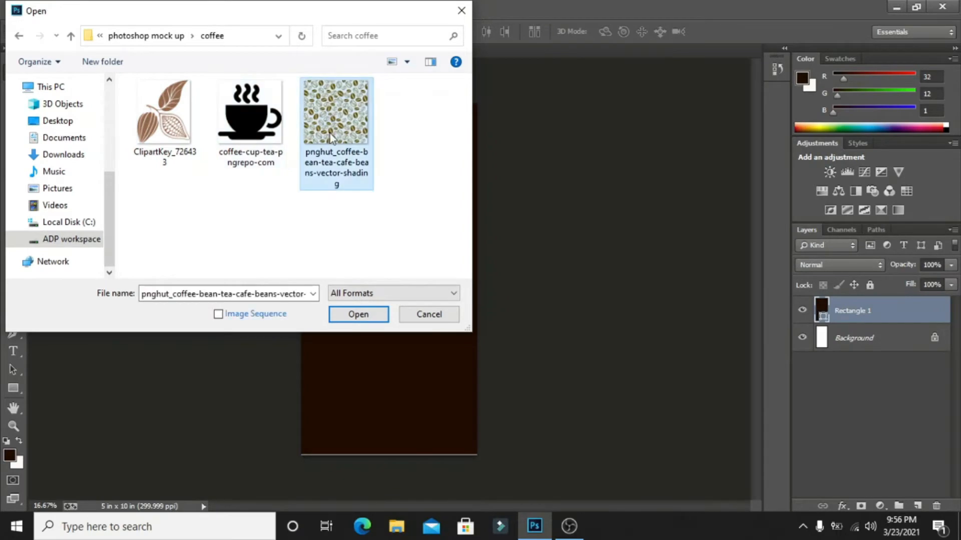
left_click(352, 313)
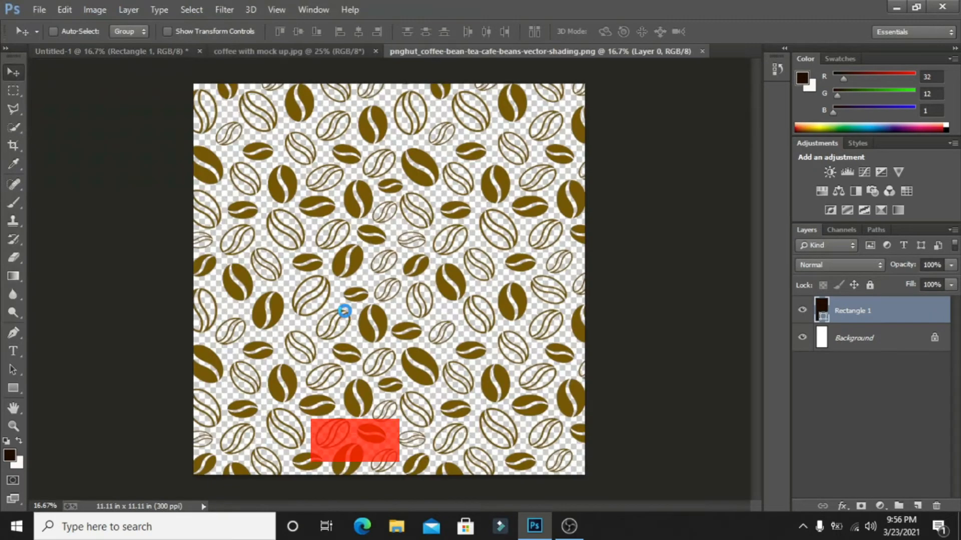
Copy the whole coffee bean pattern and paste it into the Untitled-1 document above the brown rectangle.
key("ctrl+a")
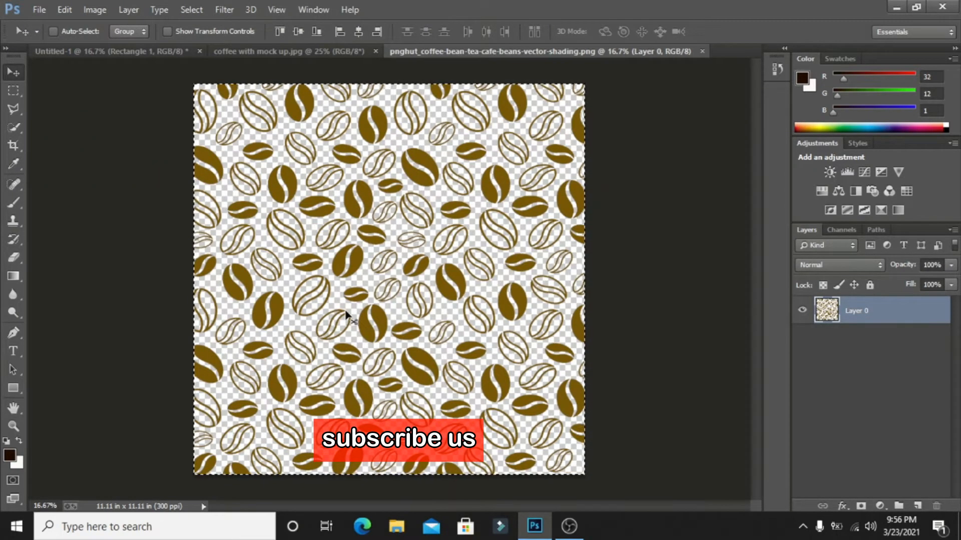
left_click(142, 52)
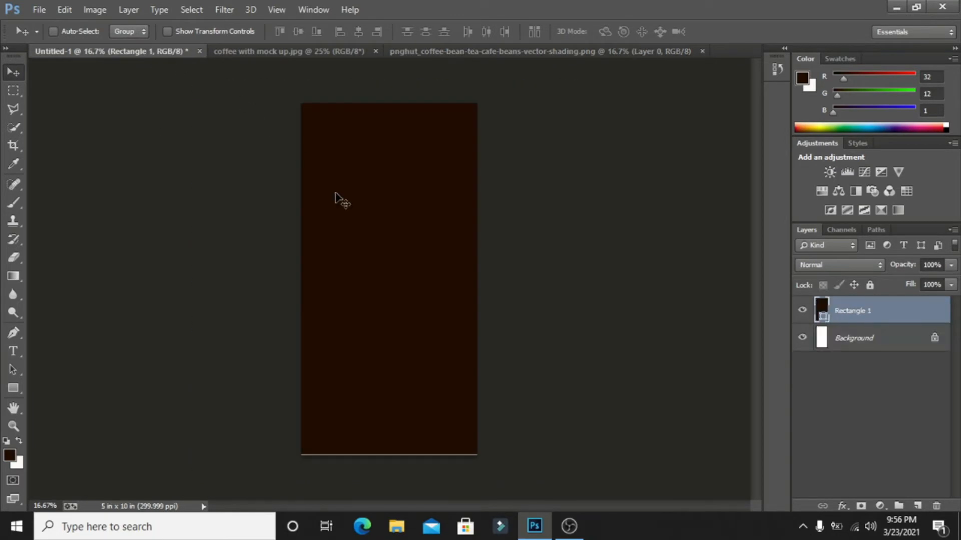
key("ctrl+v")
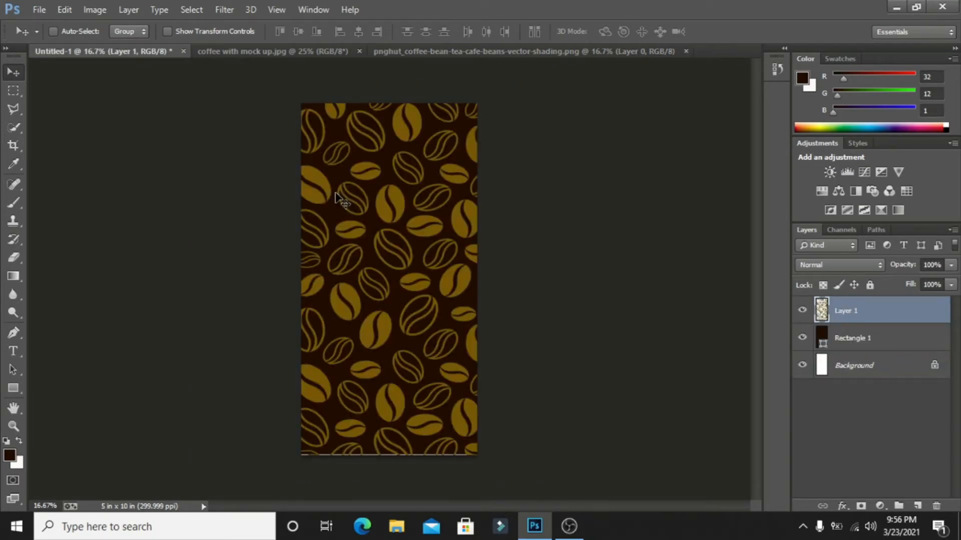
Scale the coffee bean pattern to about 111% width and 95% height with Free Transform and reposition it to cover the whole label.
key("ctrl+t")
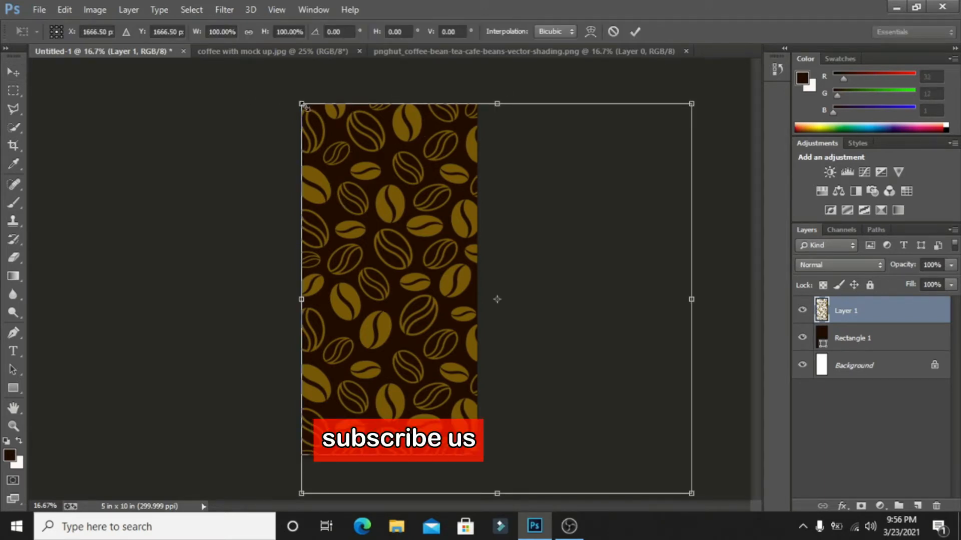
left_click_drag(303, 106, 380, 228)
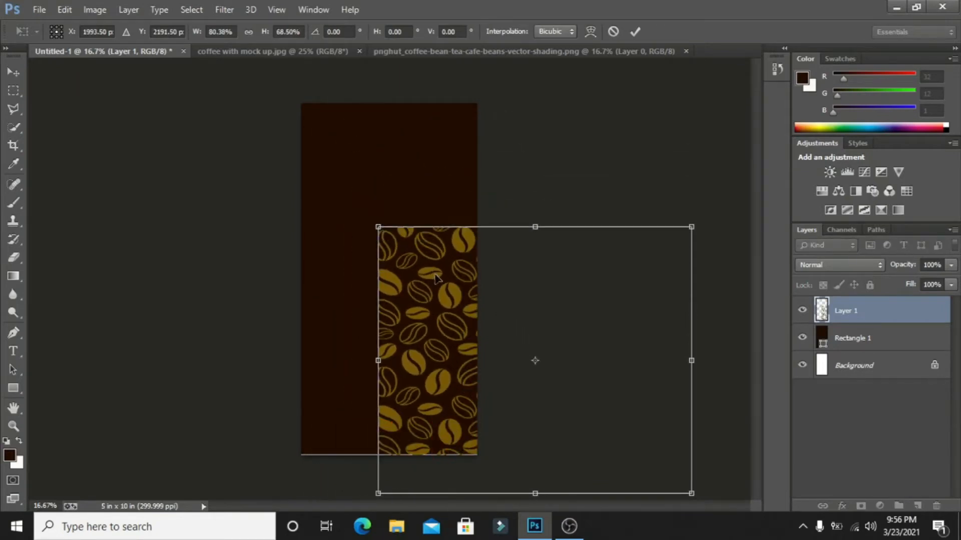
left_click_drag(434, 274, 330, 150)
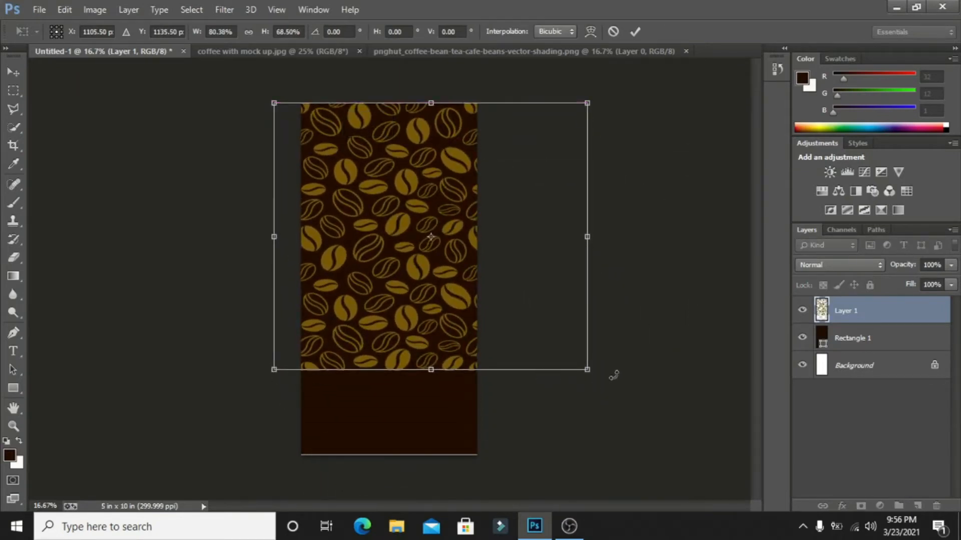
left_click_drag(589, 372, 693, 494)
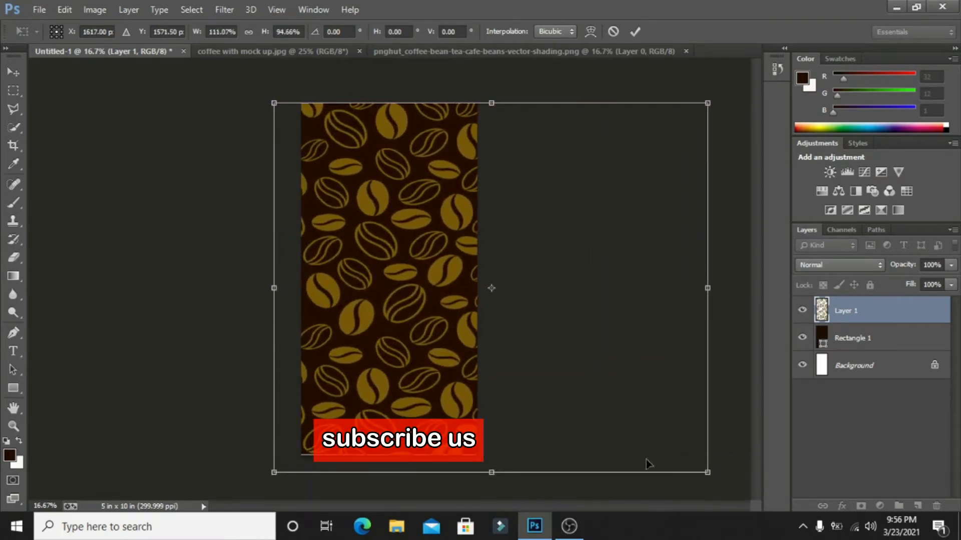
left_click_drag(394, 295, 388, 289)
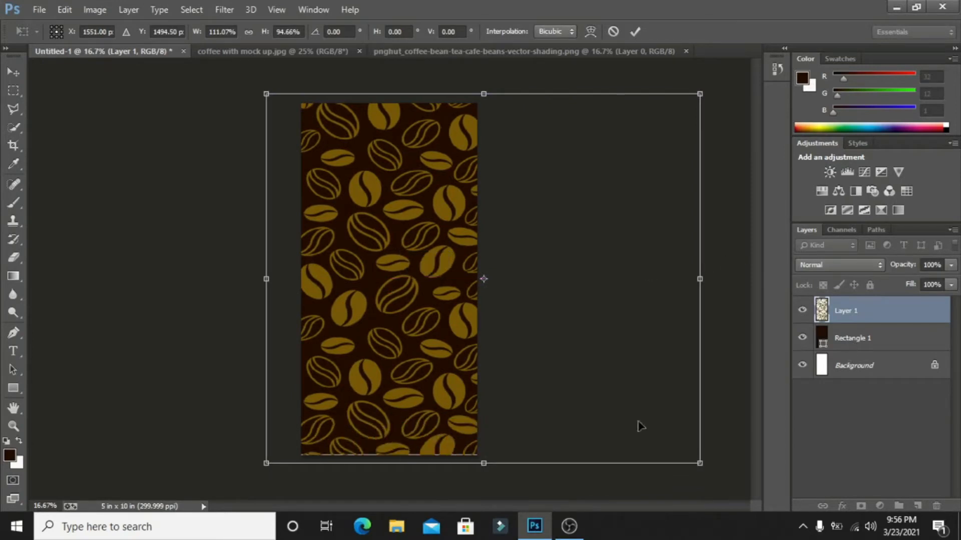
key("Return")
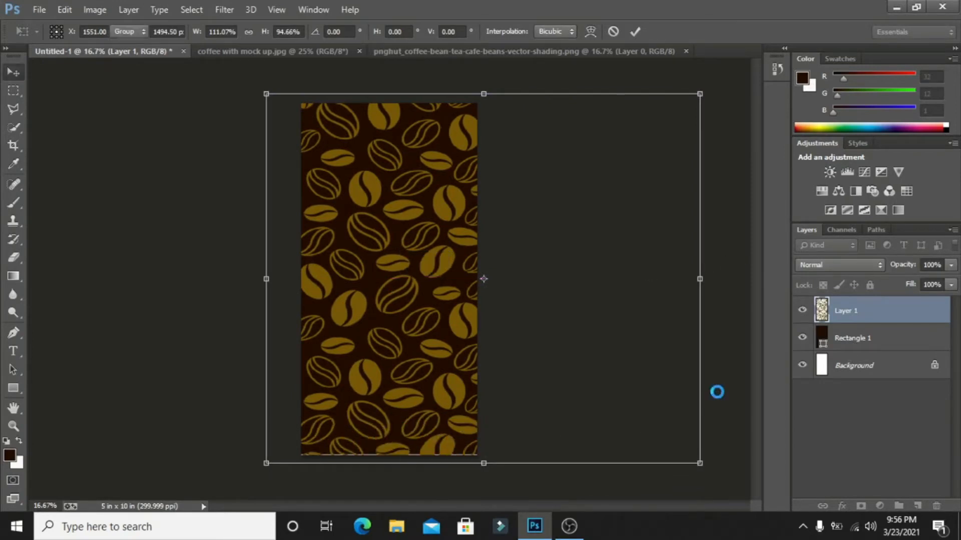
Stretch the brown background rectangle to 100.20% height so it covers the white gap along the canvas's bottom edge.
left_click(863, 346)
key("ctrl+t")
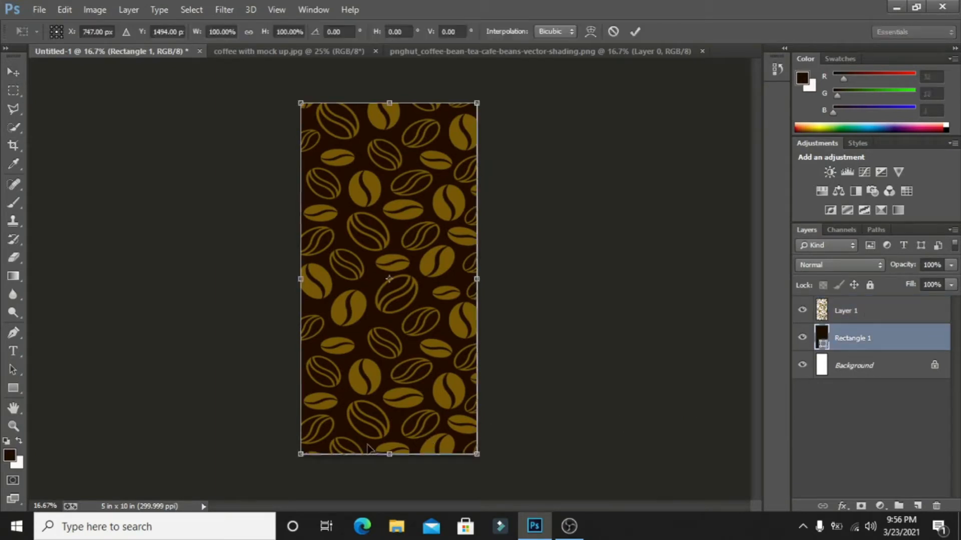
left_click_drag(396, 454, 397, 456)
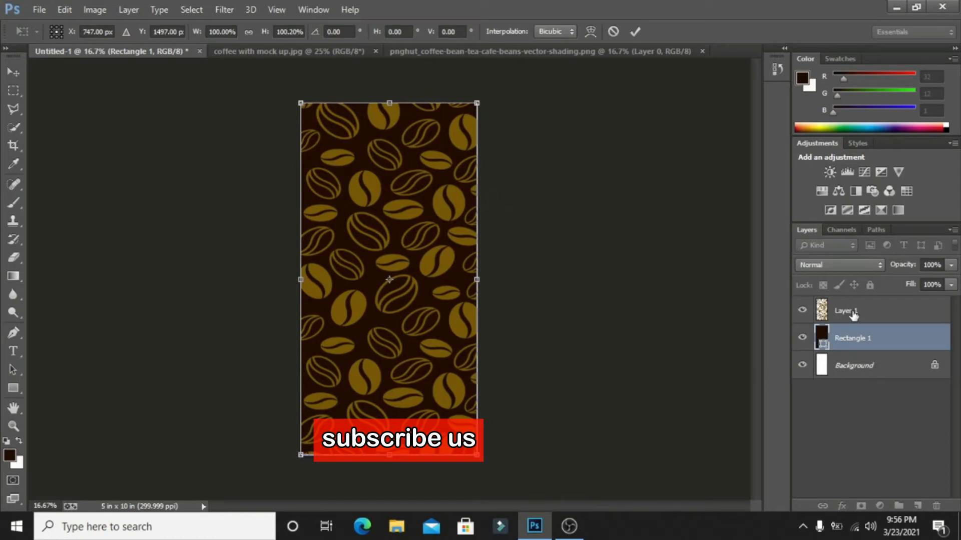
key("Return")
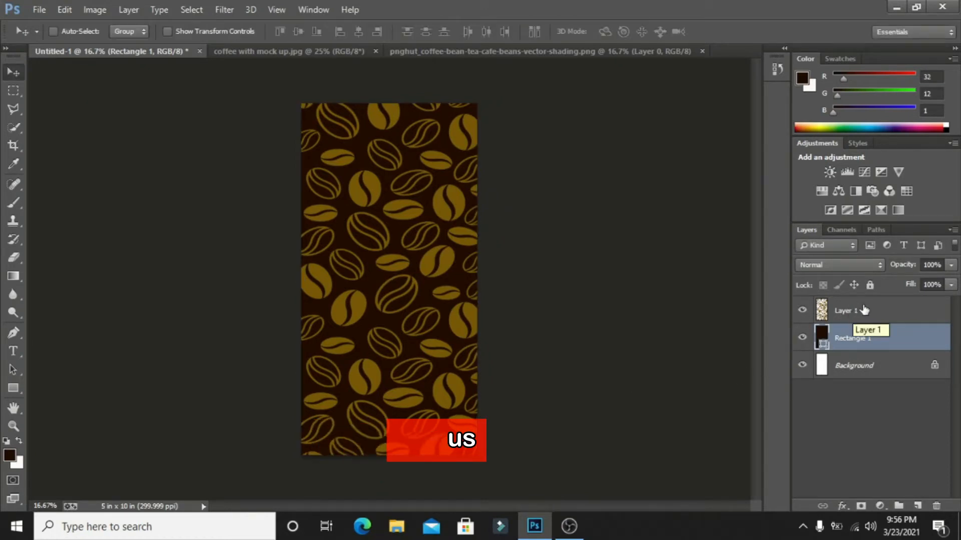
Apply a Color Overlay in light brown #a27c5d to the coffee bean pattern layer.
left_click(883, 324)
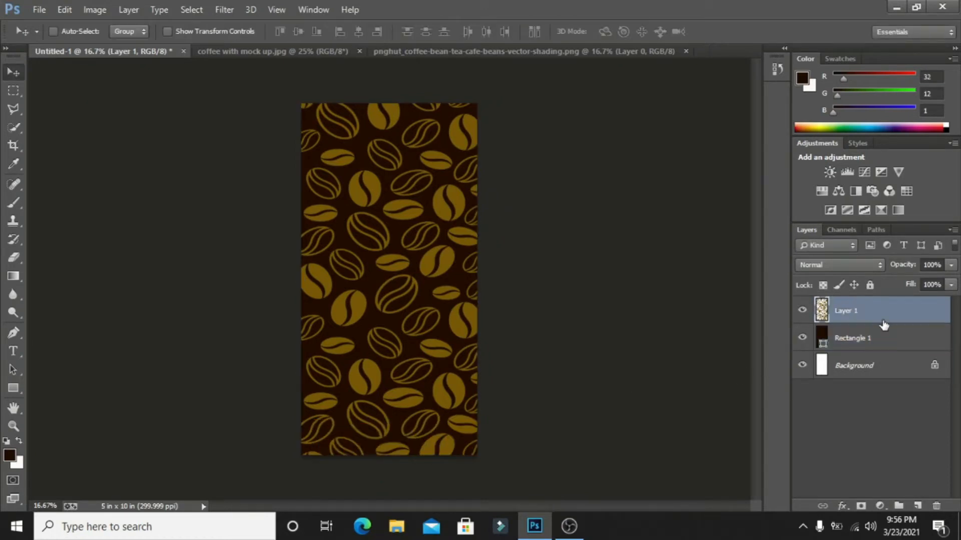
double_click(940, 311)
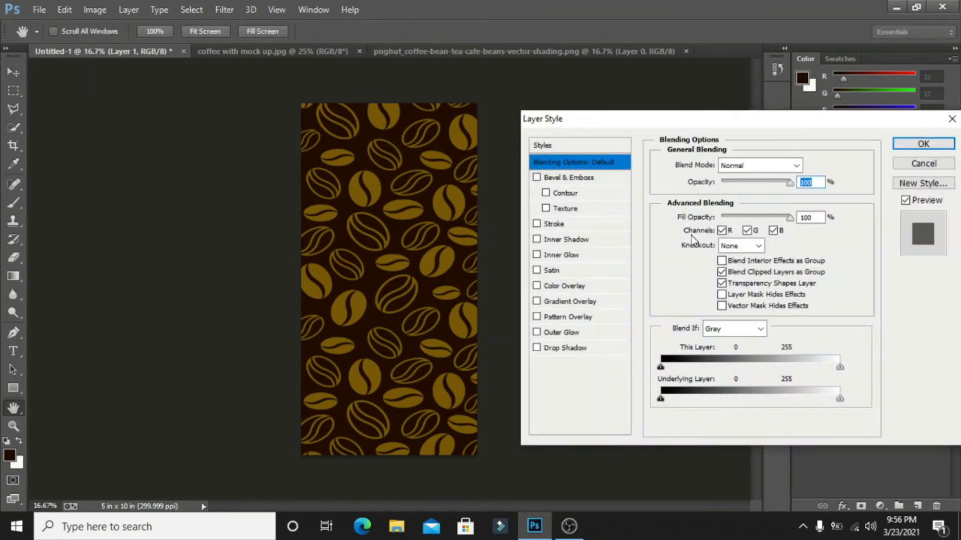
left_click(564, 286)
left_click(809, 166)
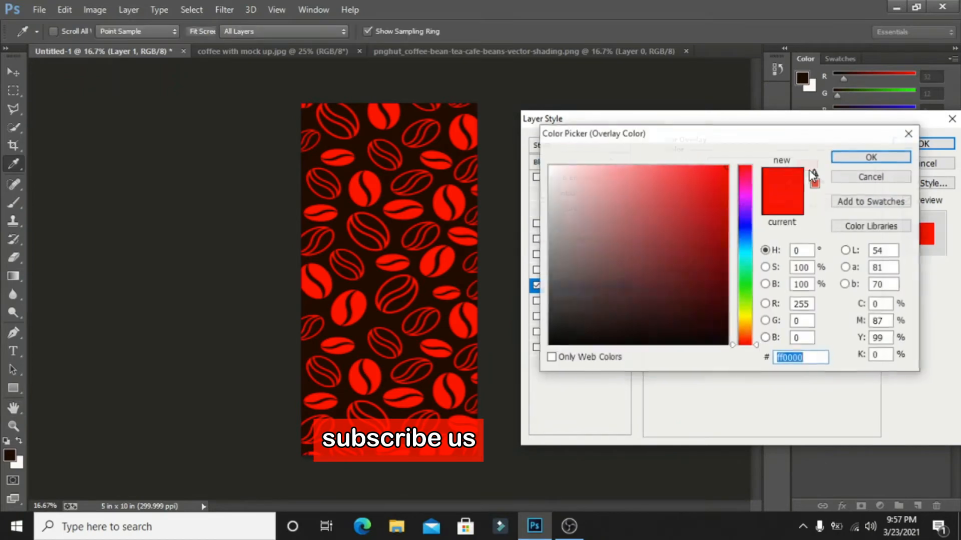
left_click(601, 225)
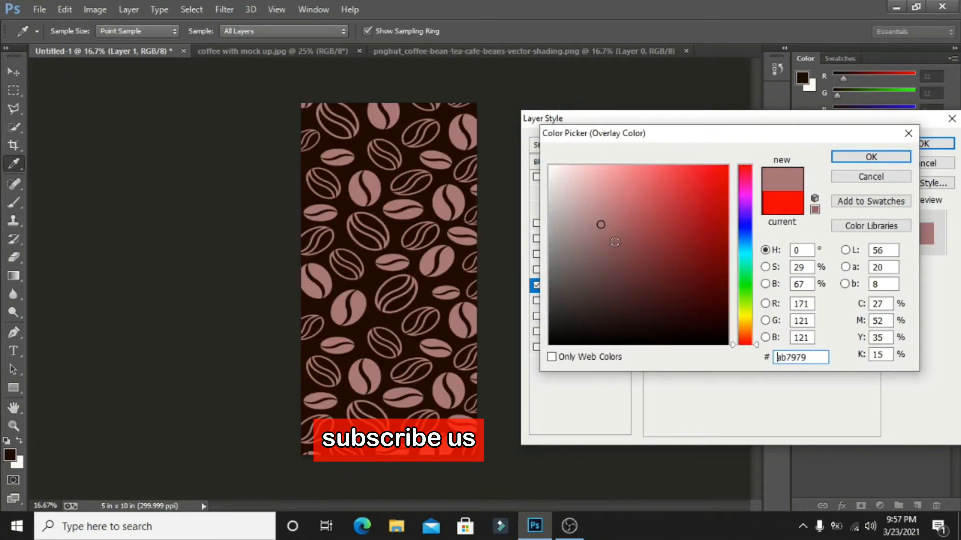
left_click(744, 332)
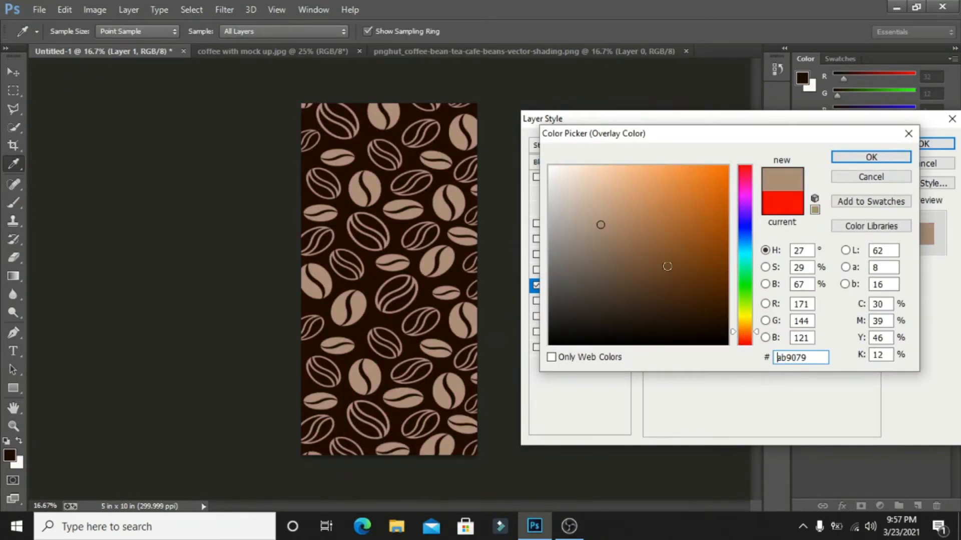
left_click(612, 223)
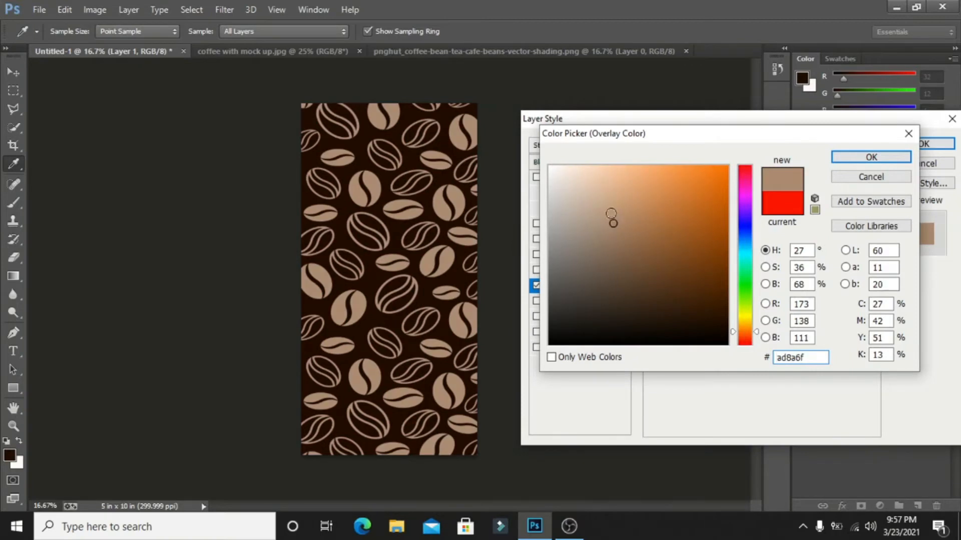
left_click(611, 213)
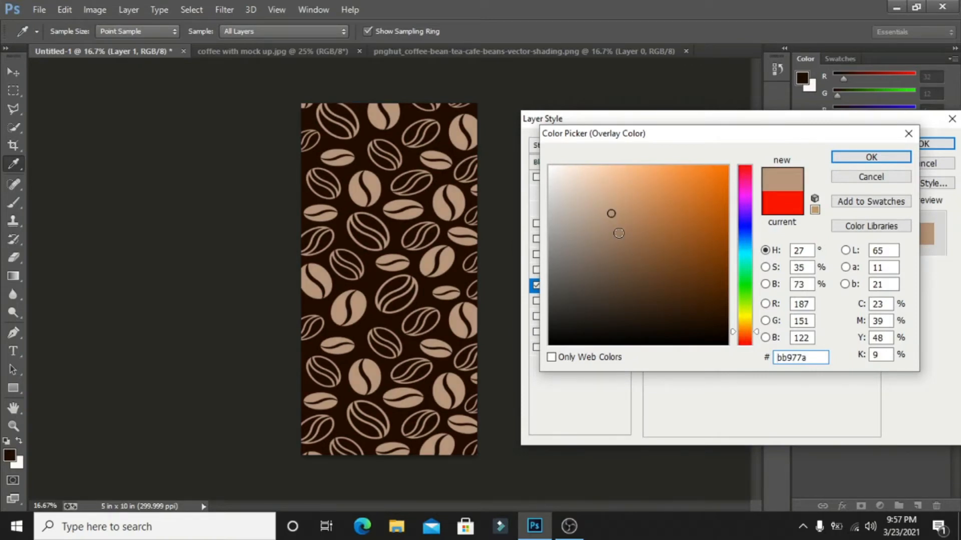
left_click(618, 233)
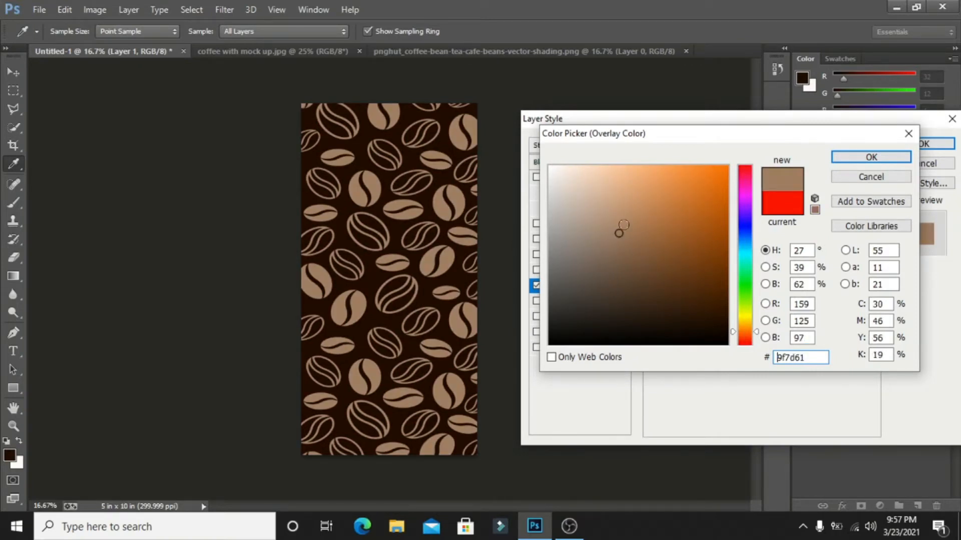
left_click(625, 238)
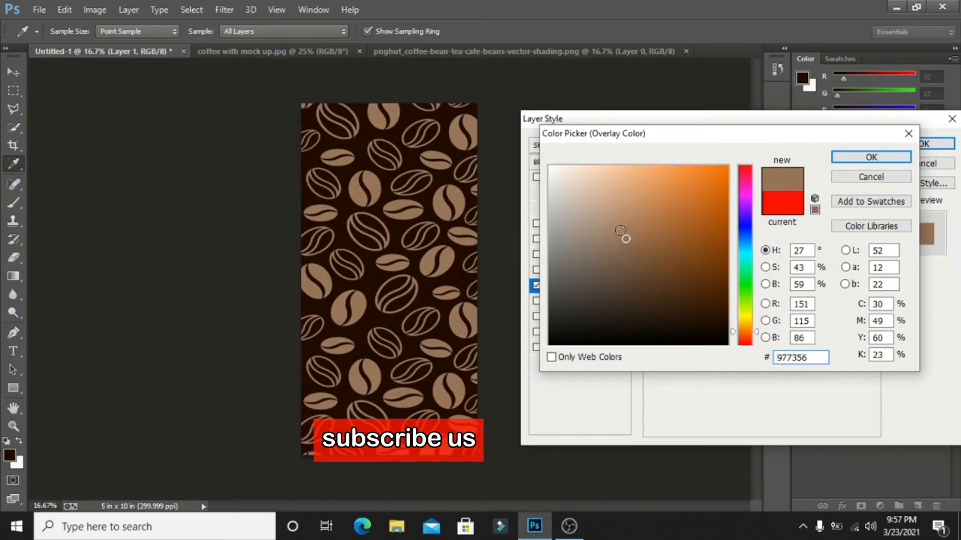
left_click(626, 230)
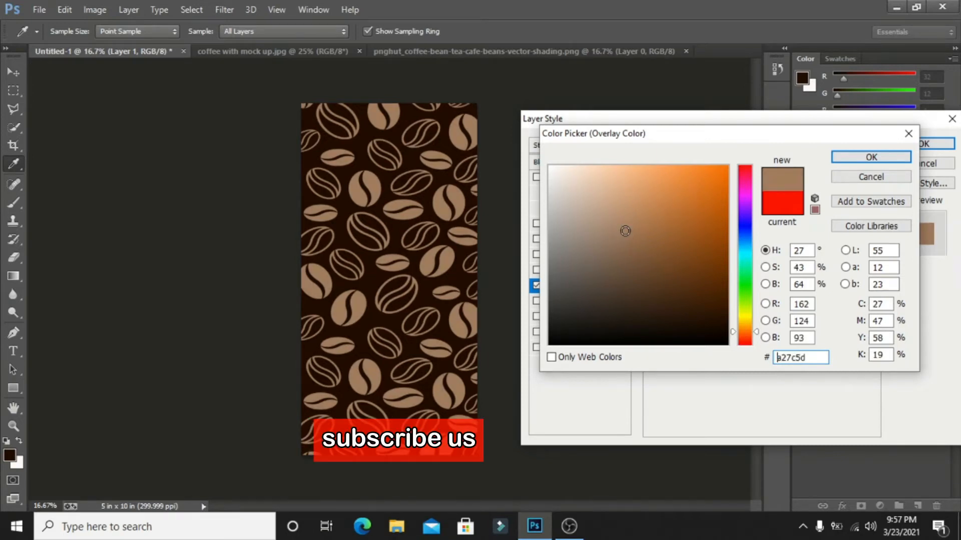
left_click(895, 157)
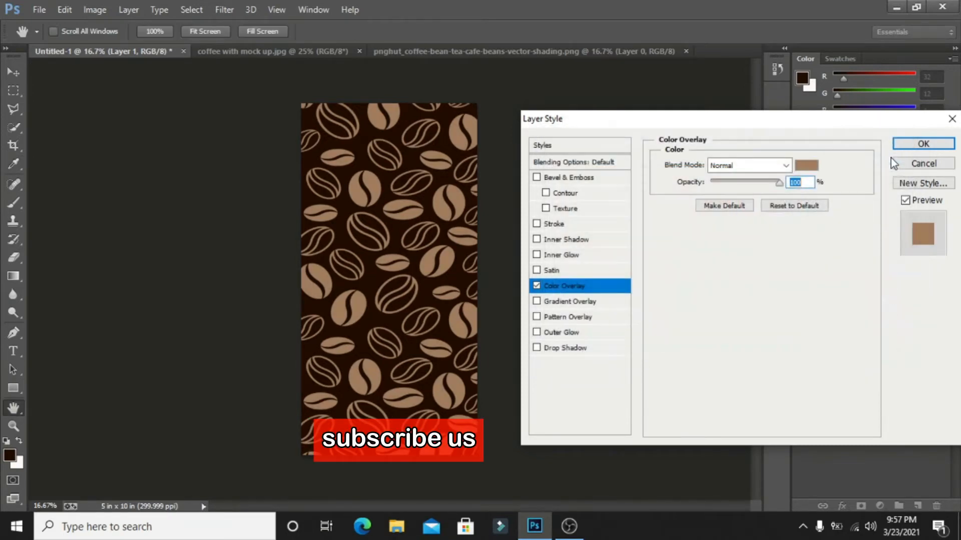
left_click(917, 145)
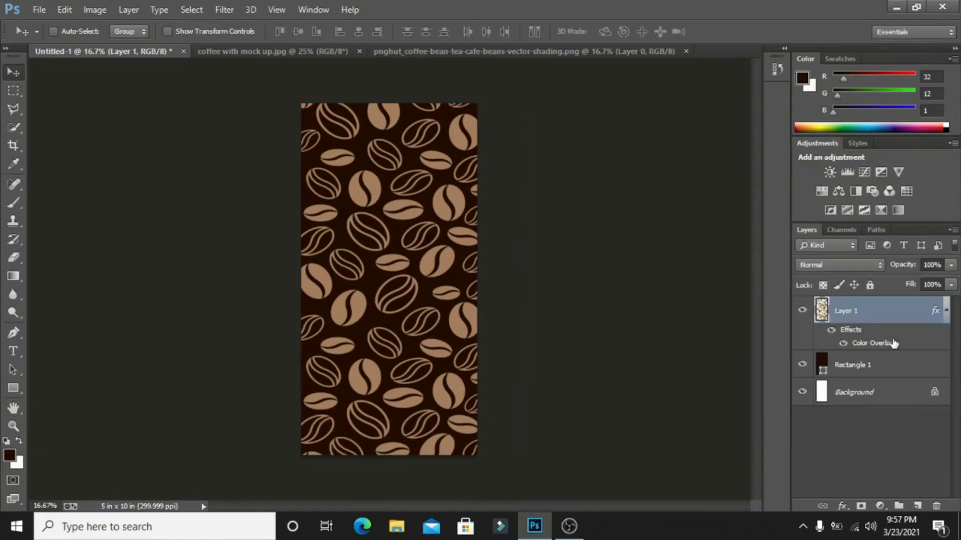
Add a Bevel & Emboss texture to the brown background rectangle using the gray pattern with horizontal grain.
left_click(894, 366)
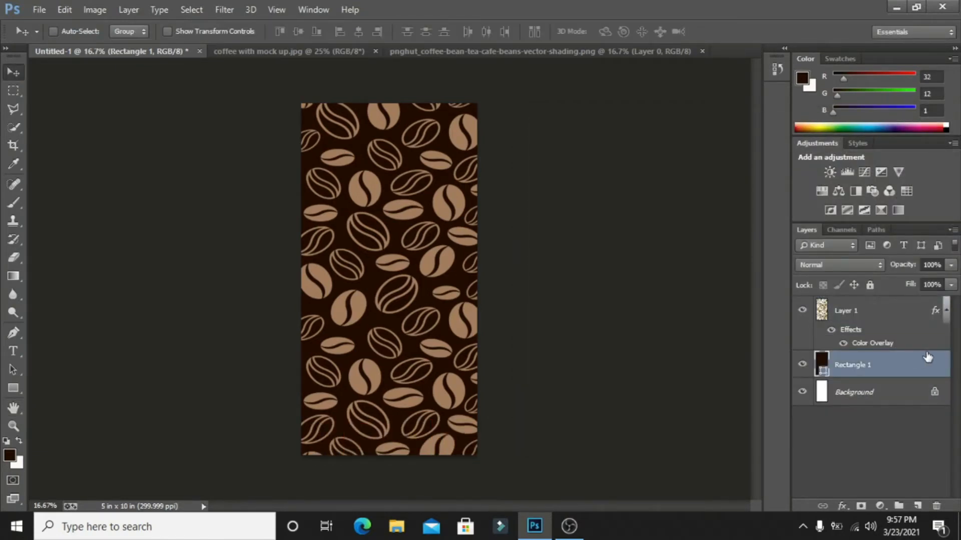
key("space")
double_click(947, 369)
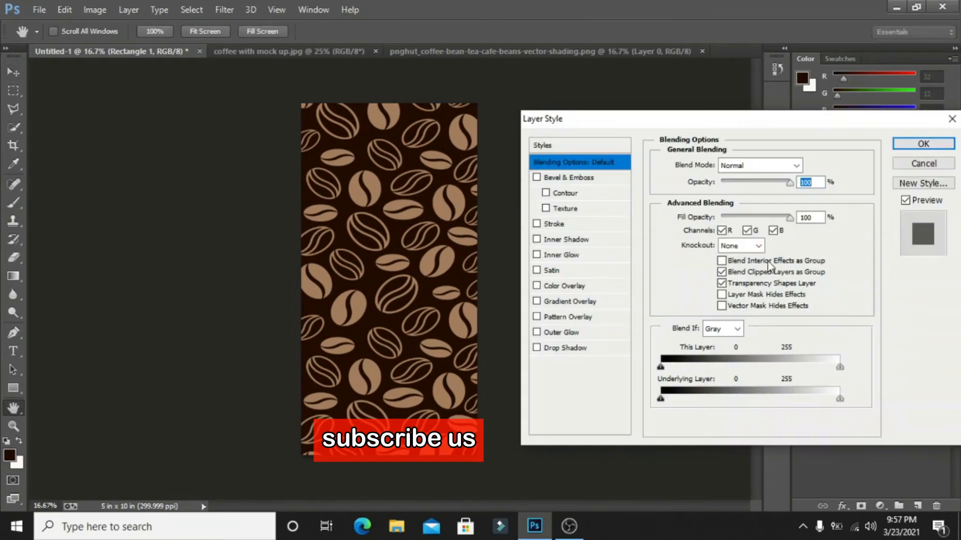
left_click(575, 210)
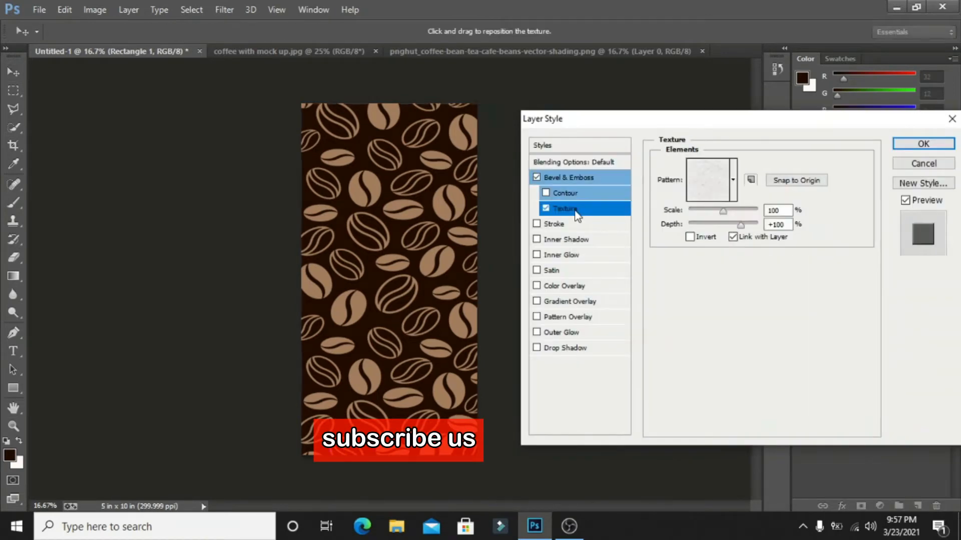
left_click(733, 180)
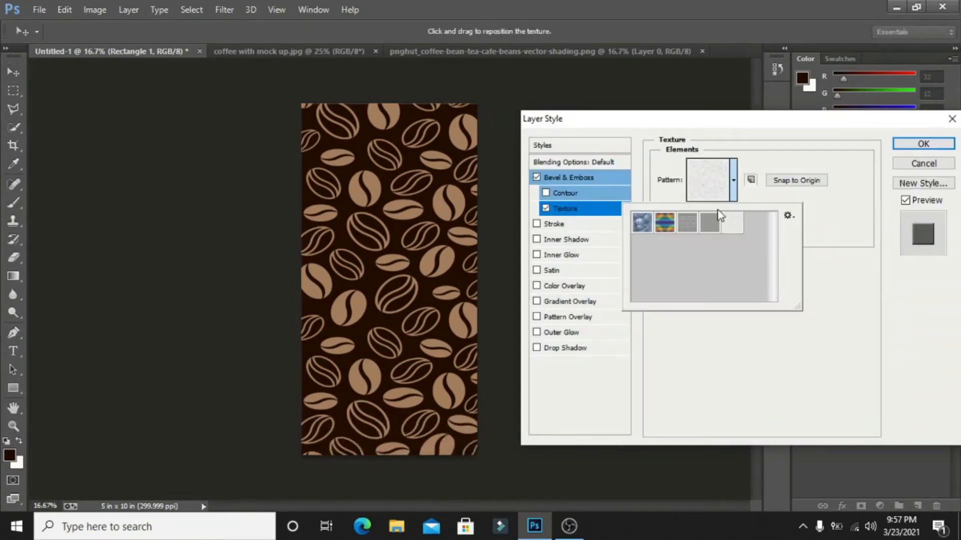
left_click(690, 225)
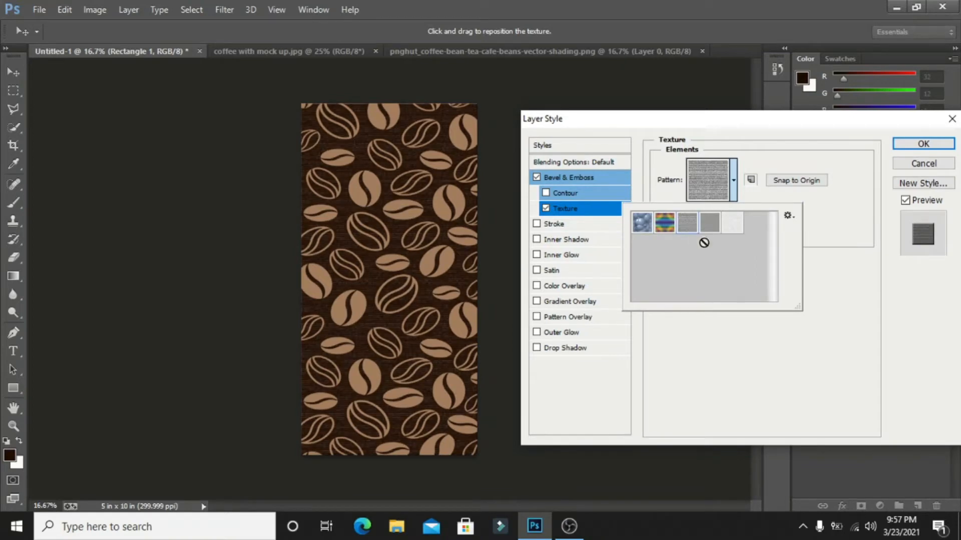
left_click(710, 223)
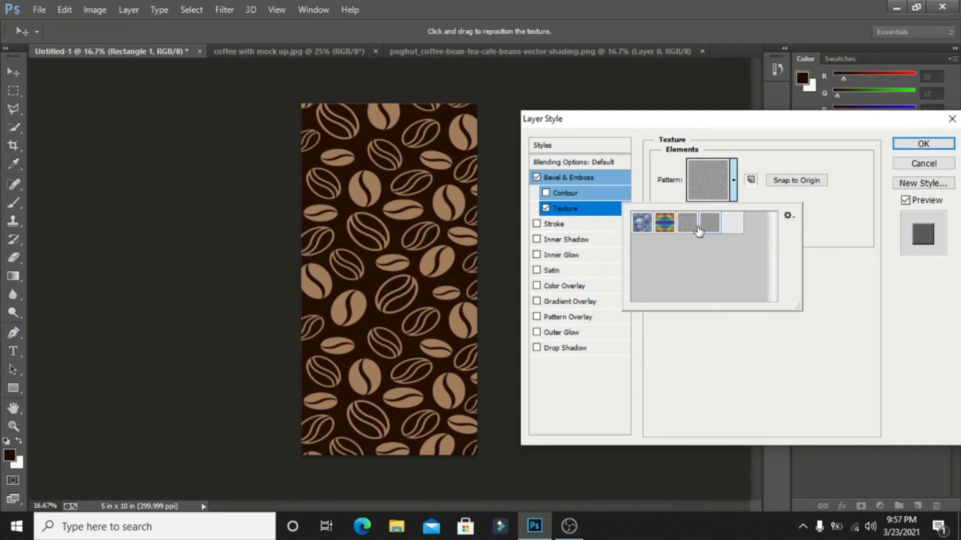
left_click(690, 225)
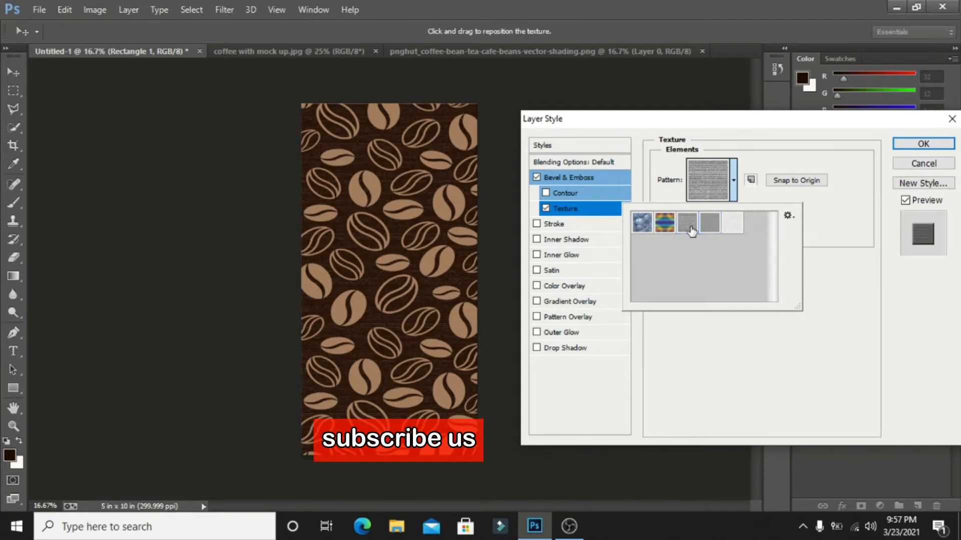
Reduce the background texture's depth to +59% and apply the layer style.
left_click(733, 197)
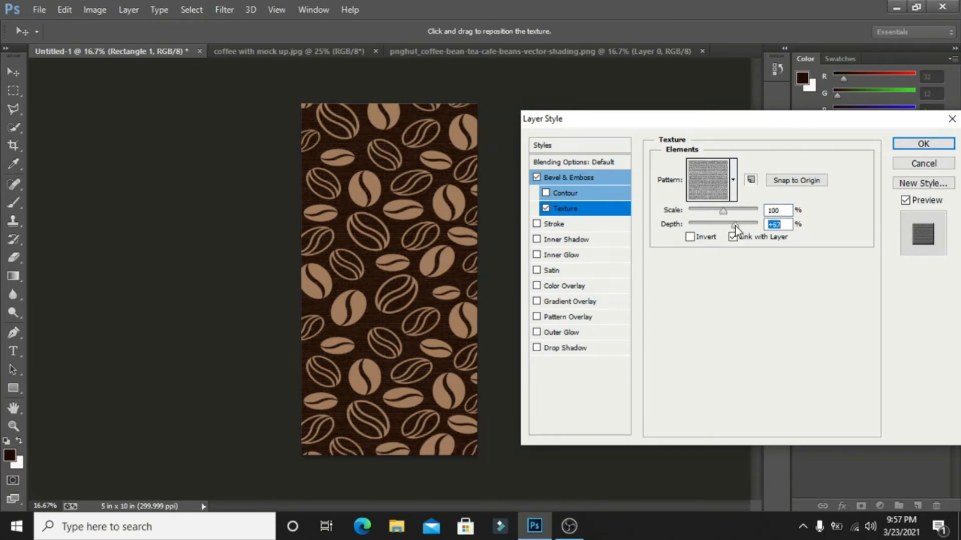
left_click_drag(735, 227, 730, 229)
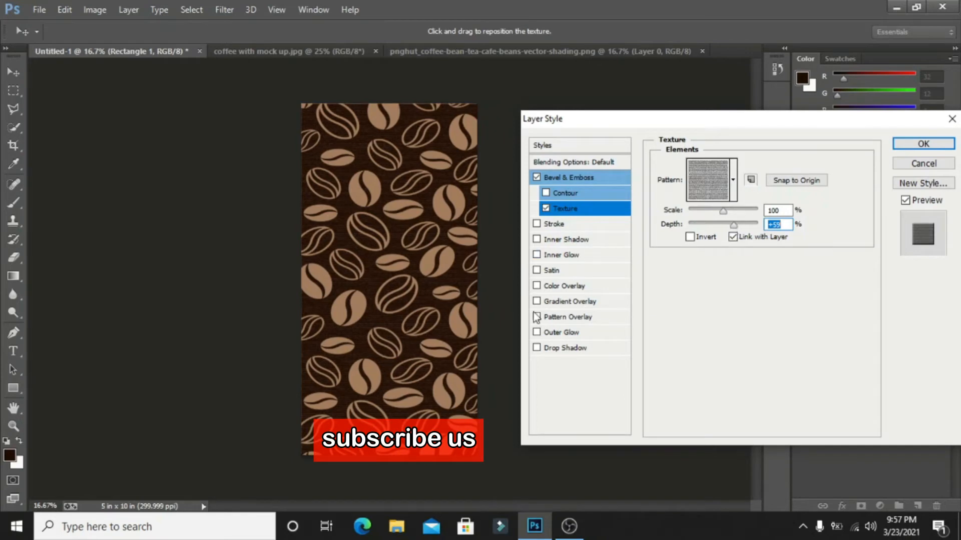
left_click(909, 145)
Draw a dark brown rectangle of 1518 × 2142 px above the bean pattern layer, covering the upper part of the label.
left_click(864, 420)
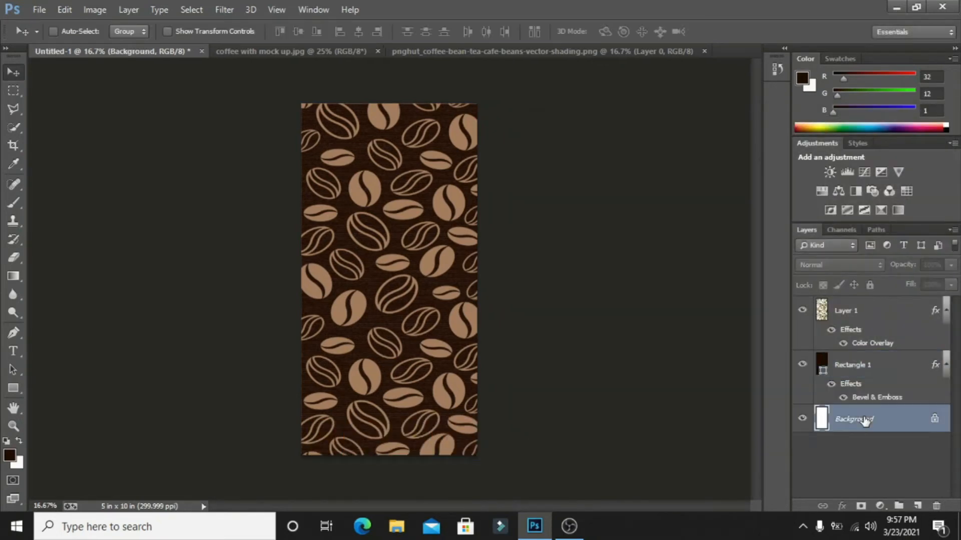
left_click(858, 368)
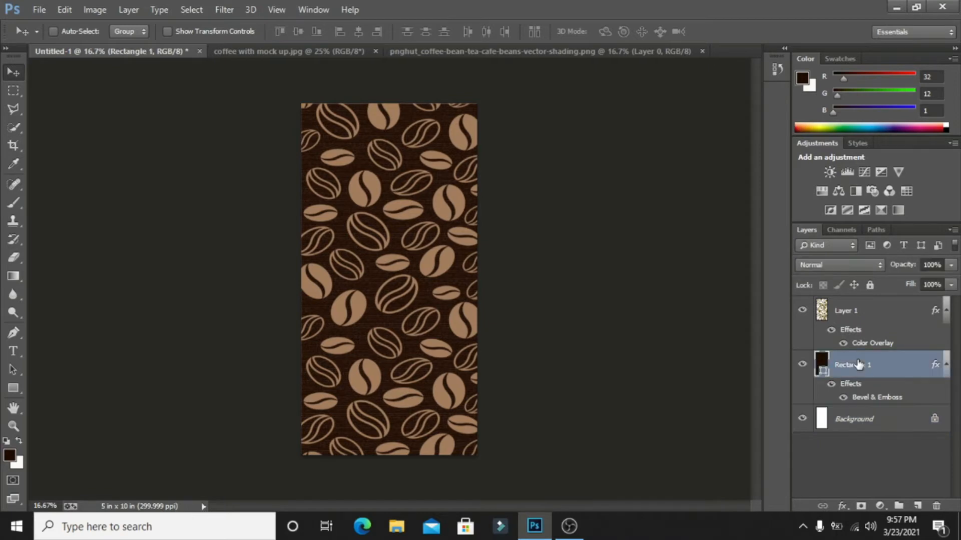
left_click(845, 309)
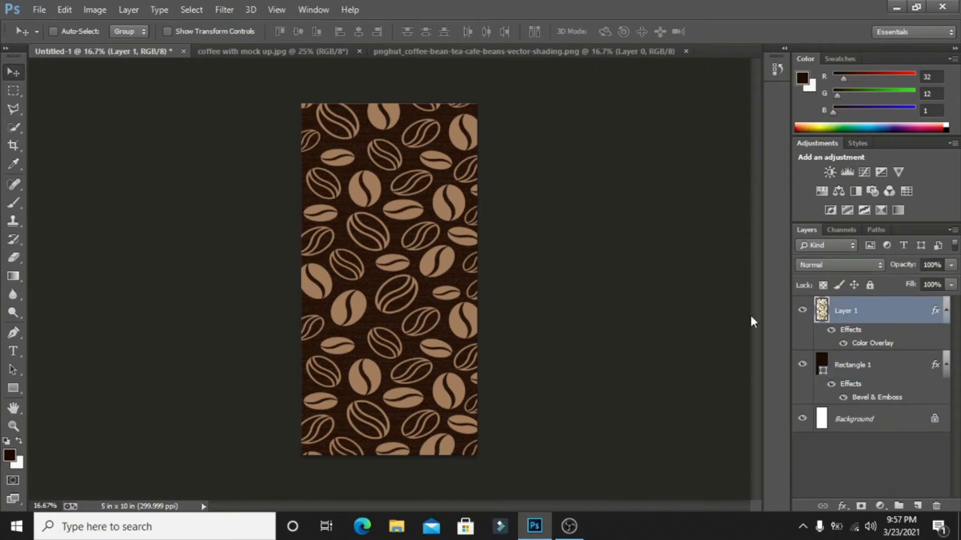
left_click(12, 389)
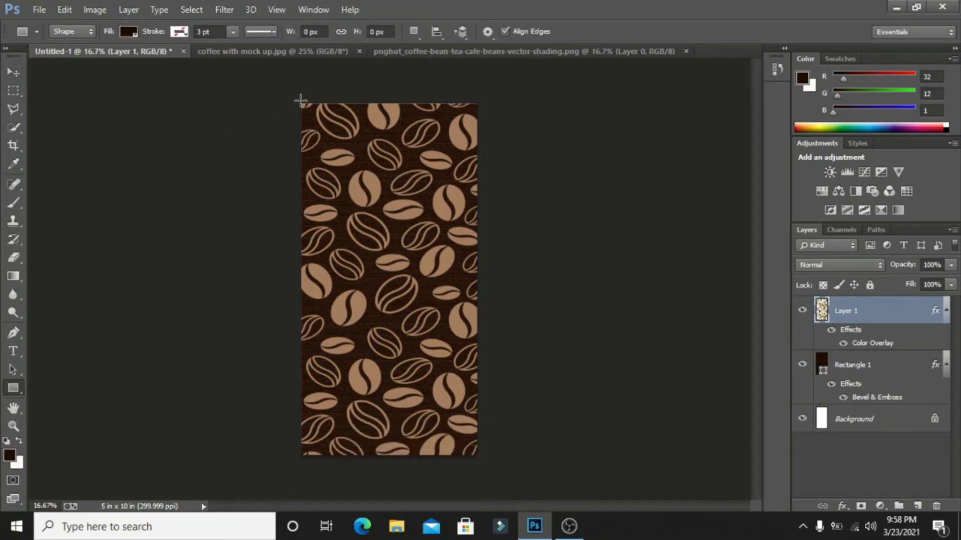
left_click_drag(303, 106, 478, 352)
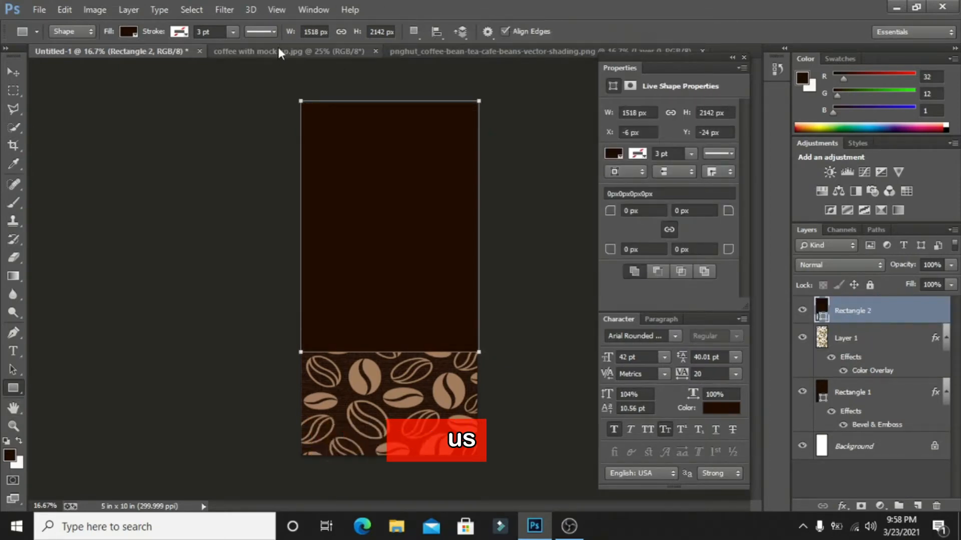
Sample the dark teal from the package in the mockup image and fill the label's upper rectangle with it.
left_click(233, 50)
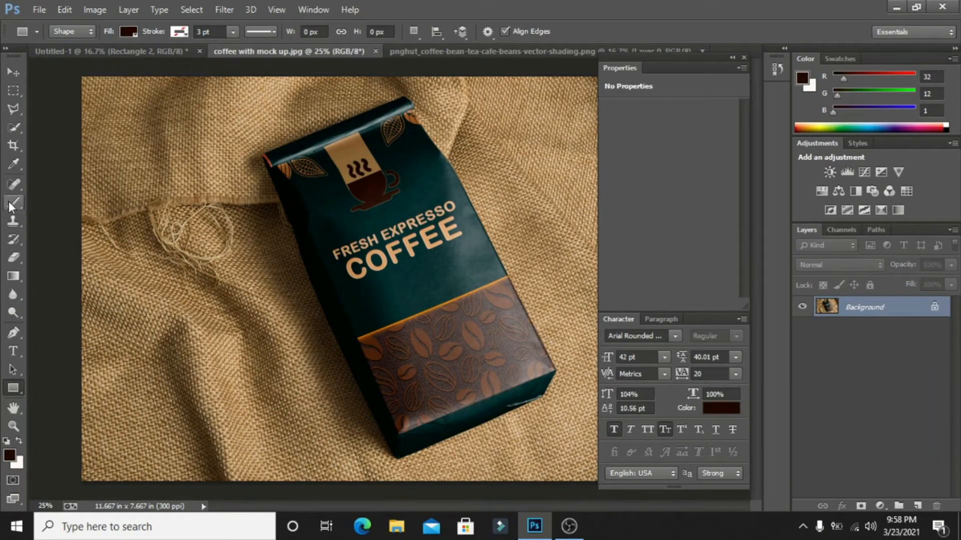
left_click(11, 166)
left_click(398, 273)
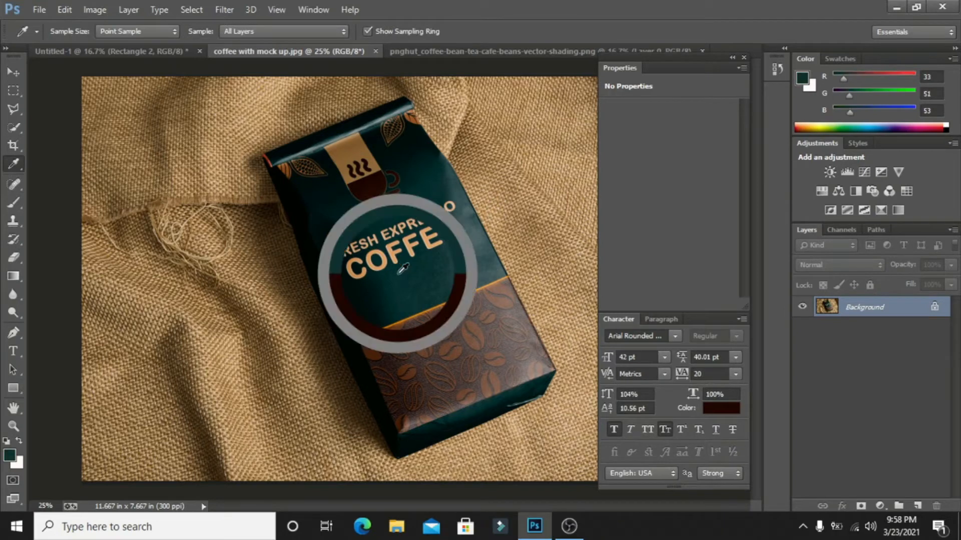
left_click(101, 52)
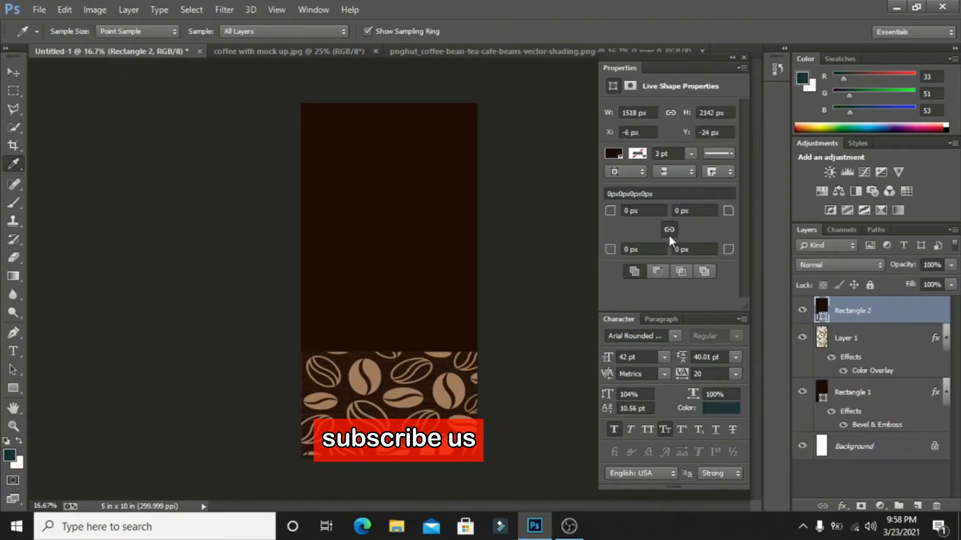
key("alt+BackSpace")
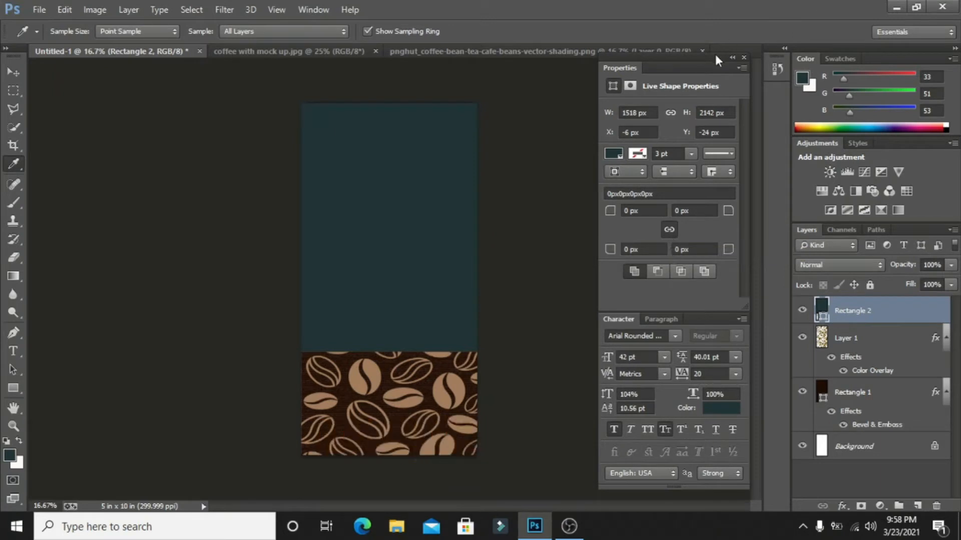
left_click(743, 58)
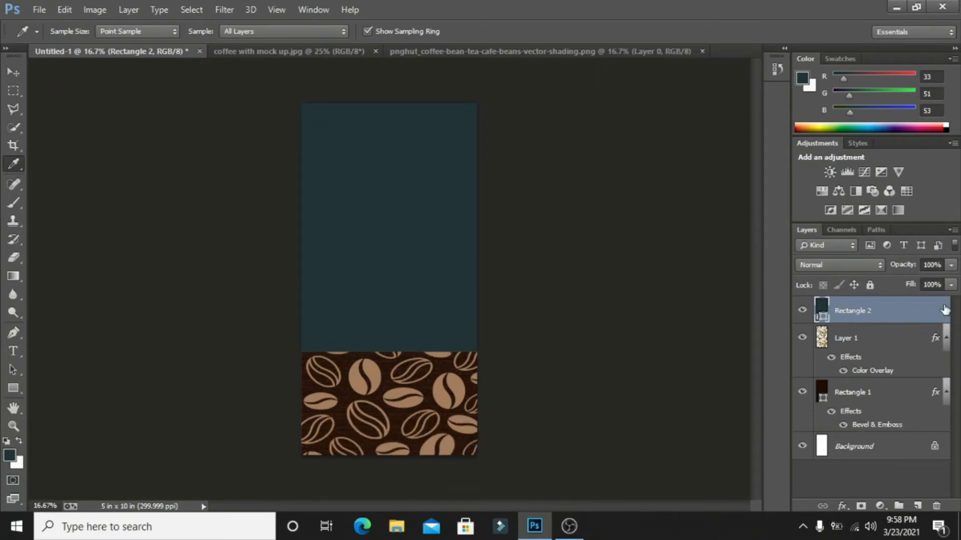
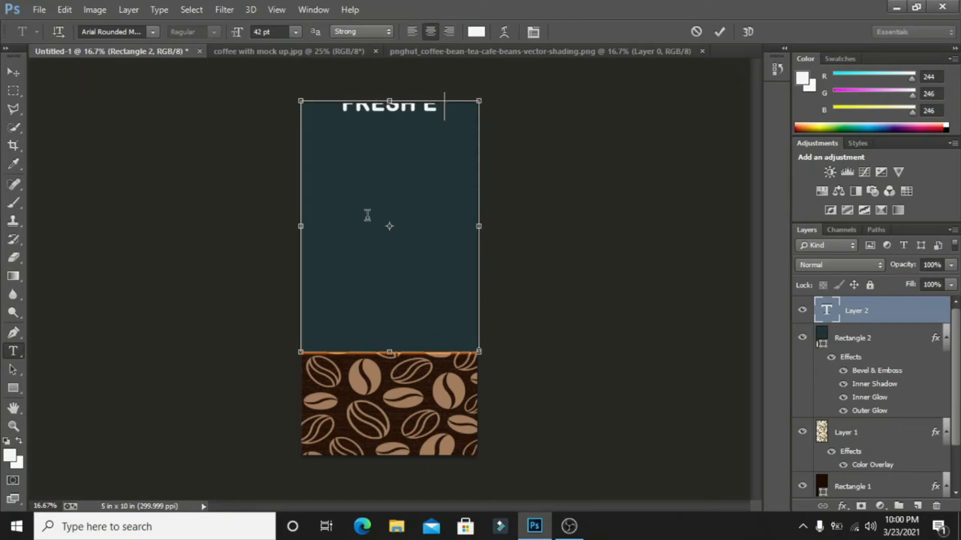
Complete the heading text FRESH EXPRESSO COFFEE and move it to the lower part of the teal panel.
type("SO")
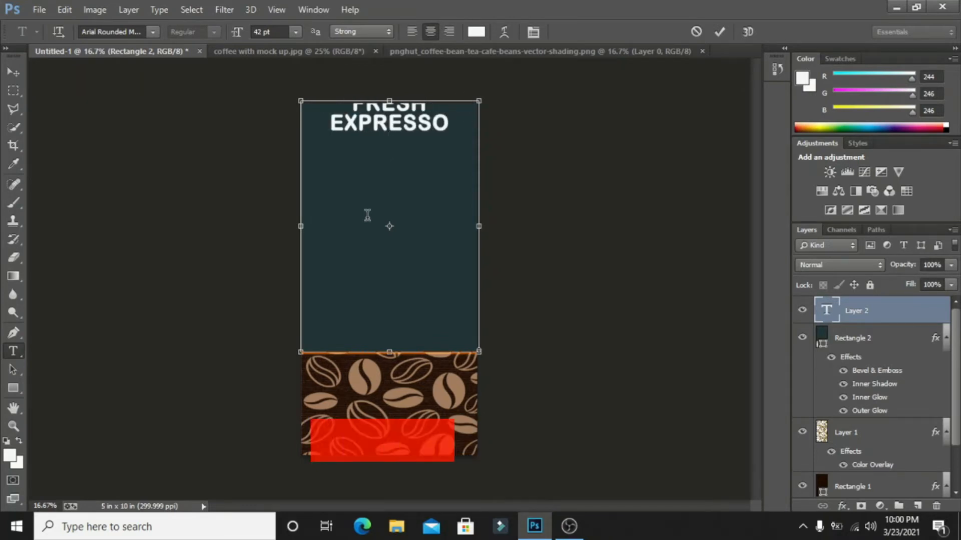
type(" COFFE")
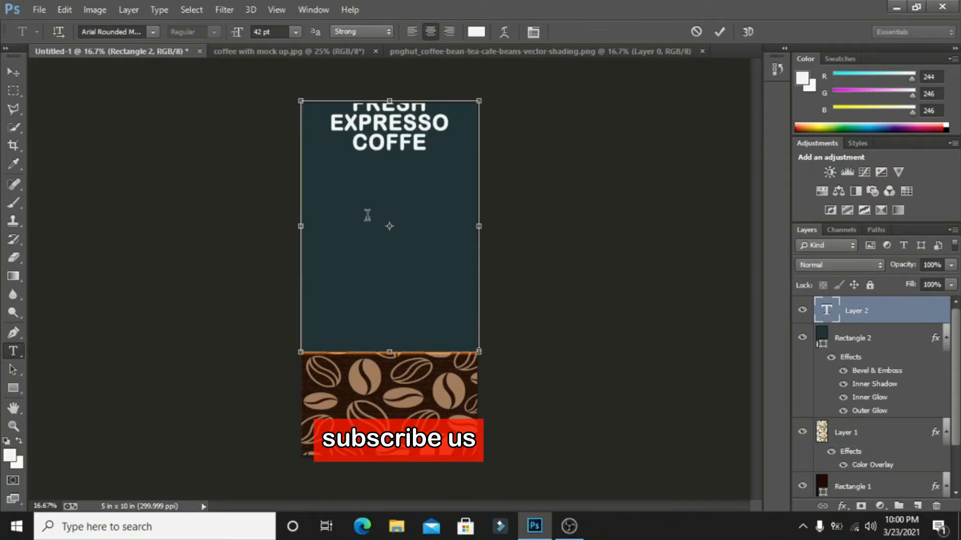
type("E")
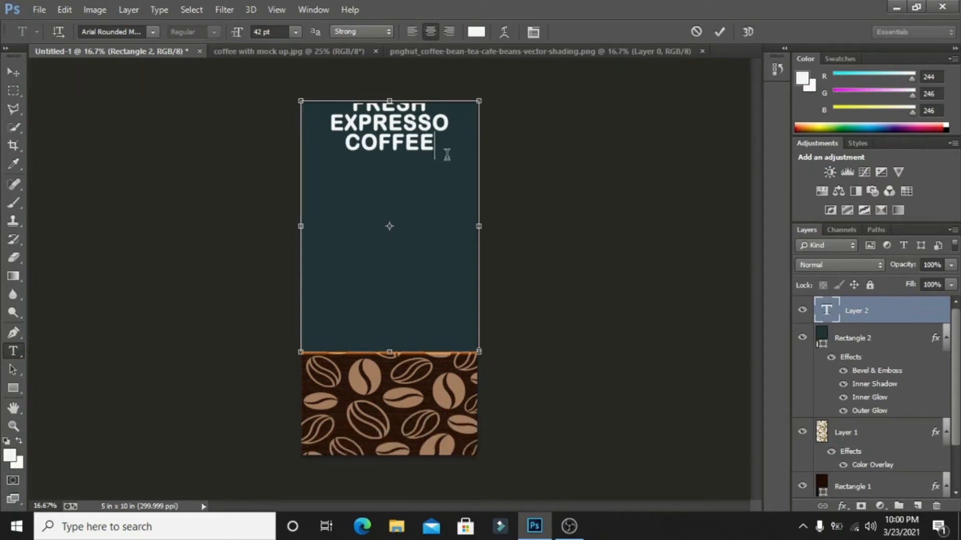
left_click(7, 73)
left_click_drag(366, 158, 345, 277)
Reduce the words FRESH EXPRESSO to 34 pt so they fit on one line above COFFEE.
double_click(833, 312)
left_click_drag(242, 31, 234, 34)
left_click_drag(439, 244, 441, 251)
left_click(12, 72)
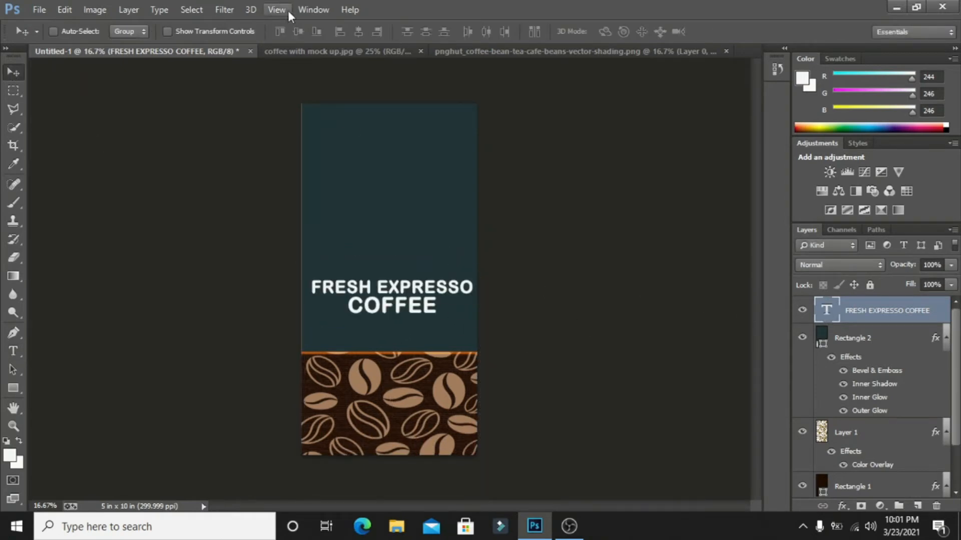
Raise the heading slightly, then enlarge the word COFFEE to 65 pt with 66.01 pt leading.
left_click(313, 10)
left_click(354, 156)
left_click_drag(408, 290, 405, 276)
double_click(826, 310)
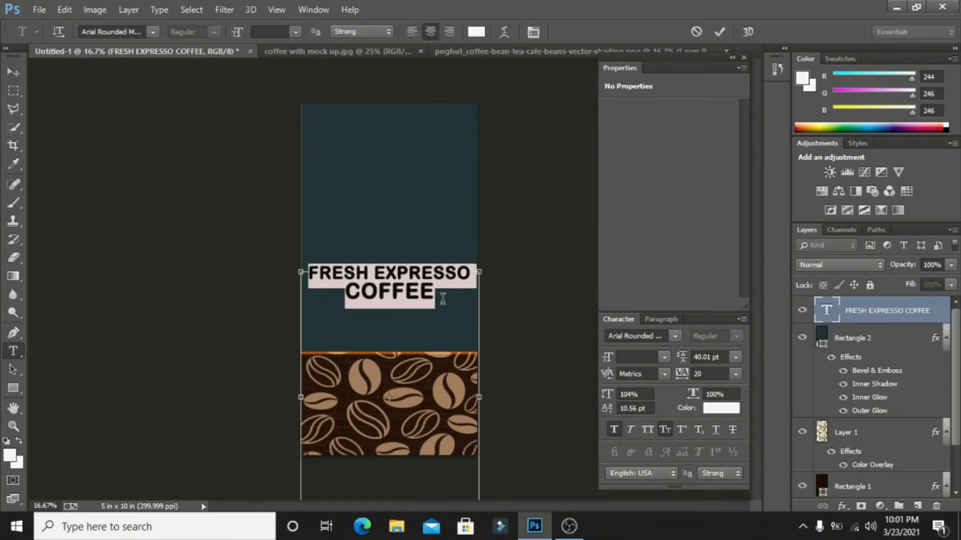
left_click_drag(233, 32, 250, 32)
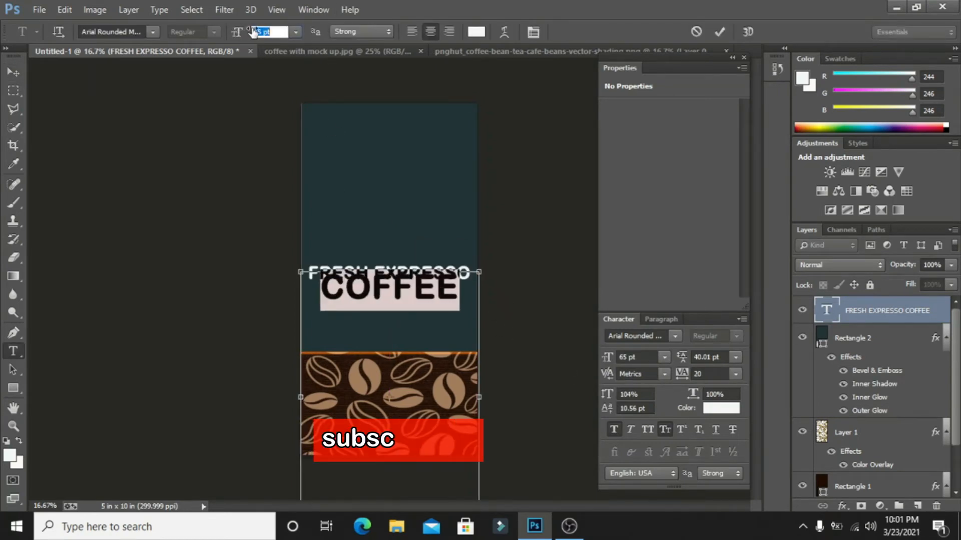
left_click_drag(685, 356, 688, 360)
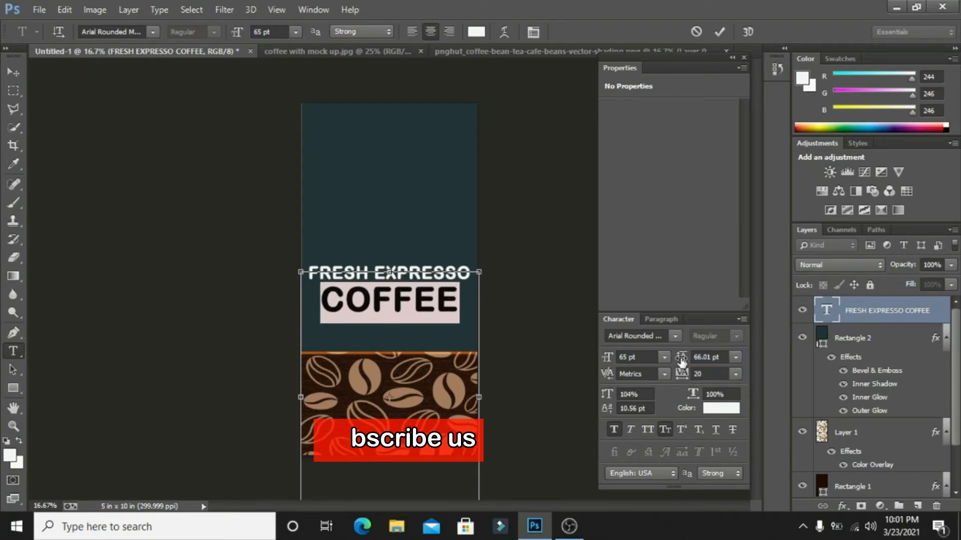
left_click(13, 72)
left_click_drag(410, 303, 410, 303)
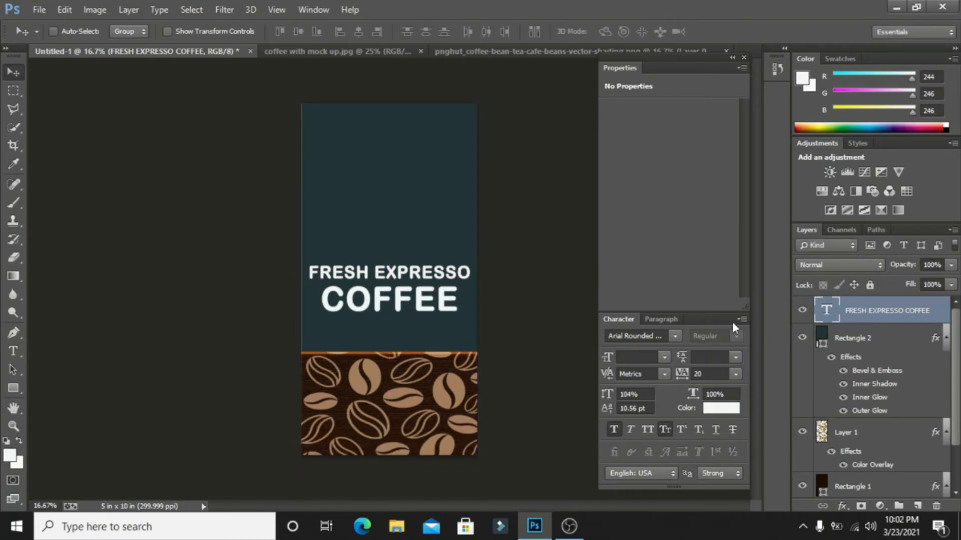
Set the words FRESH EXPRESSO to 32 pt and nudge the heading into place.
double_click(828, 312)
left_click_drag(472, 274, 308, 271)
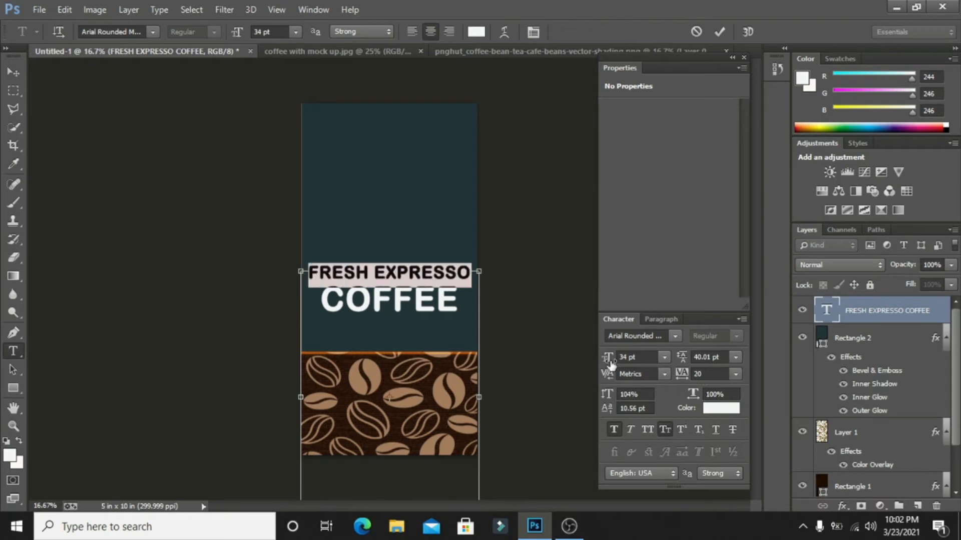
left_click_drag(237, 35, 237, 35)
left_click(14, 72)
left_click_drag(390, 290, 389, 294)
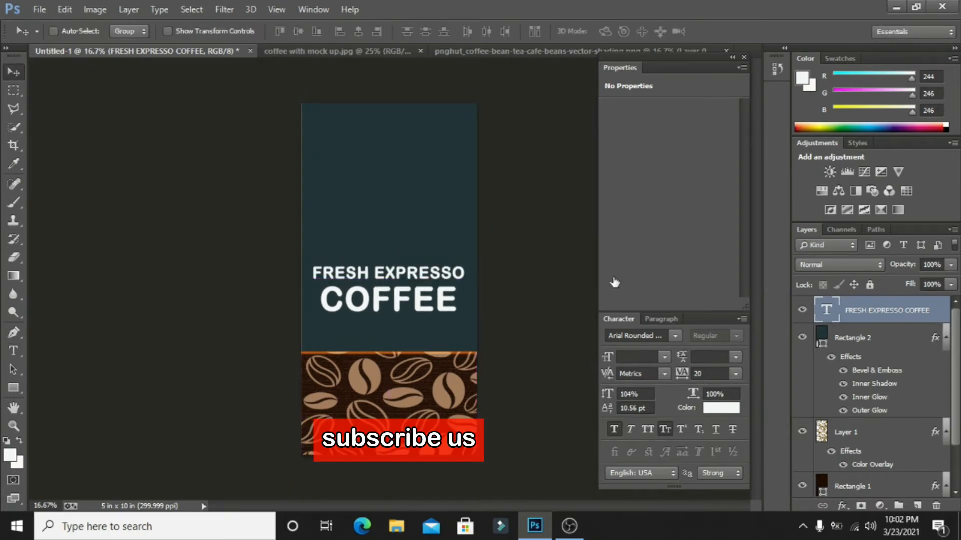
Add a light orange Color Overlay at 50% opacity to the FRESH EXPRESSO COFFEE text layer.
double_click(940, 310)
left_click(551, 285)
left_click(807, 163)
left_click(742, 324)
mouse_move(655, 196)
left_mouse_down()
mouse_move(608, 186)
mouse_move(625, 215)
mouse_move(586, 195)
mouse_move(611, 221)
mouse_move(587, 195)
mouse_move(622, 184)
left_mouse_up()
left_click(739, 332)
left_click(904, 159)
left_click_drag(778, 184, 745, 184)
left_click(536, 285)
left_click(536, 286)
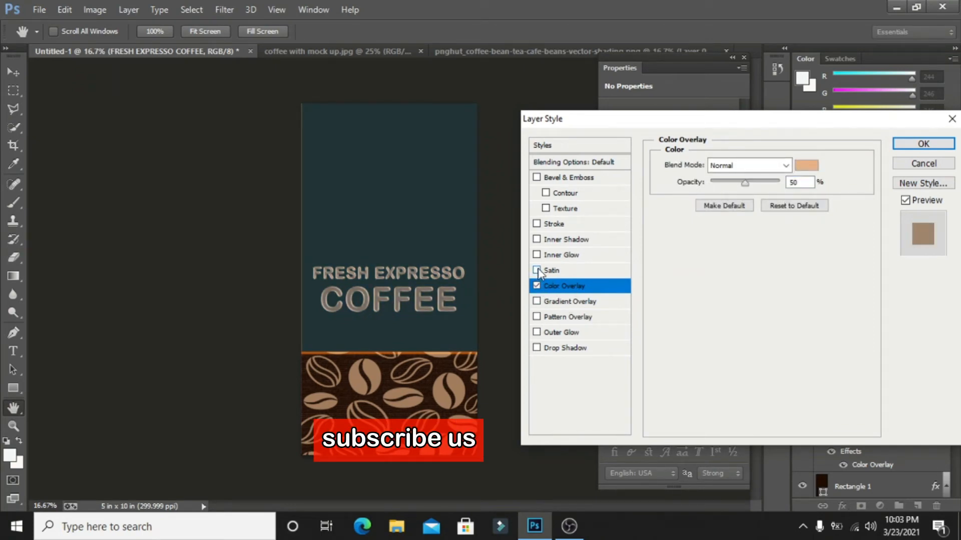
Add an orange Satin effect to the text with about 23% opacity, 18° angle and 40 px size.
left_click(551, 270)
left_click(806, 165)
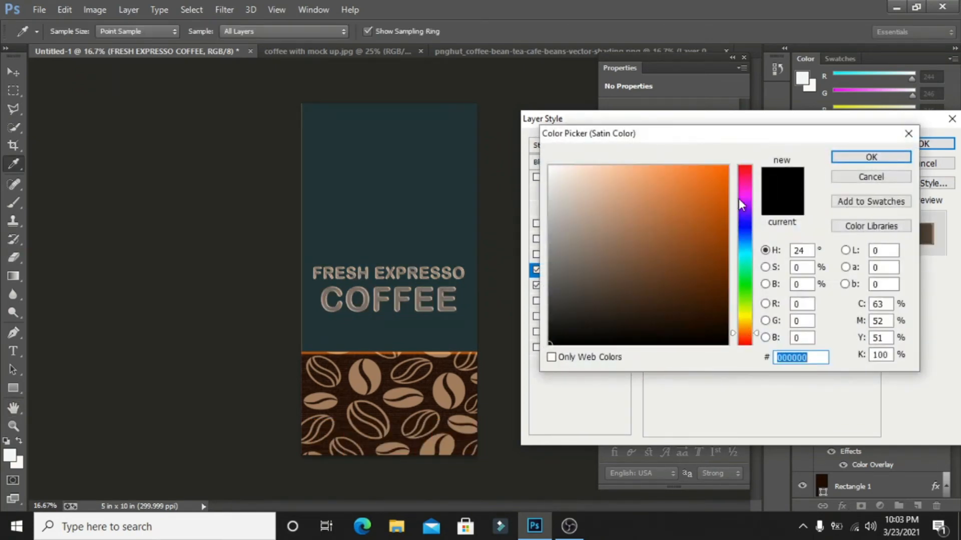
left_click(725, 171)
left_click(862, 159)
left_click_drag(745, 183, 741, 185)
left_click_drag(725, 243, 721, 243)
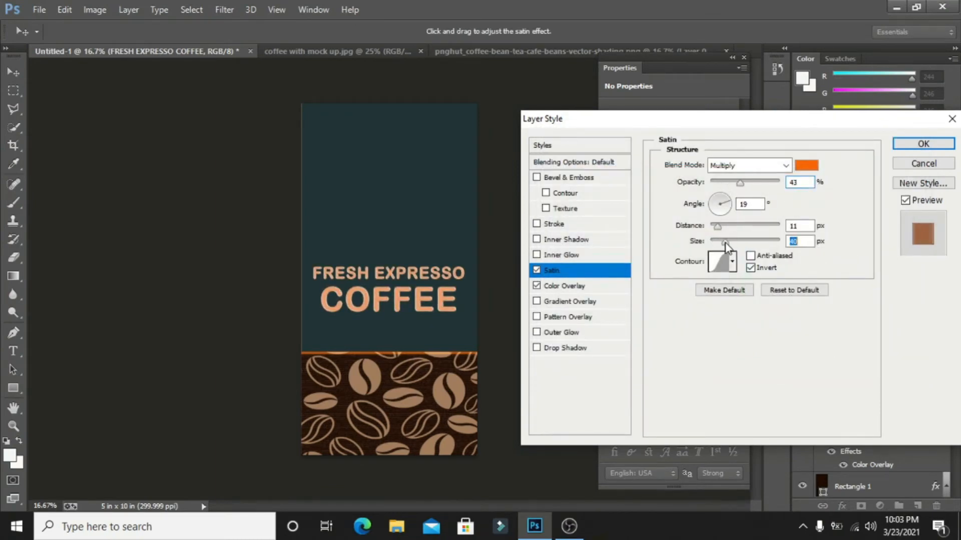
left_click_drag(734, 208, 721, 184)
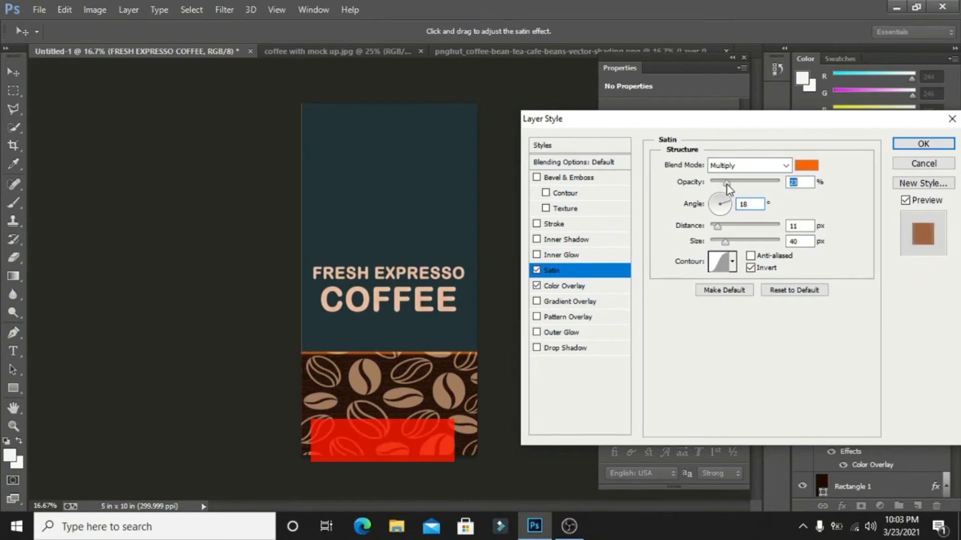
Add a red #ff0101 Drop Shadow to the heading text and apply the layer style.
left_click(566, 348)
left_click(807, 165)
left_click(727, 165)
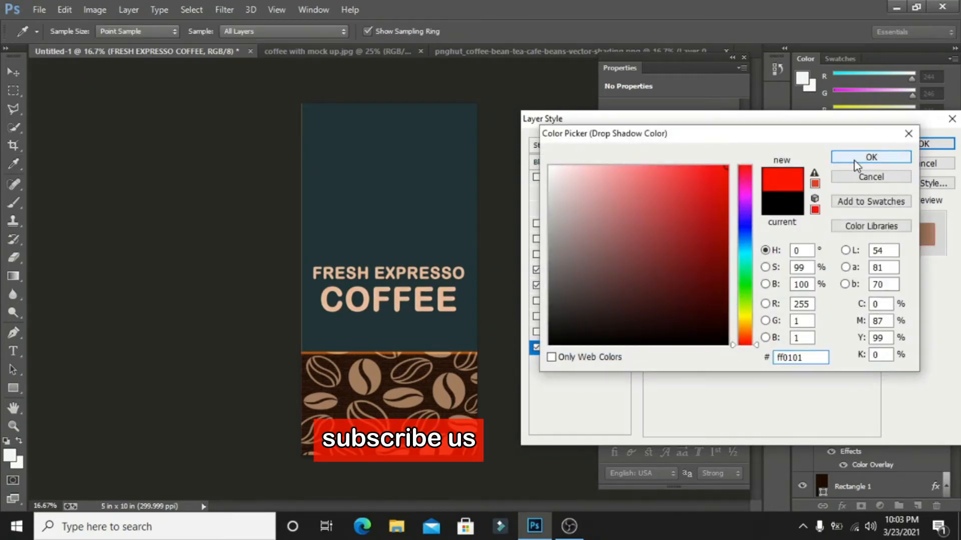
left_click(871, 157)
mouse_move(714, 242)
left_mouse_down()
mouse_move(725, 245)
mouse_move(715, 244)
left_mouse_up()
left_click_drag(726, 196, 722, 203)
left_click(923, 144)
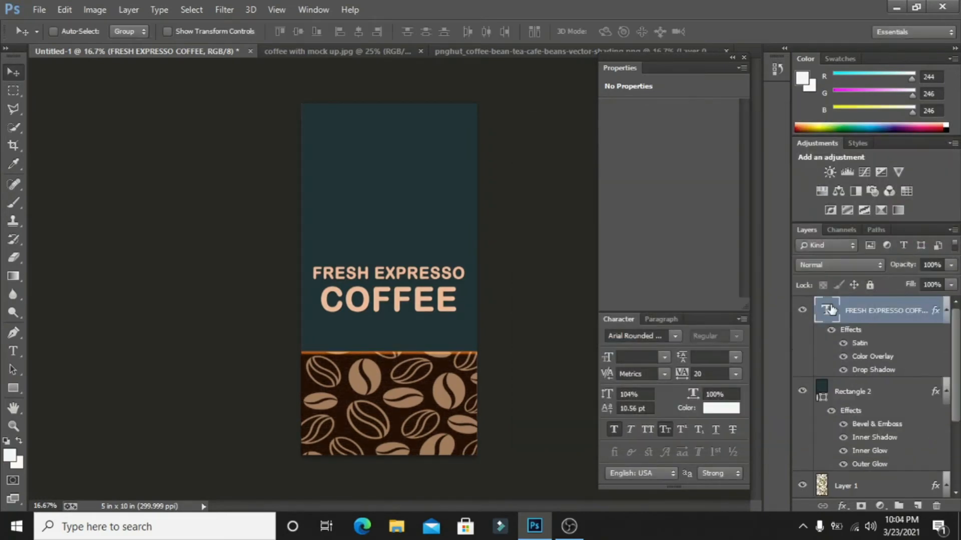
Add an orange Stroke positioned outside the letters of the heading text.
double_click(939, 312)
left_click(537, 224)
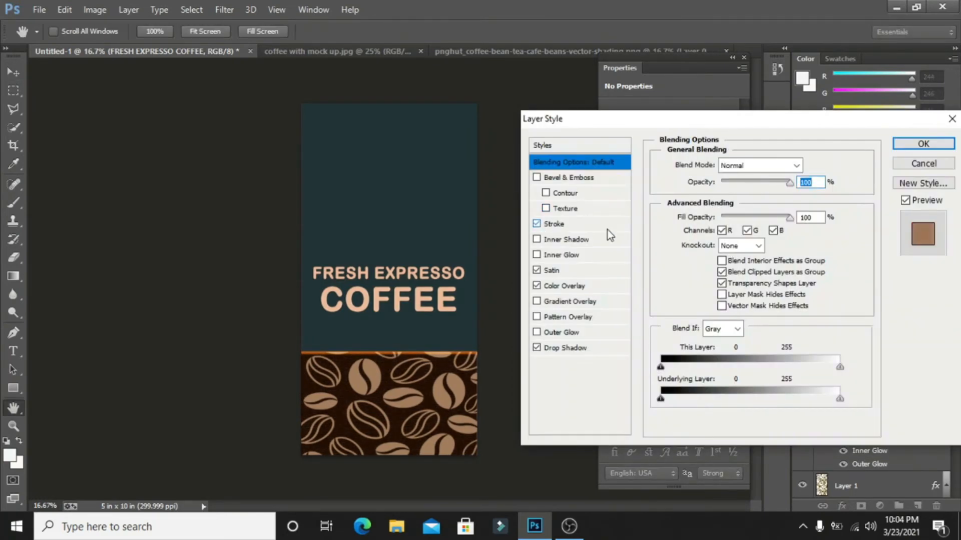
left_click(556, 228)
left_click(691, 260)
left_click(701, 221)
left_click(744, 327)
left_click(724, 171)
left_click(871, 157)
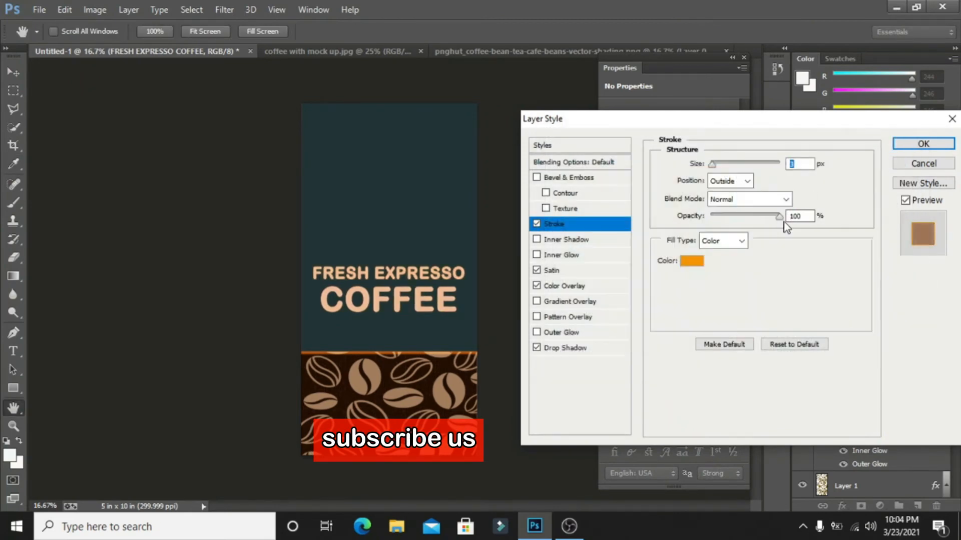
Add an Inner Glow in orange #fd7507 to the heading text and apply the layer style.
left_click(566, 256)
left_click(692, 214)
left_click(692, 210)
left_click(746, 330)
left_click(724, 168)
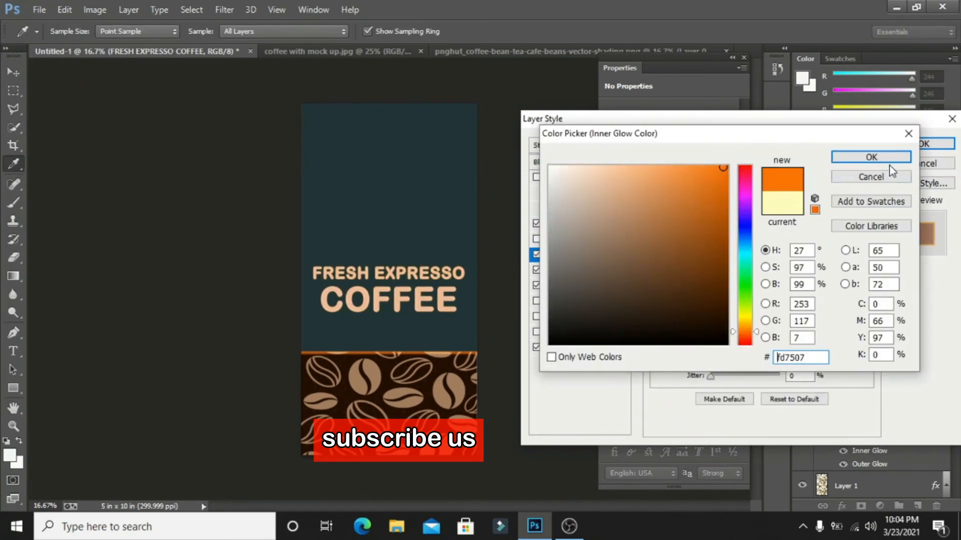
left_click(882, 159)
key("Return")
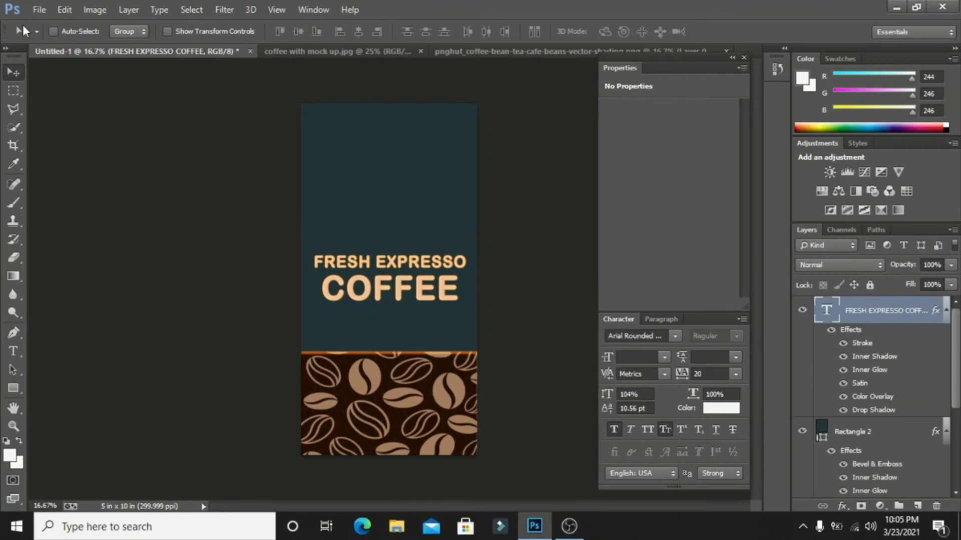
Open the coffee-cup-tea-pngrepo-com image from the coffee folder.
left_click(35, 10)
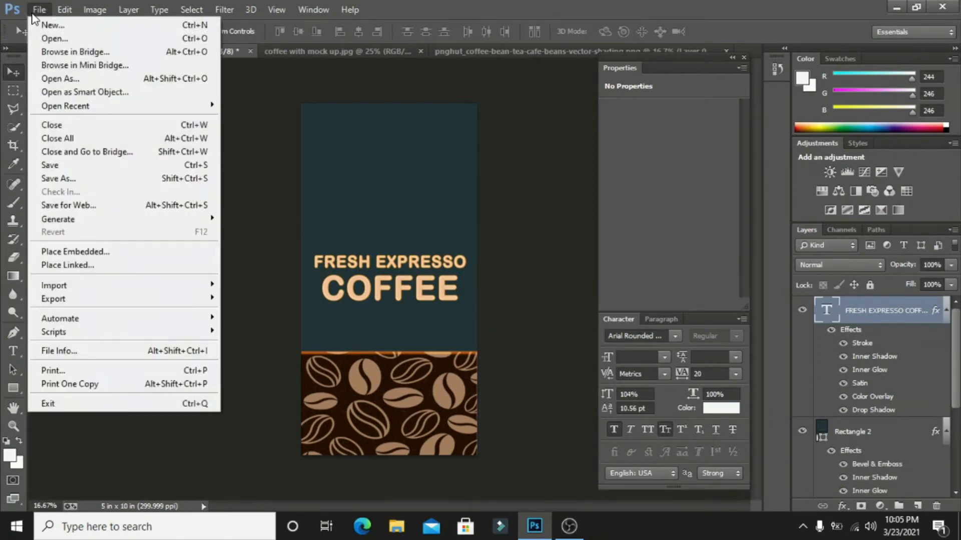
left_click(46, 38)
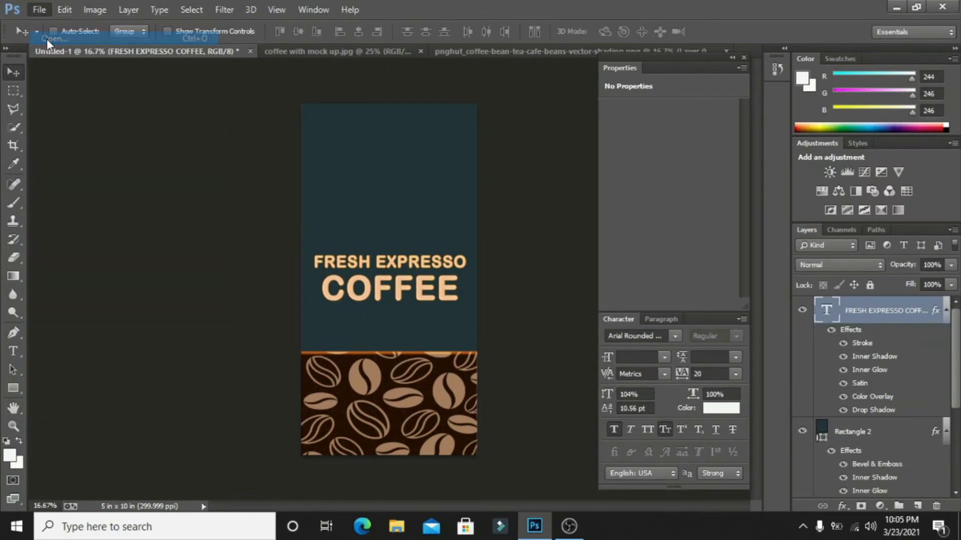
left_click(264, 122)
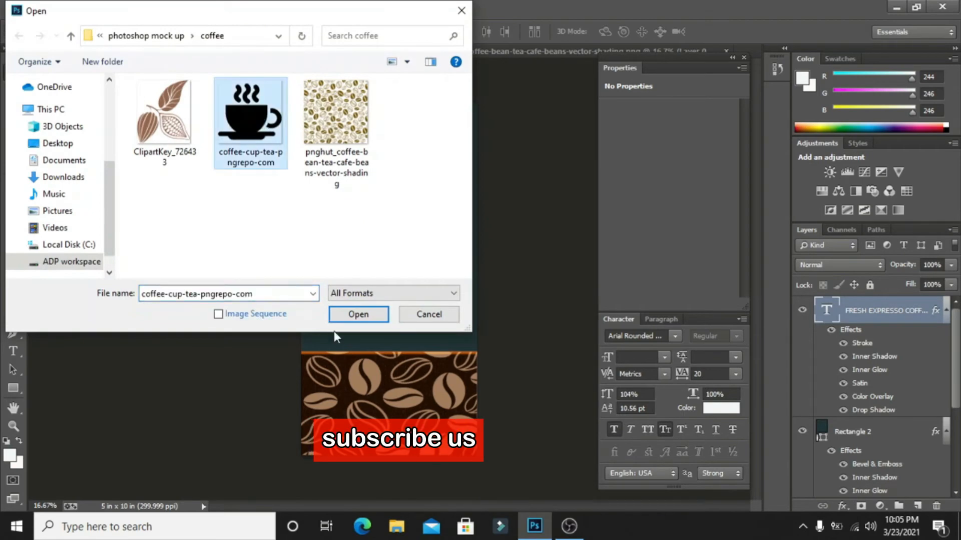
left_click(357, 316)
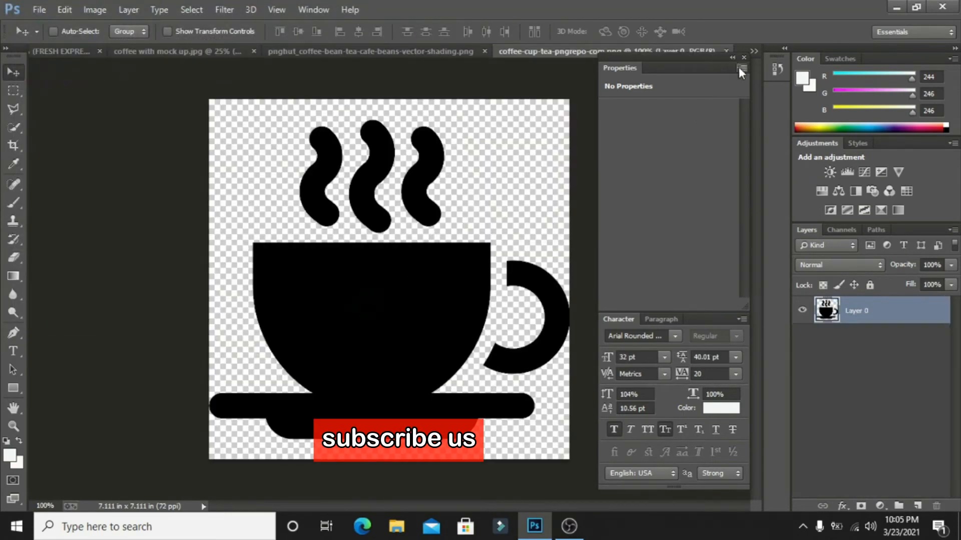
left_click(743, 57)
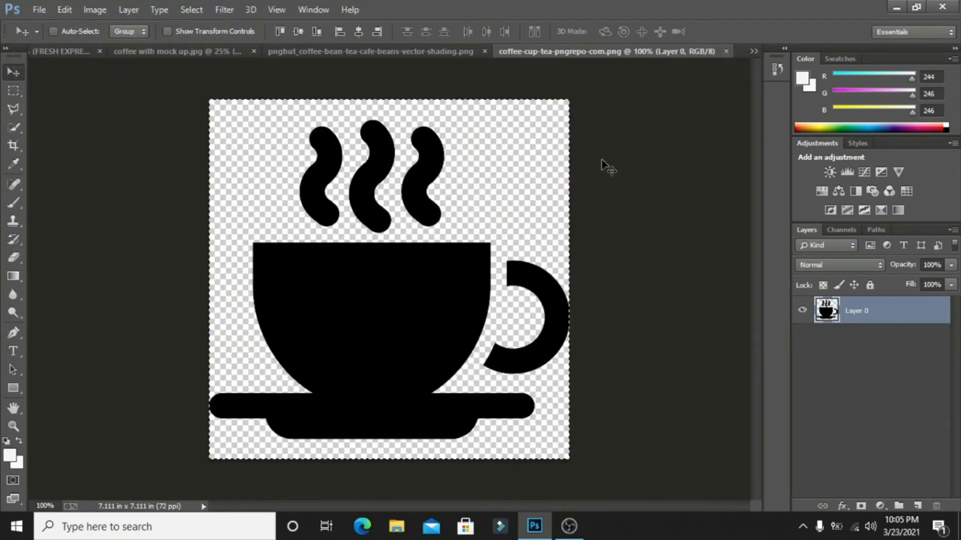
Paste the coffee cup icon into the label document and place it centred above the heading text.
left_click(73, 50)
key("ctrl+v")
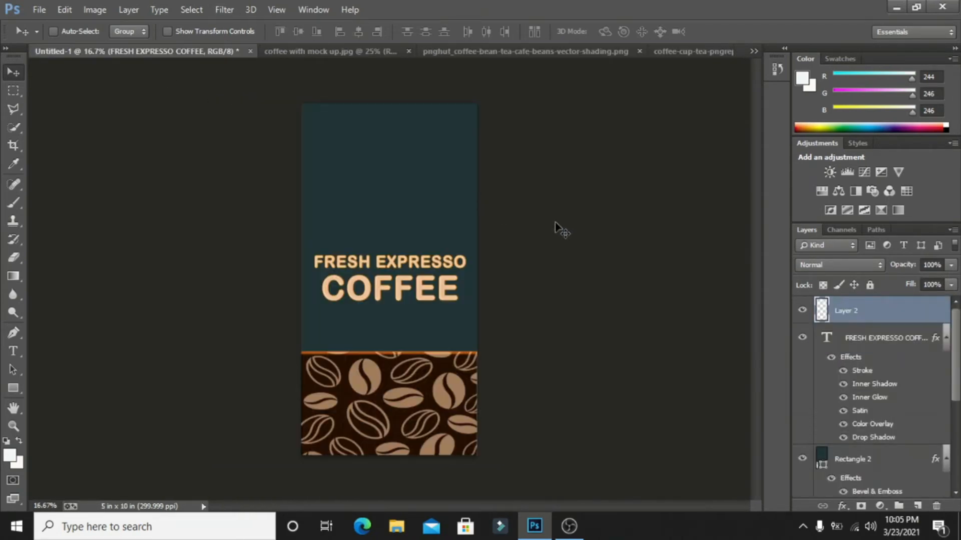
left_click_drag(390, 291, 389, 202)
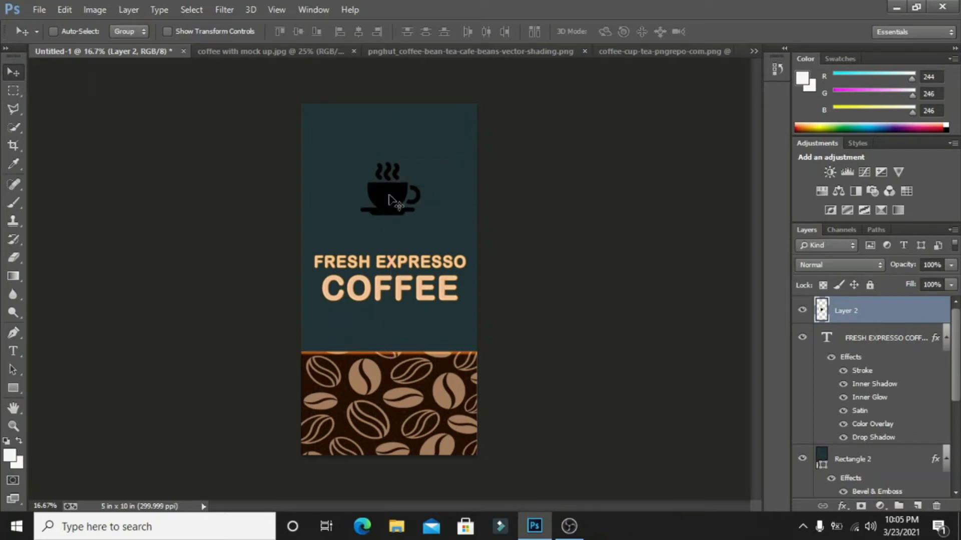
Add a dark brown Color Overlay to the coffee cup icon.
double_click(940, 314)
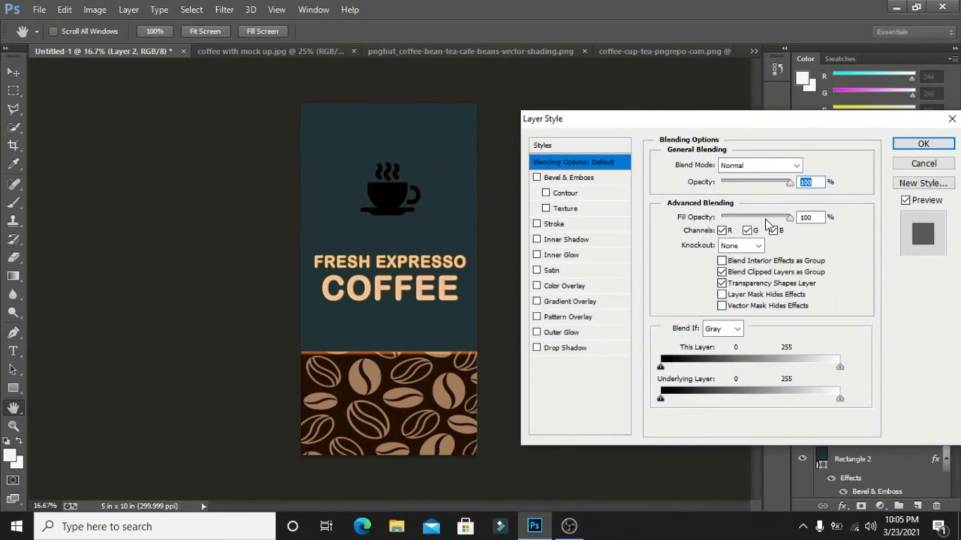
left_click(555, 286)
left_click(807, 167)
left_click(745, 334)
left_click(719, 318)
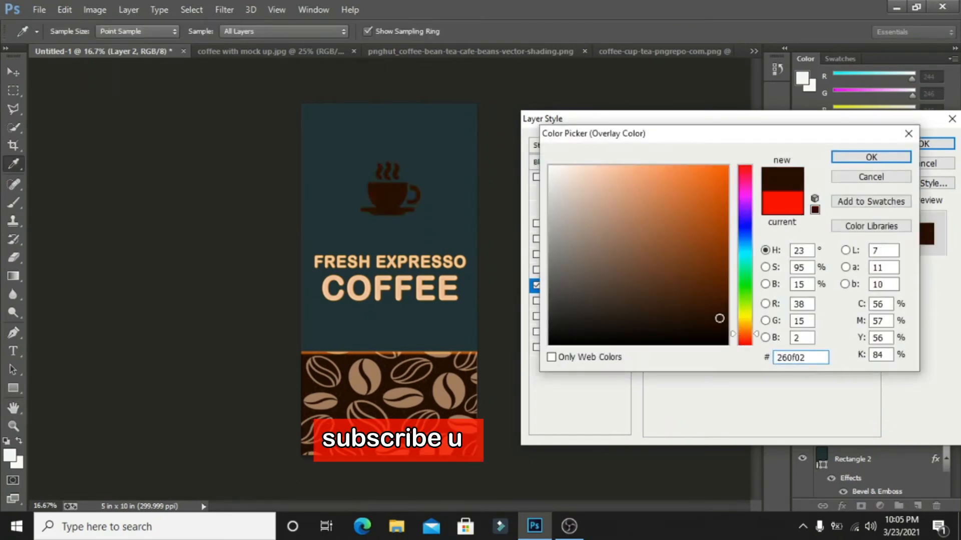
left_click_drag(720, 311, 721, 321)
key("Return")
Add a light tan Stroke around the coffee cup icon.
left_click(536, 239)
left_click(553, 225)
left_click(691, 319)
left_click(606, 215)
left_click(745, 331)
left_click(605, 193)
left_click(621, 210)
left_click(620, 218)
left_click(601, 201)
key("Return")
Add a Drop Shadow and a slightly enlarged pale yellow Outer Glow to the cup icon and apply the layer style.
left_click(580, 346)
left_click(581, 331)
left_click(684, 185)
left_click(713, 171)
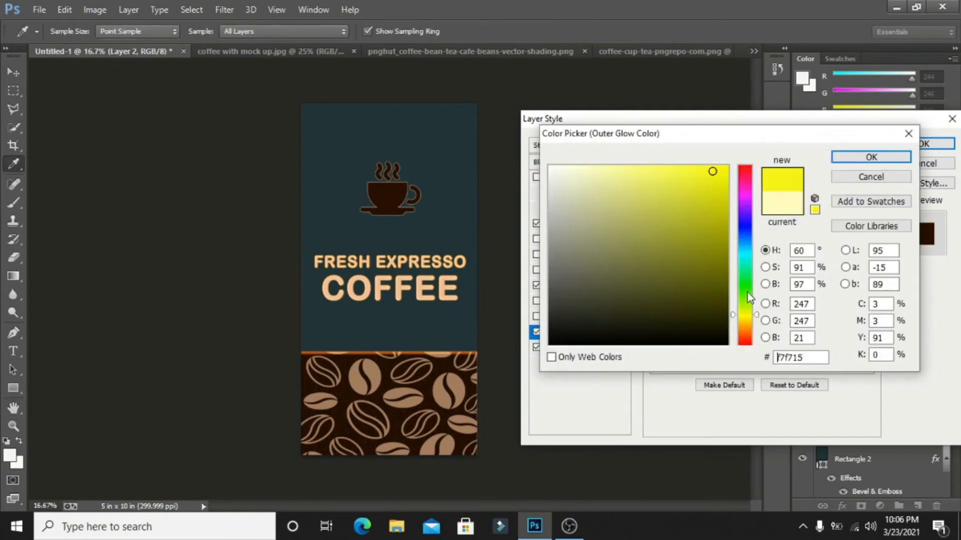
left_click(745, 289)
left_click(600, 204)
left_click(745, 319)
left_click(561, 171)
left_click(841, 162)
left_click_drag(713, 287, 721, 287)
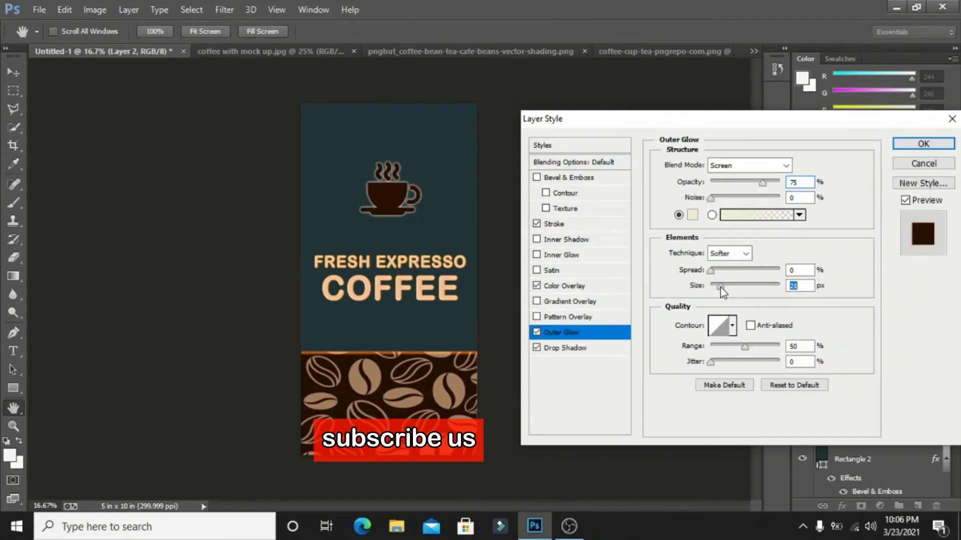
left_click(923, 143)
Enlarge the cup icon to about 109% and keep it centred above the heading.
left_click_drag(383, 192, 380, 188)
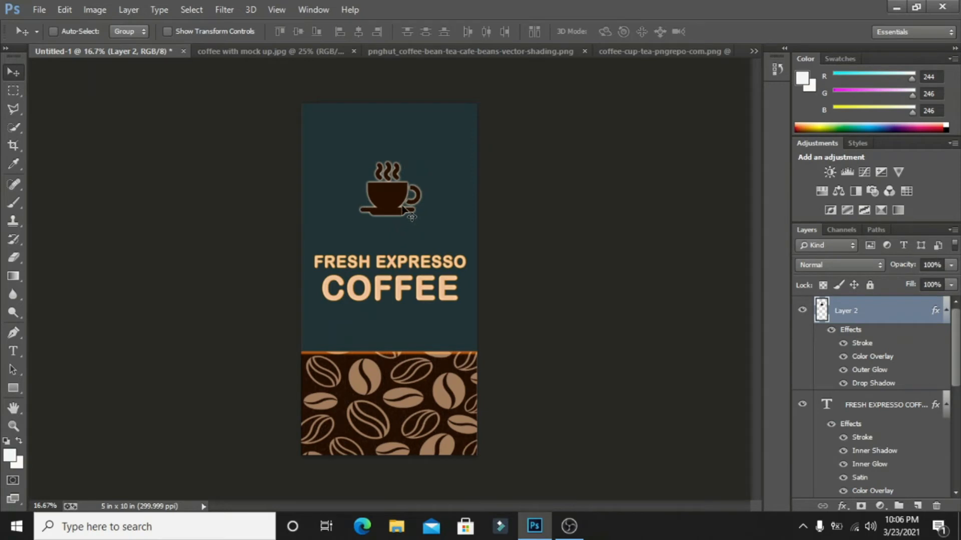
key("ctrl+t")
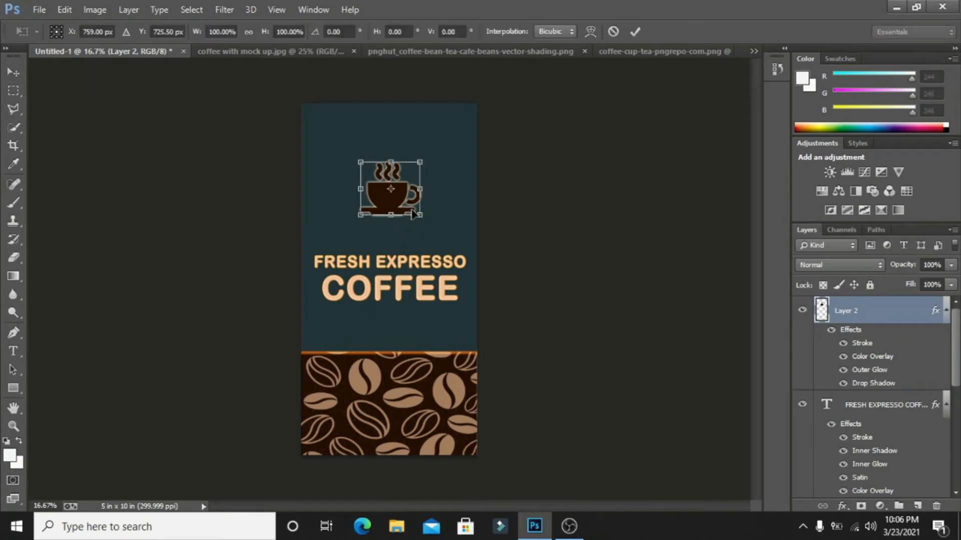
left_click_drag(419, 214, 424, 221)
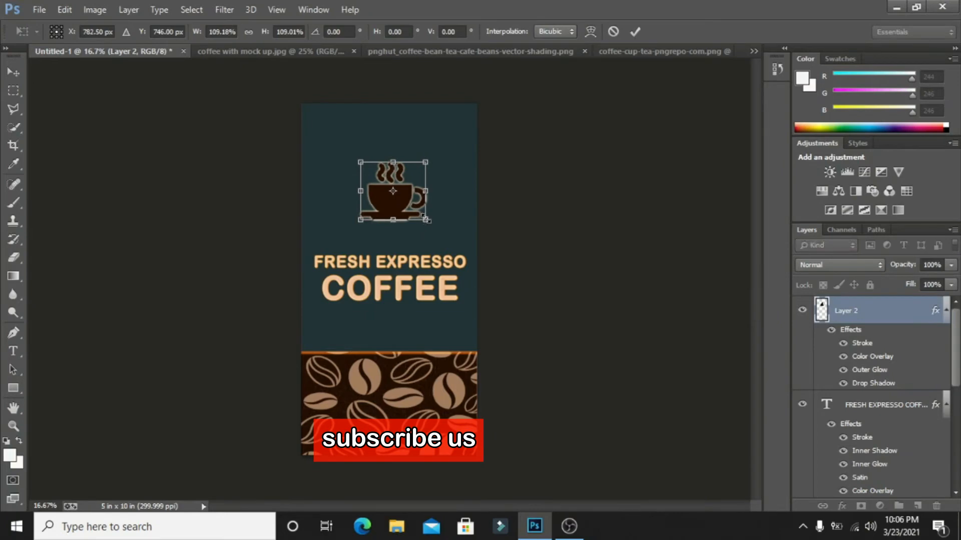
key("Return")
Open the ClipartKey_726433 image and select the whole leaf and pod artwork for copying.
left_click(40, 10)
left_click(54, 39)
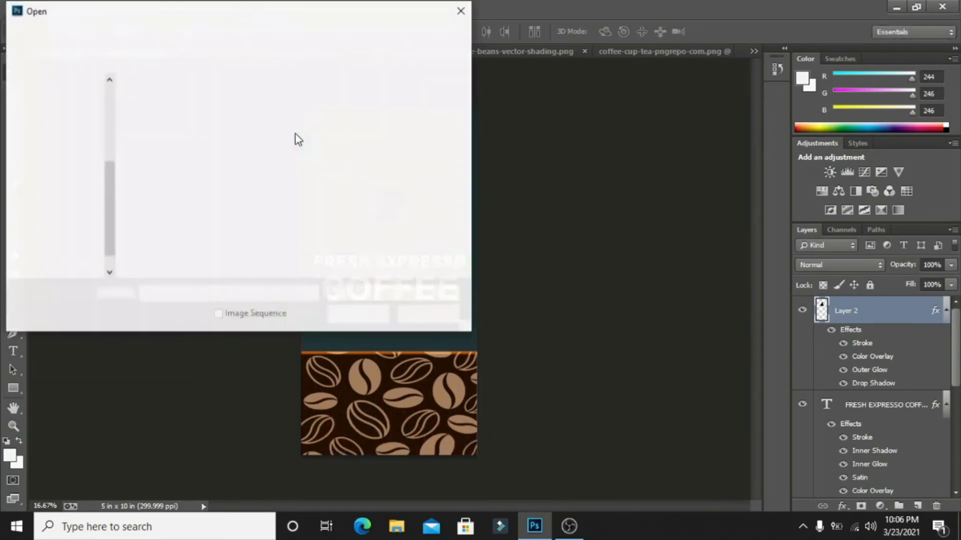
left_click(157, 134)
left_click(358, 315)
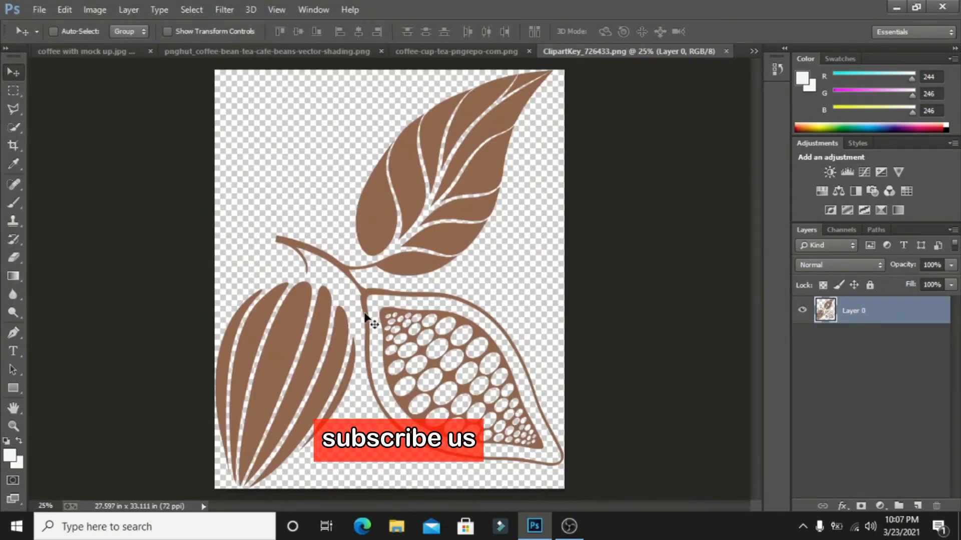
key("ctrl+a")
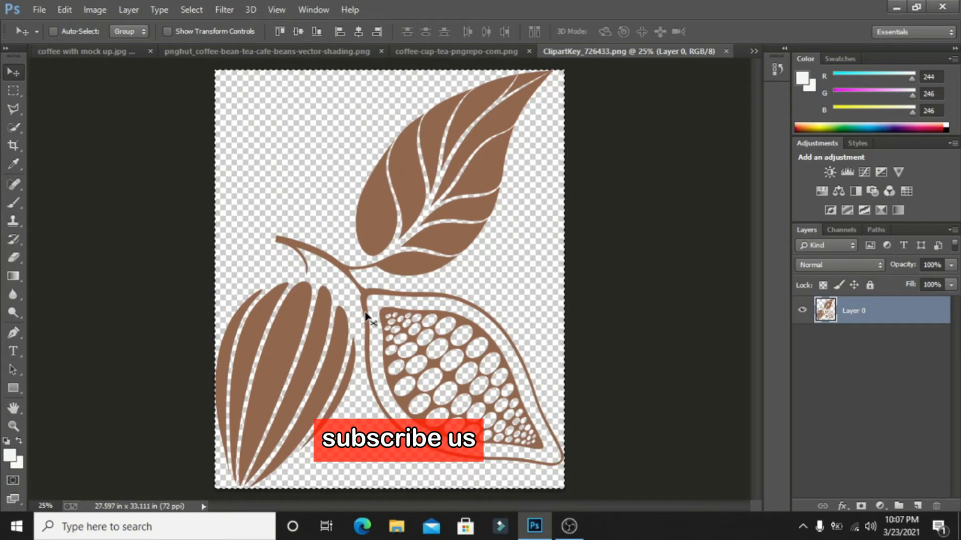
Close the coffee bean pattern and coffee cup source images.
left_click(107, 50)
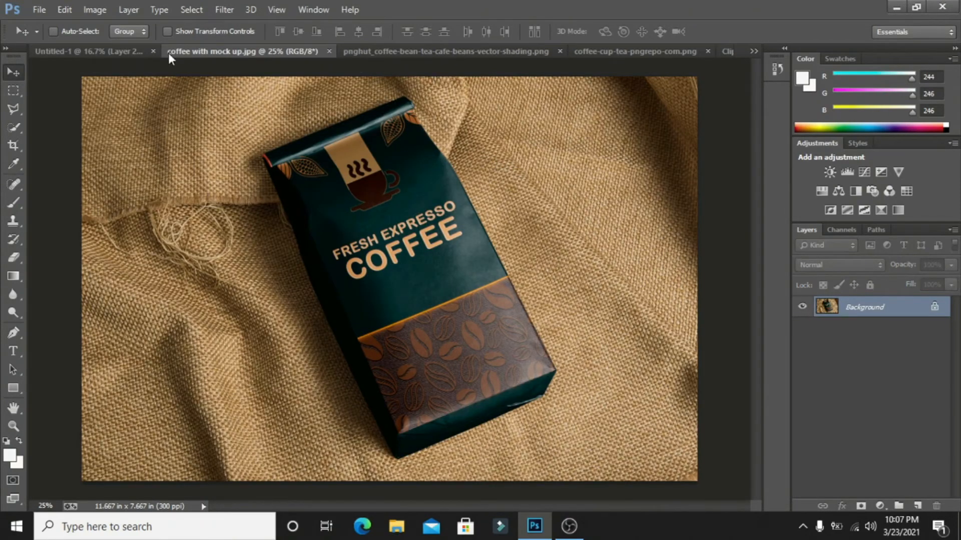
left_click(377, 52)
left_click(556, 51)
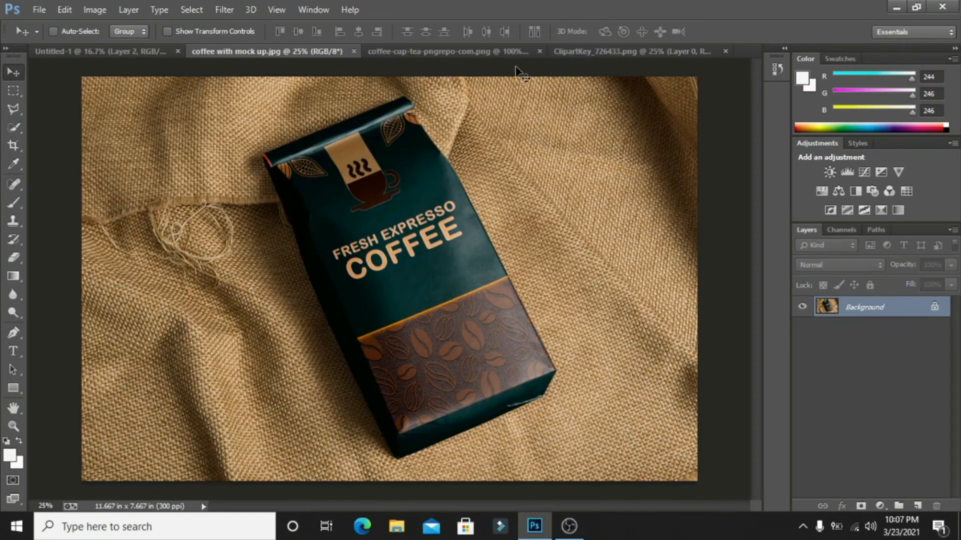
left_click(564, 54)
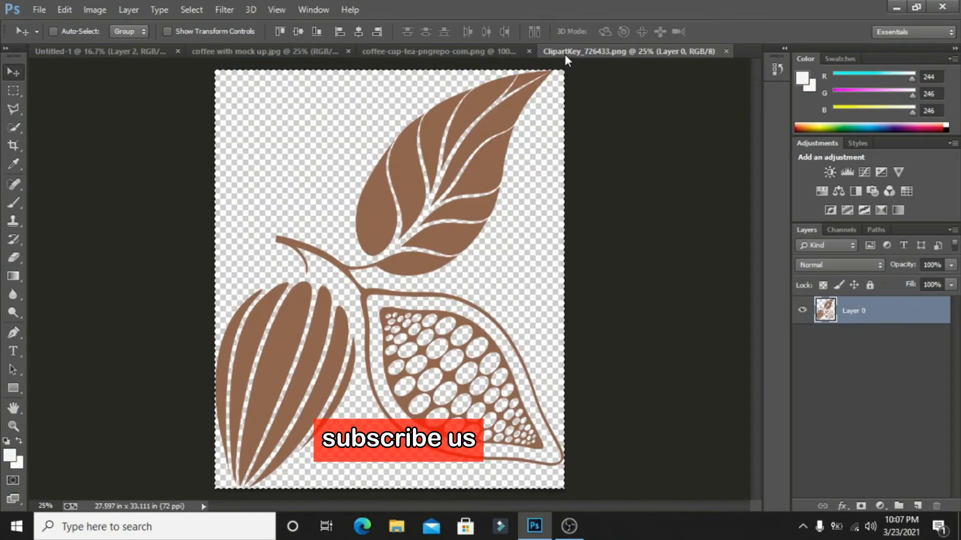
left_click(425, 53)
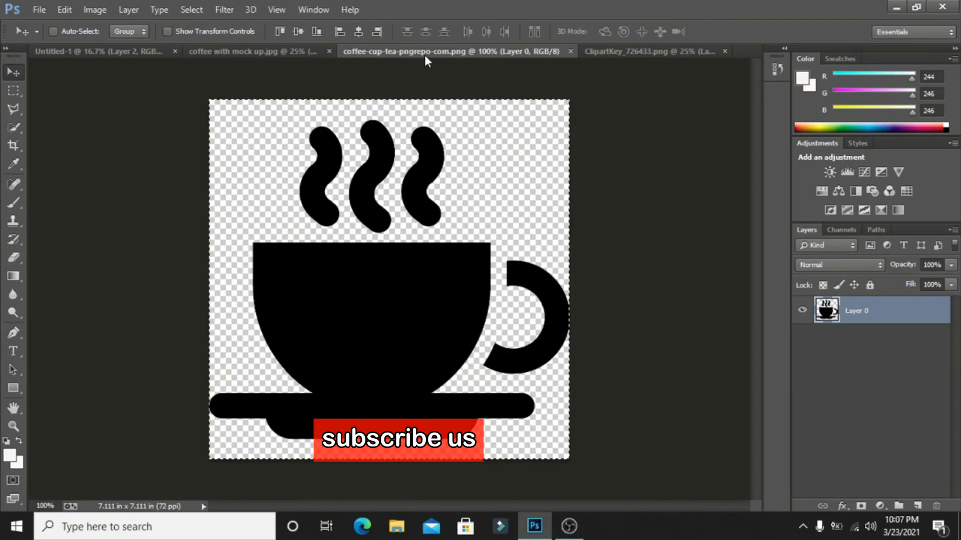
left_click(570, 51)
left_click(276, 51)
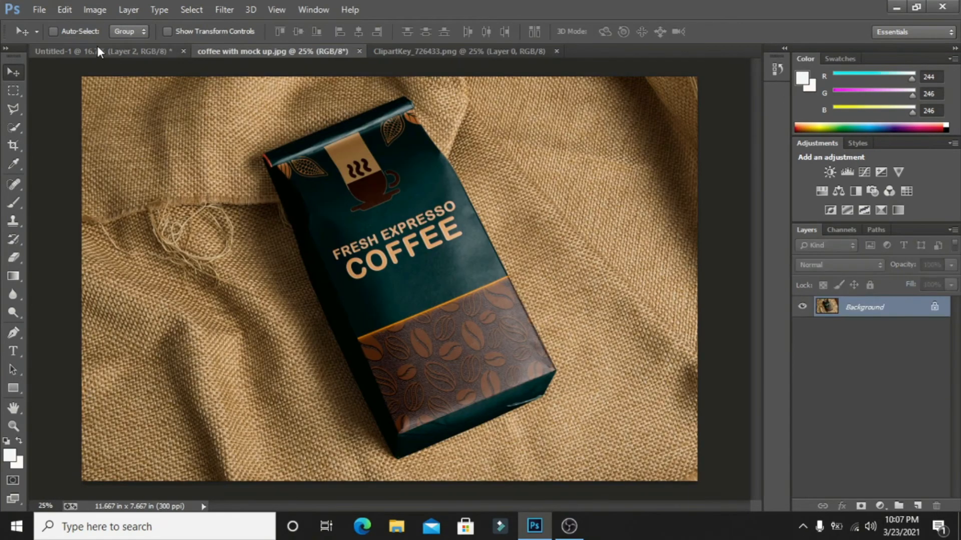
Paste the leaf artwork into the label, scale it to about 30%, rotate it about 12° and place it over the label's upper-left corner.
left_click(134, 49)
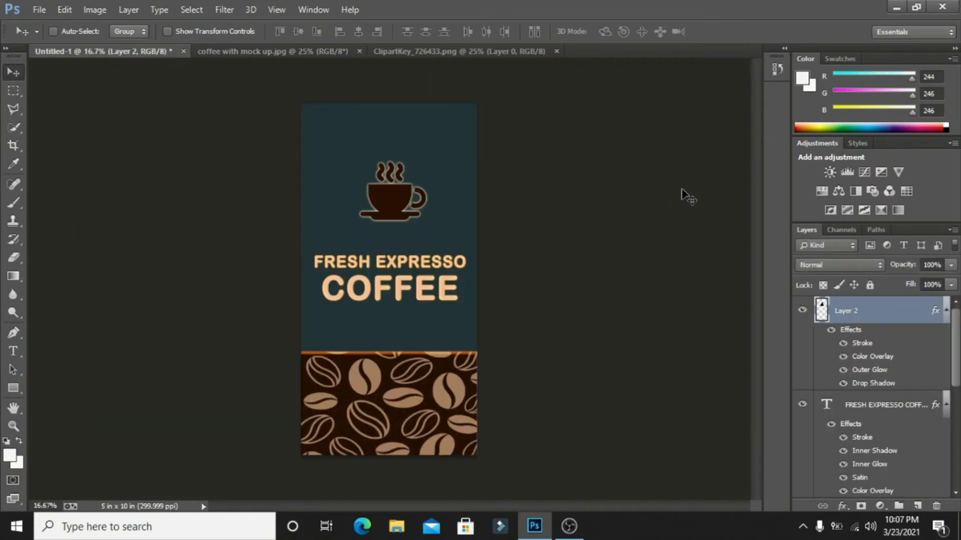
key("ctrl+v")
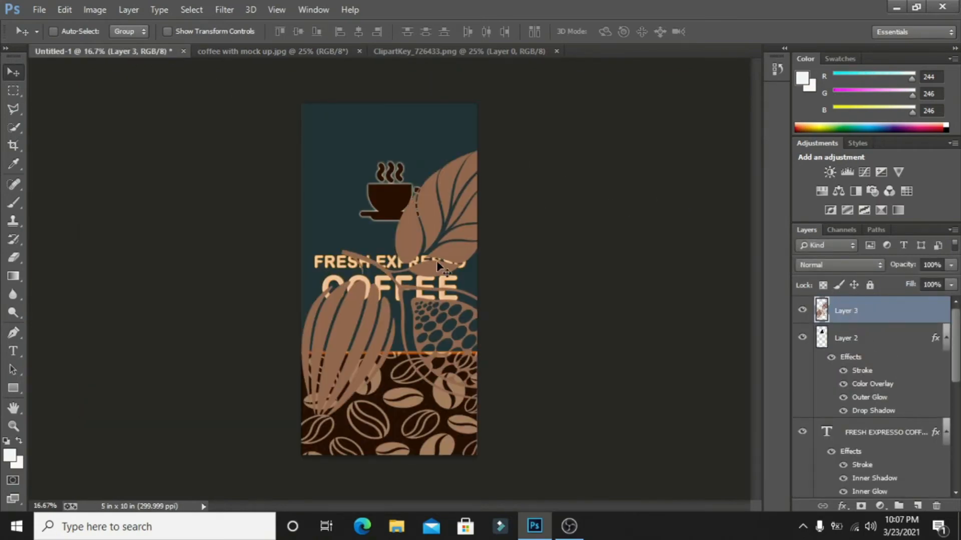
key("ctrl+t")
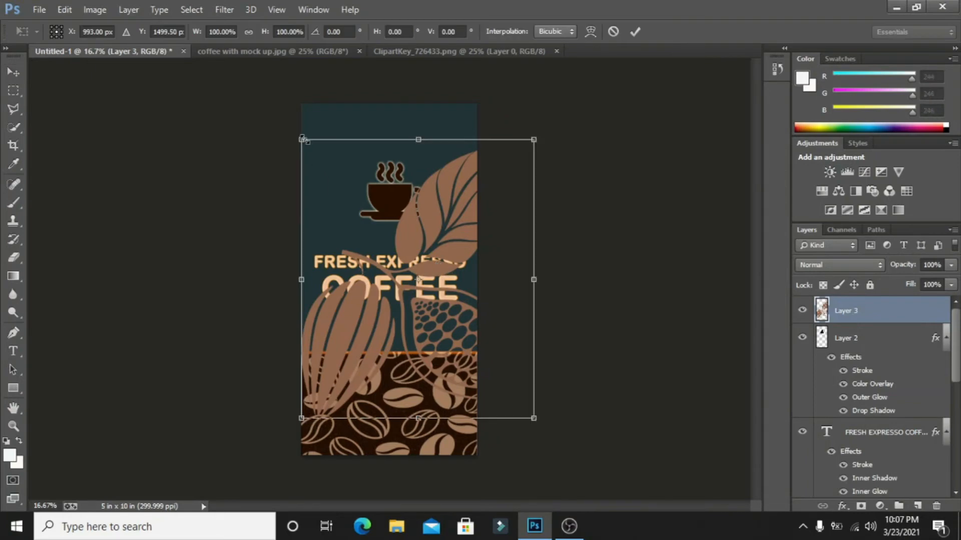
left_click_drag(302, 140, 357, 129)
left_click_drag(365, 164, 306, 108)
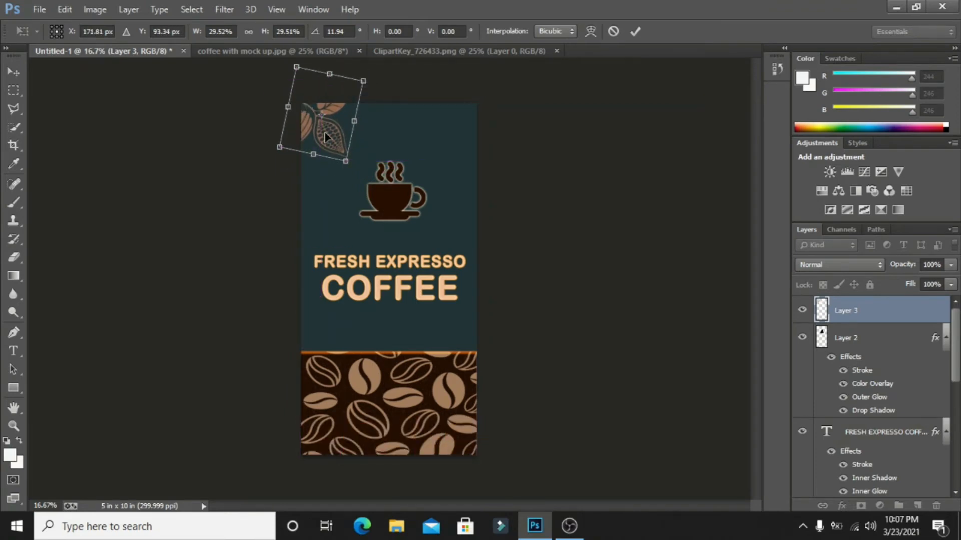
key("Return")
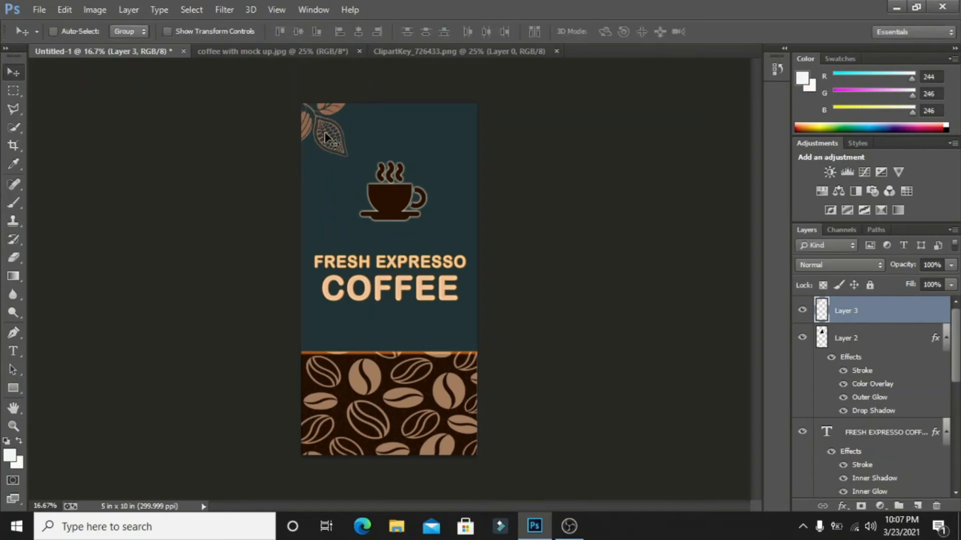
left_click_drag(326, 137, 330, 143)
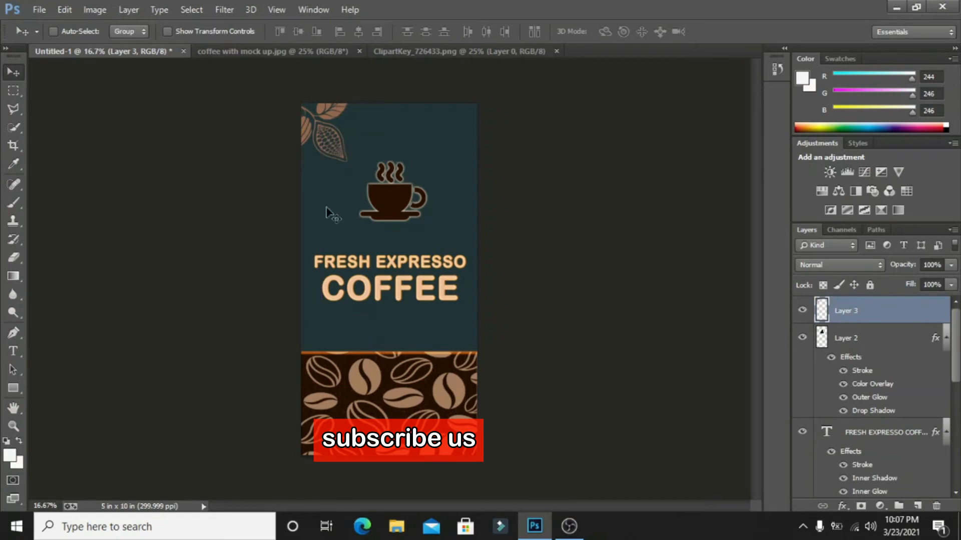
left_click(13, 351)
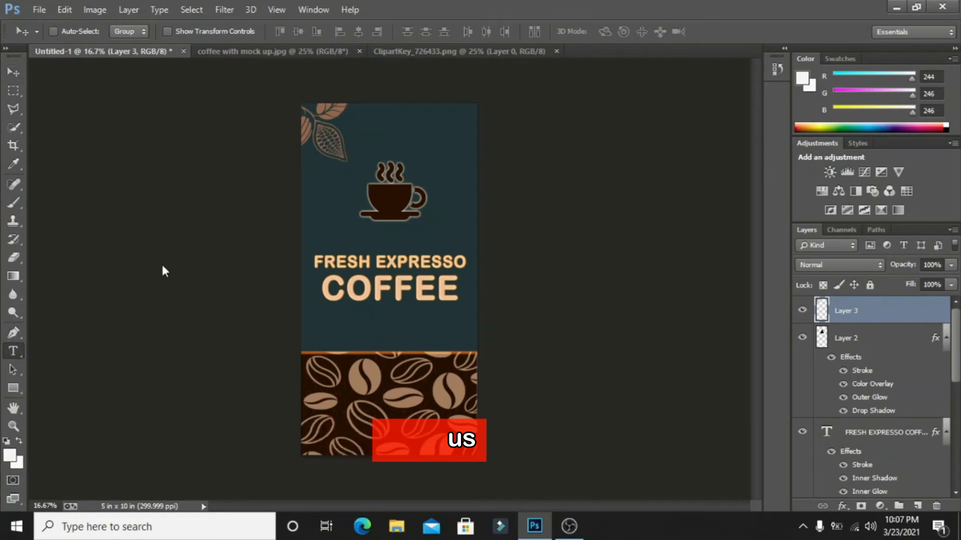
left_click_drag(361, 104, 410, 191)
left_click_drag(360, 149, 366, 148)
mouse_move(919, 486)
left_mouse_down()
mouse_move(917, 511)
mouse_move(921, 476)
left_mouse_up()
scroll(914, 468, "up", 5)
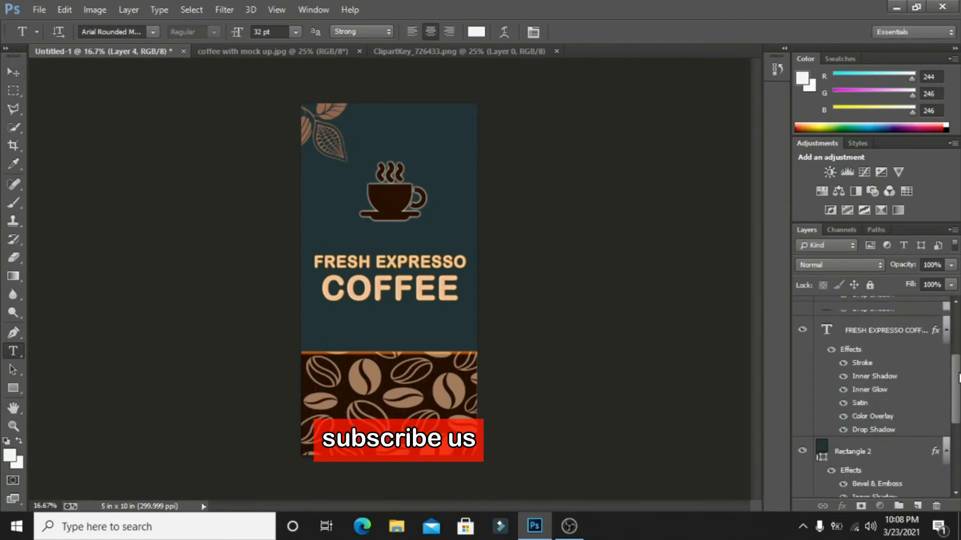
scroll(914, 469, "up", 5)
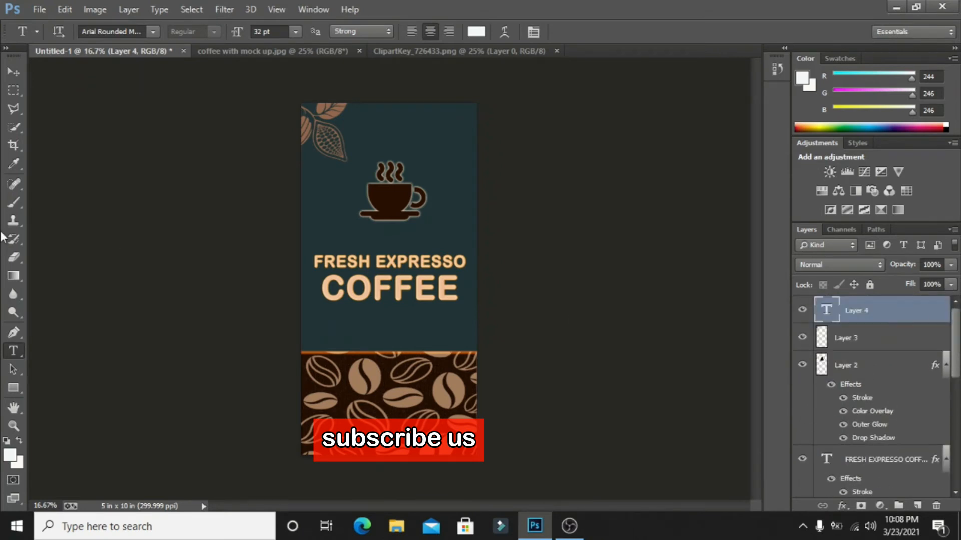
Draw a tan rectangle about 354 × 702 px from the label's upper edge to the cup, layered behind the cup at 75% opacity.
key("u")
left_click_drag(367, 101, 411, 185)
left_click(731, 408)
left_click(750, 333)
left_click(626, 223)
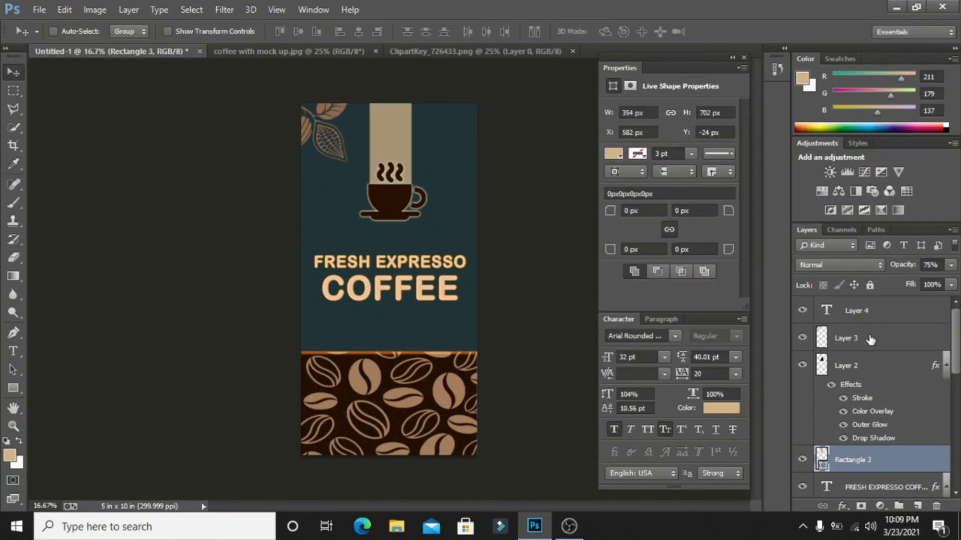
Add an orange Color Overlay to the leaf artwork on Layer 3 and apply the layer style.
left_click(870, 340)
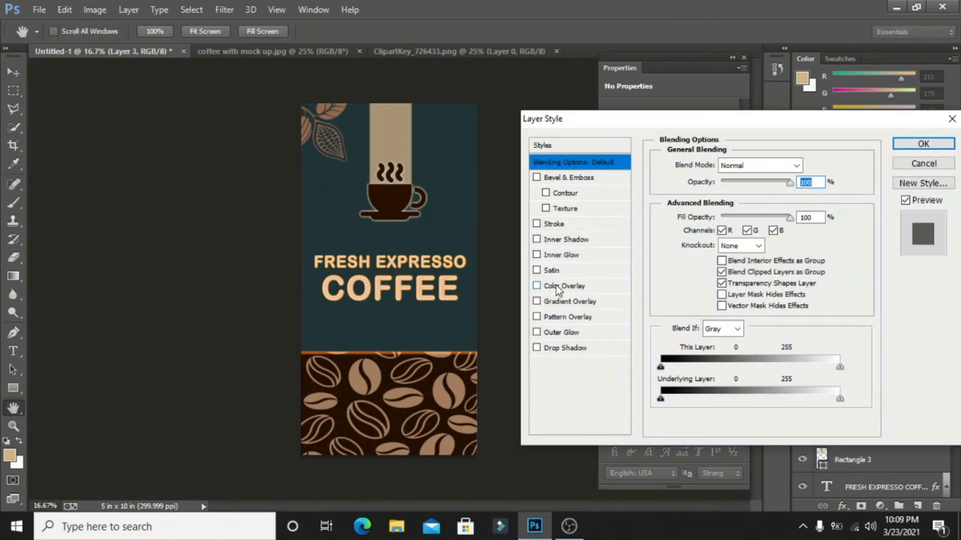
left_click(559, 288)
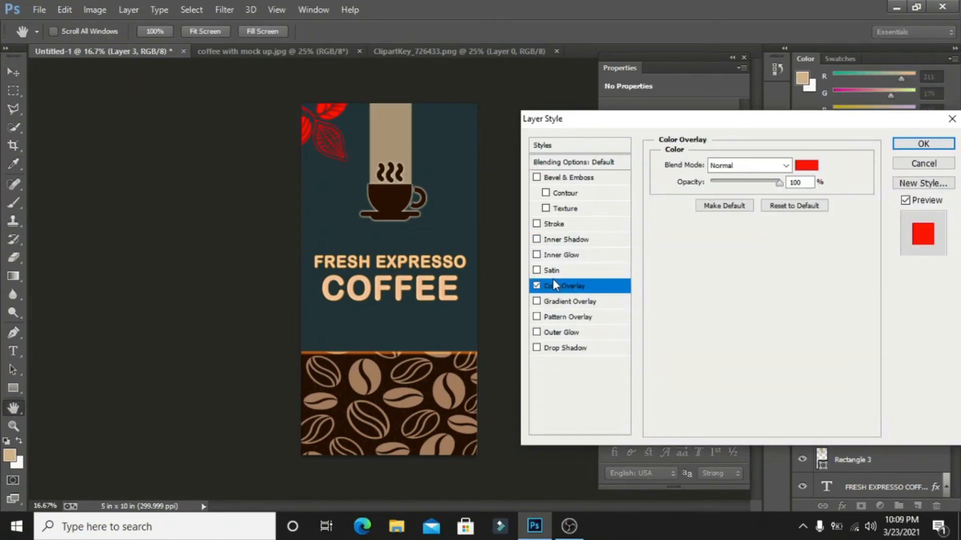
left_click(806, 165)
left_click_drag(749, 336, 748, 328)
mouse_move(653, 177)
left_mouse_down()
mouse_move(667, 214)
mouse_move(675, 198)
left_mouse_up()
left_click(872, 157)
left_click(926, 145)
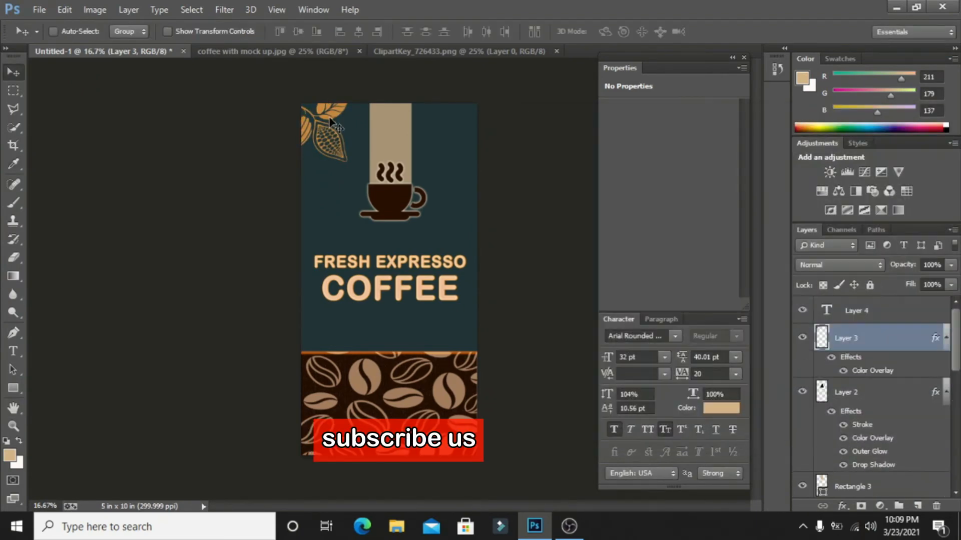
Duplicate the leaf artwork, rotate the copy slightly and place it on the right side of the label beside the tan strip.
left_click_drag(333, 126, 442, 137)
key("ctrl+t")
mouse_move(493, 100)
left_mouse_down()
mouse_move(506, 173)
mouse_move(483, 104)
left_mouse_up()
key("Return")
left_click_drag(439, 150, 448, 176)
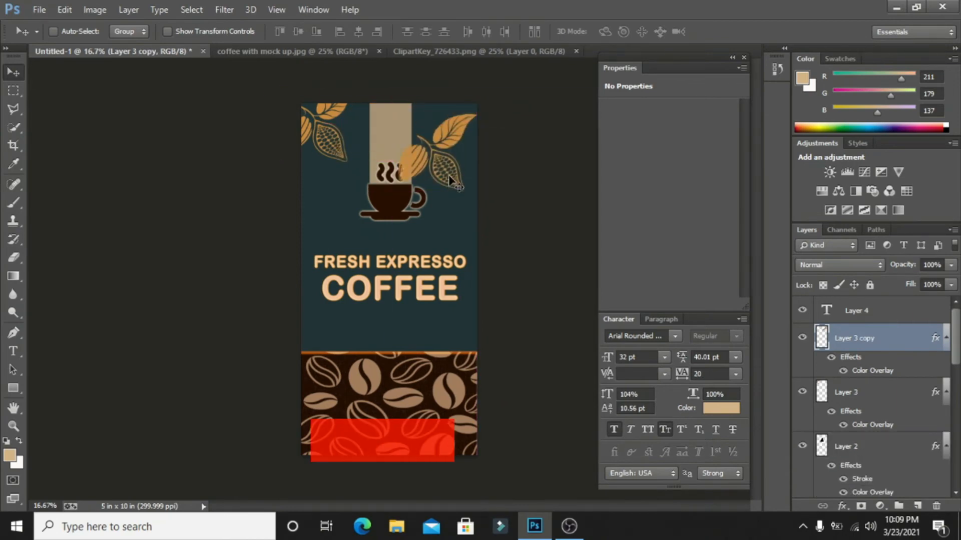
Rotate the leaf copy to about 86°, scale it to about 105% and fit it into the label's upper-right corner.
key("ctrl+t")
left_click_drag(512, 110, 482, 100)
left_click_drag(435, 157, 454, 141)
left_click_drag(426, 181, 447, 153)
left_click_drag(515, 168, 509, 170)
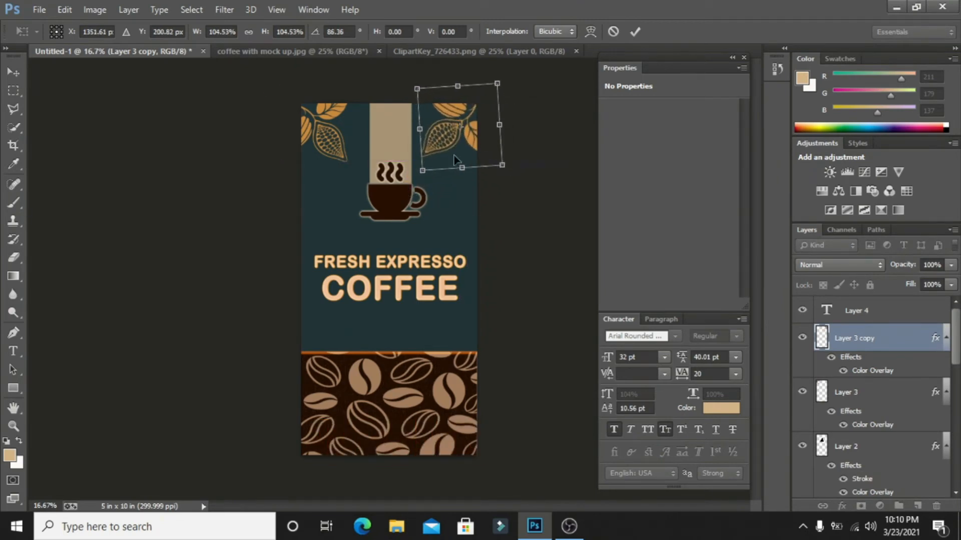
key("Return")
Fine-tune the placement and transform of the leaf copy so it mirrors the artwork in the opposite corner.
left_click_drag(449, 138, 447, 144)
left_click_drag(335, 148, 341, 140)
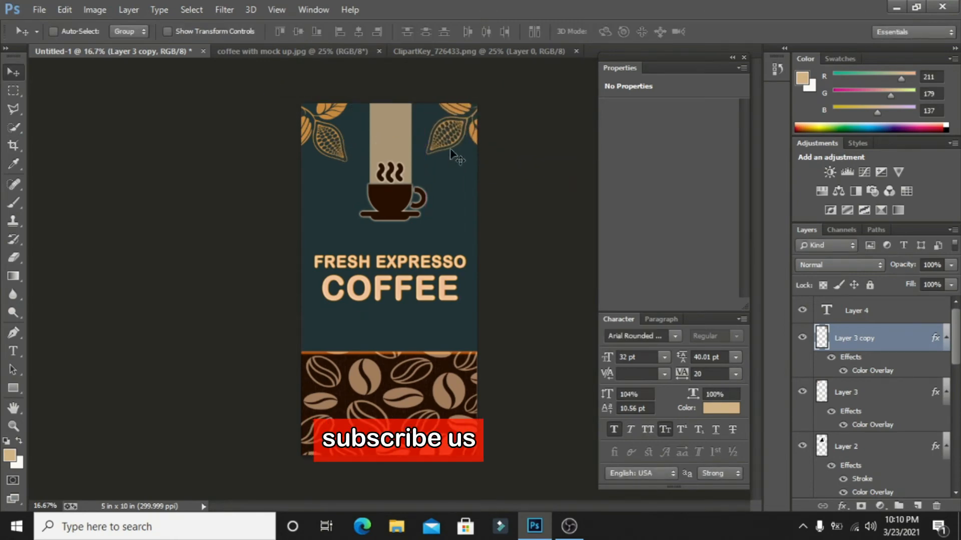
left_click_drag(447, 138, 427, 151)
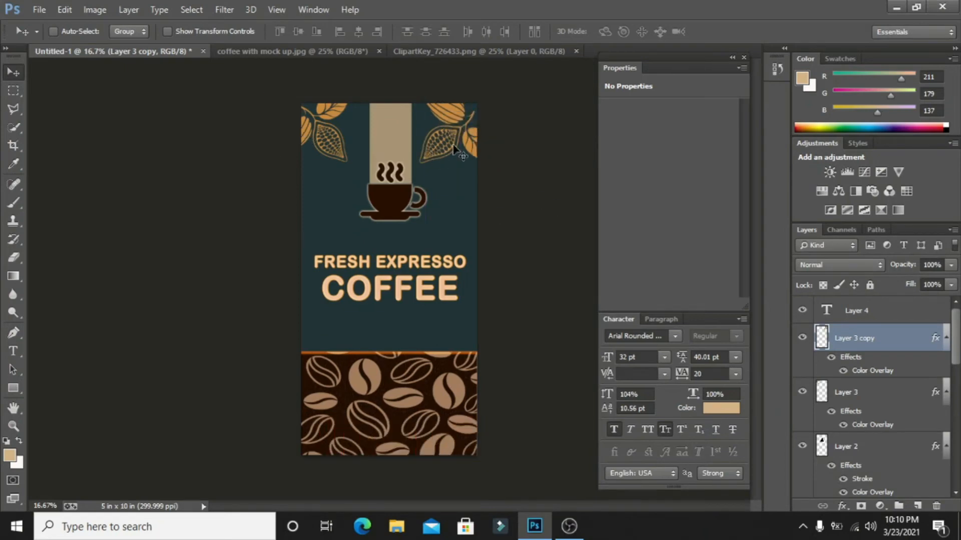
key("ctrl+t")
left_click_drag(450, 157, 455, 160)
key("Return")
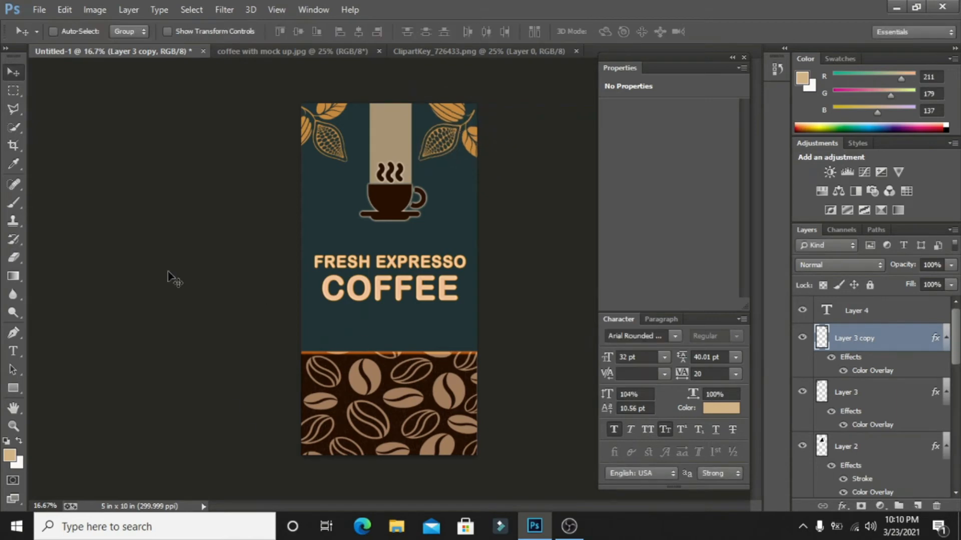
Open 159-coffee-beans-pouch-mockup.psd from the 159-coffee-pouch-mockup-free.zip archive in the photoshop mock up folder, using its embedded color profile.
left_click(398, 530)
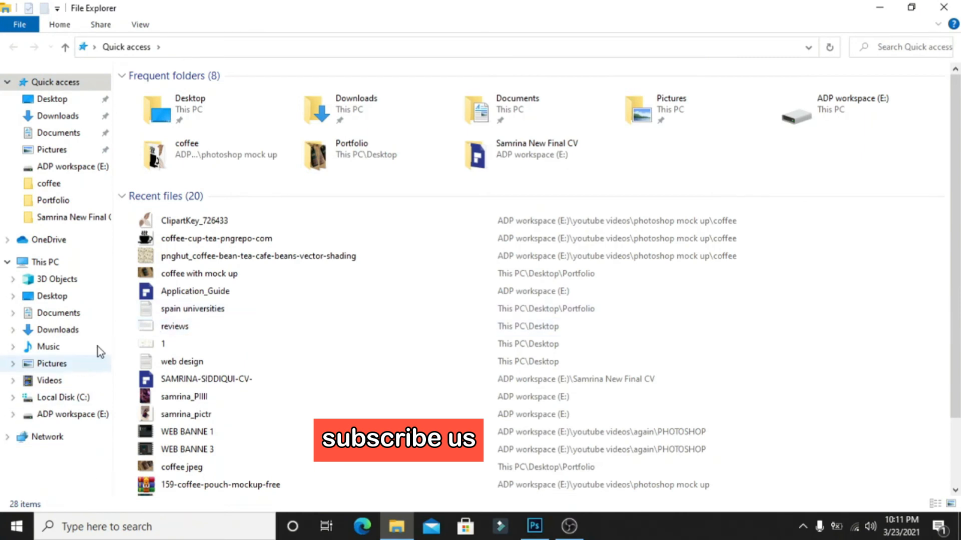
double_click(230, 162)
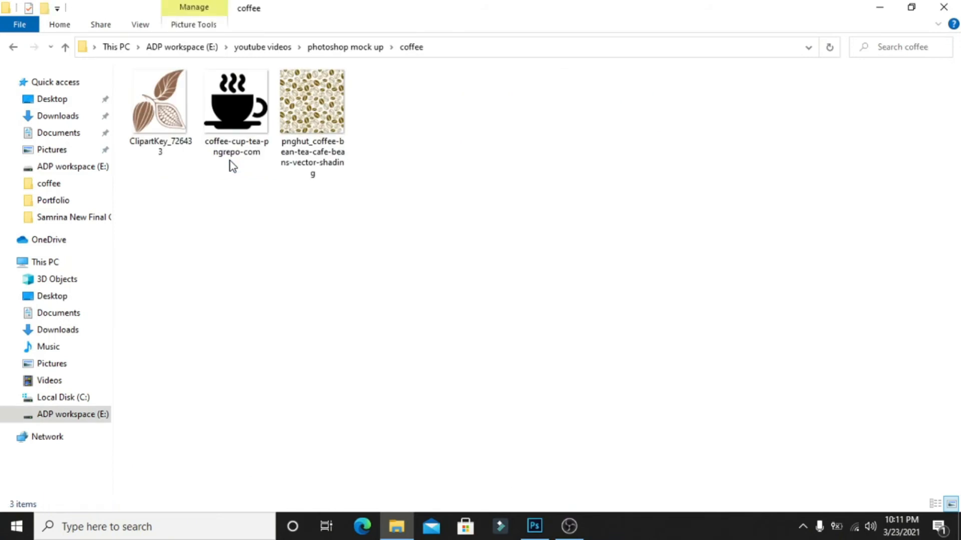
left_click(325, 47)
left_click(235, 135)
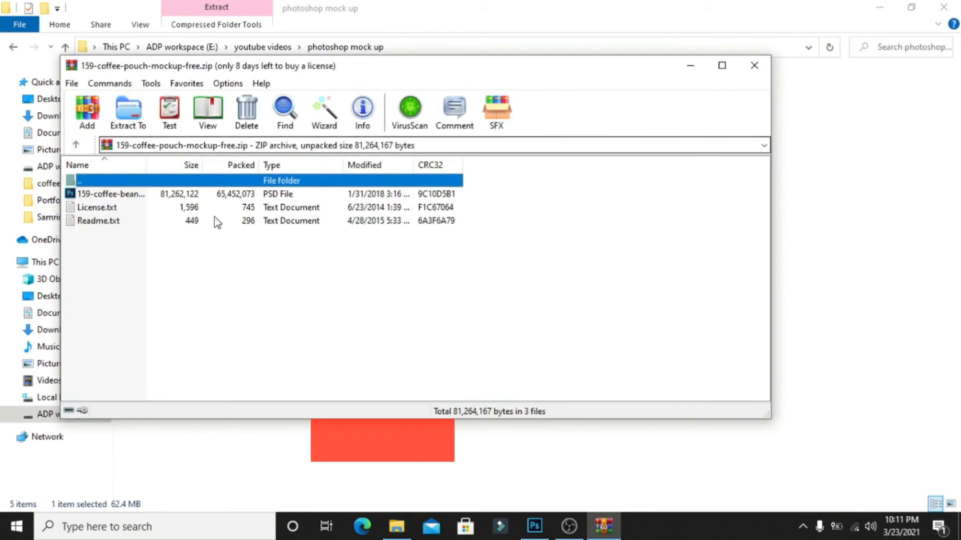
double_click(217, 196)
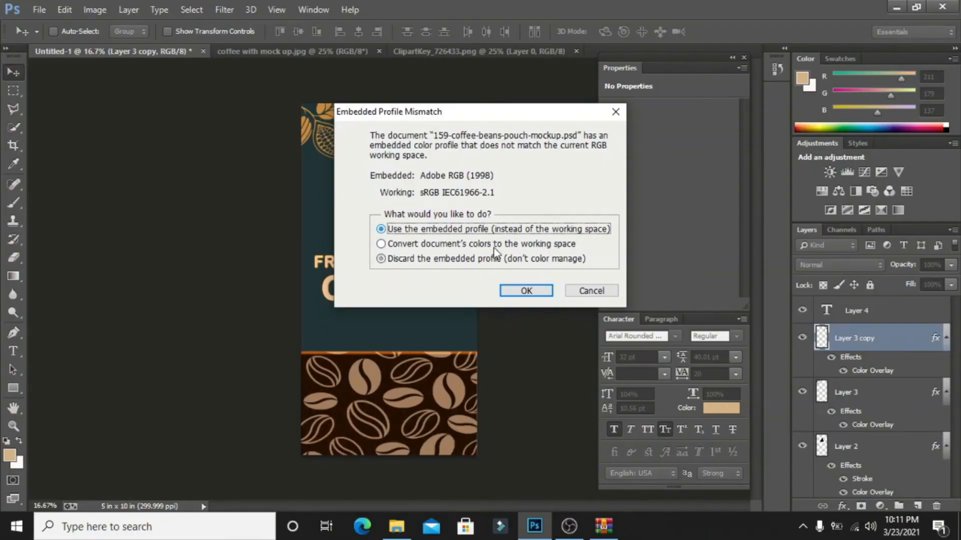
left_click(523, 290)
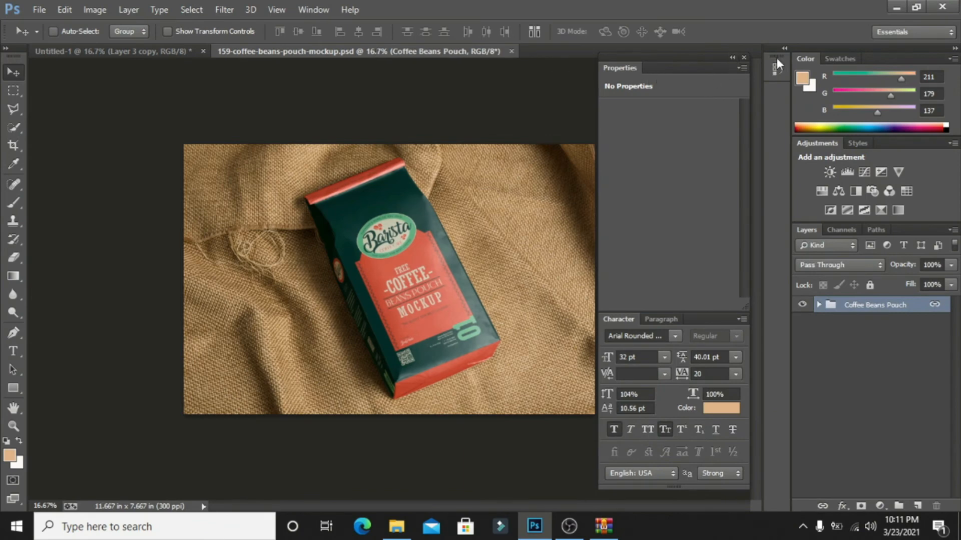
Collapse the floating properties and open the pouch-front smart object, the lowest replaceable design layer in the Coffee Beans Pouch group.
left_click(744, 58)
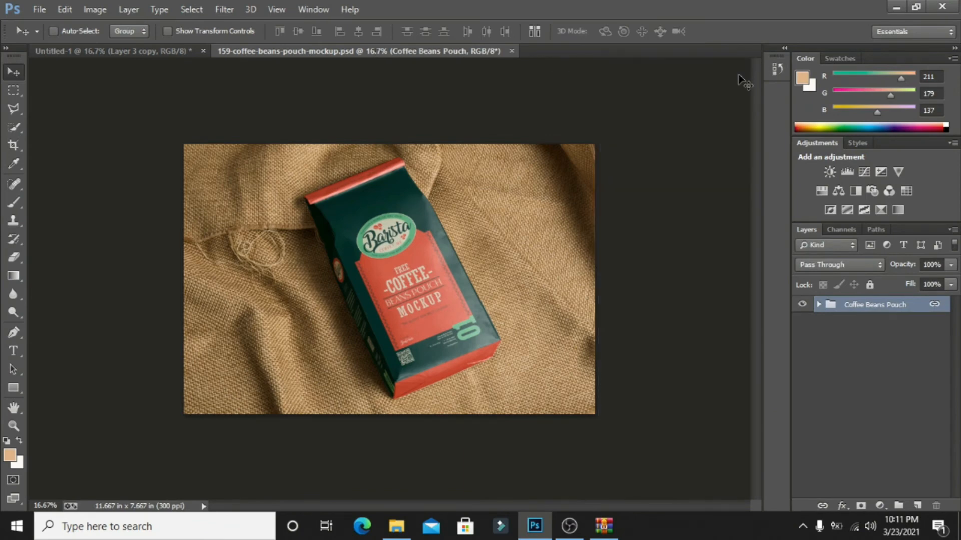
left_click(819, 305)
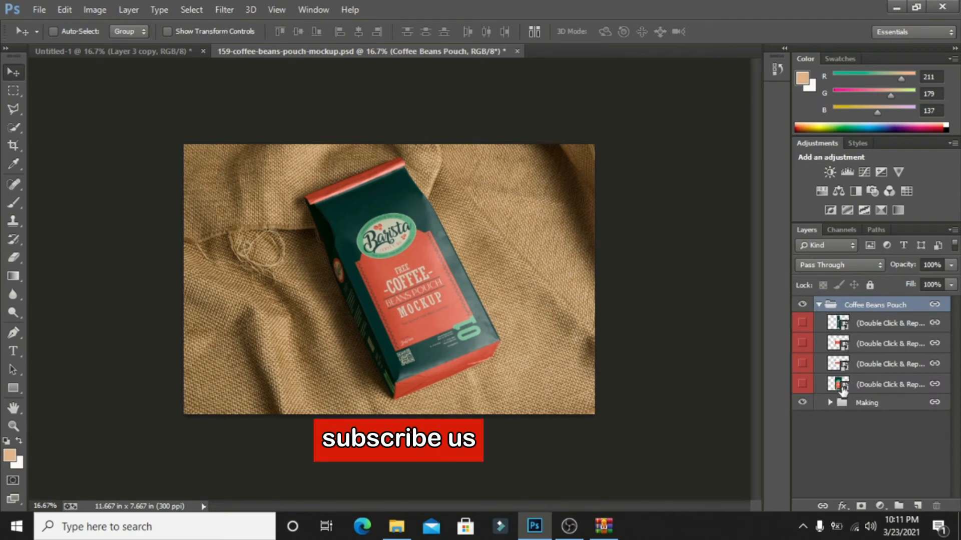
left_click(874, 385)
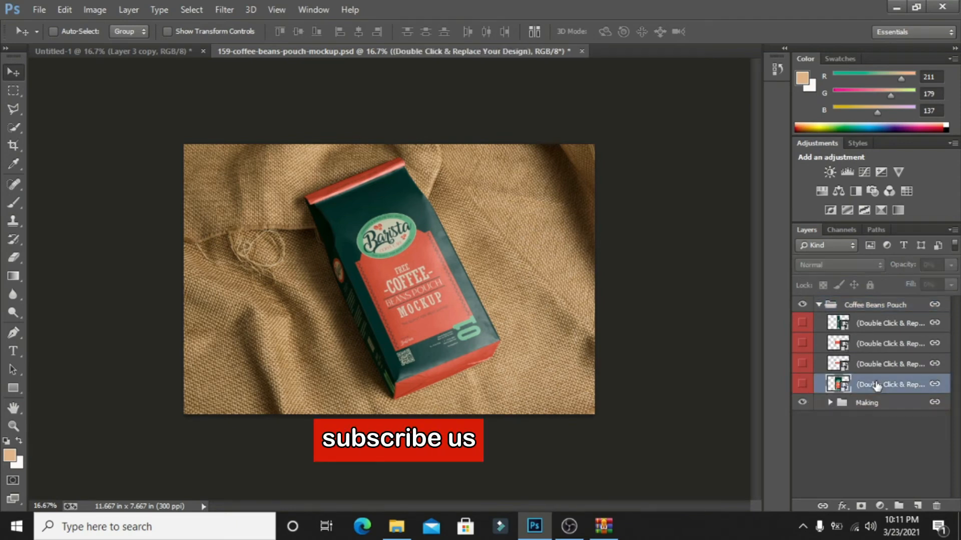
double_click(844, 387)
left_click(490, 235)
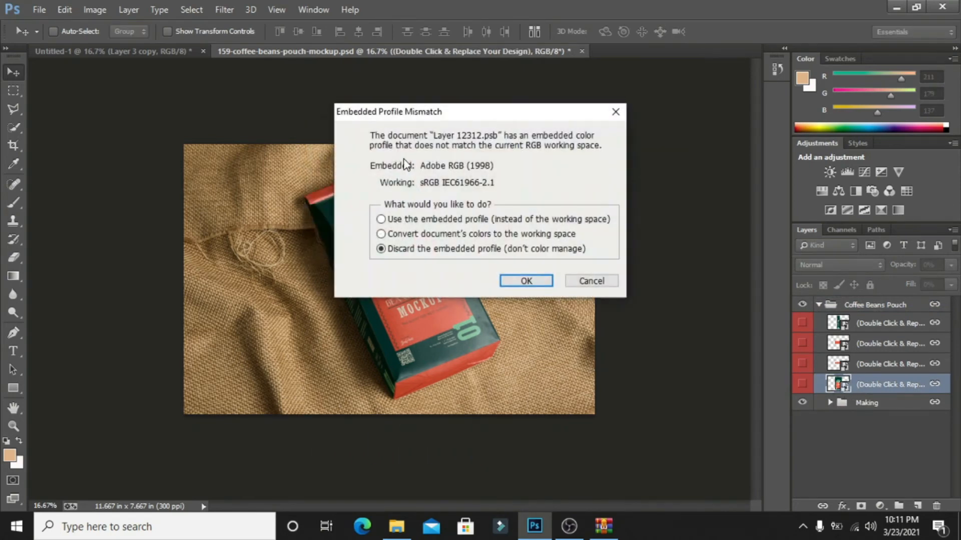
left_click(523, 280)
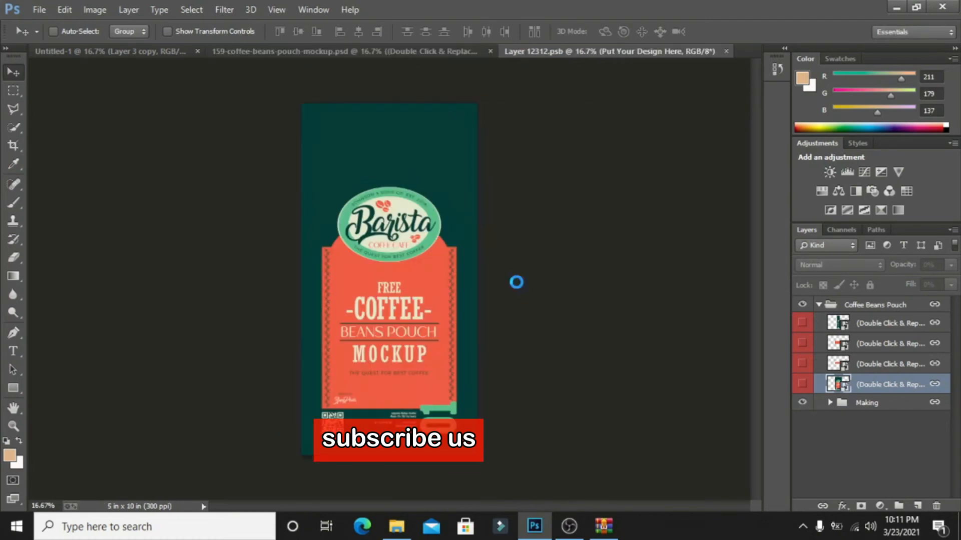
Merge all layers of the Untitled-1 label design from Layer 4 down to Rectangle 1.
left_click(86, 52)
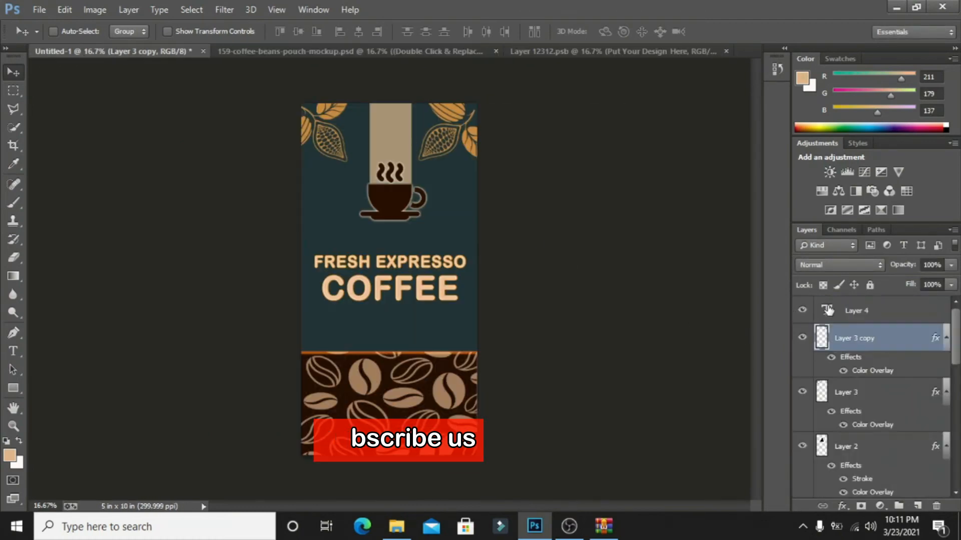
left_click(871, 309)
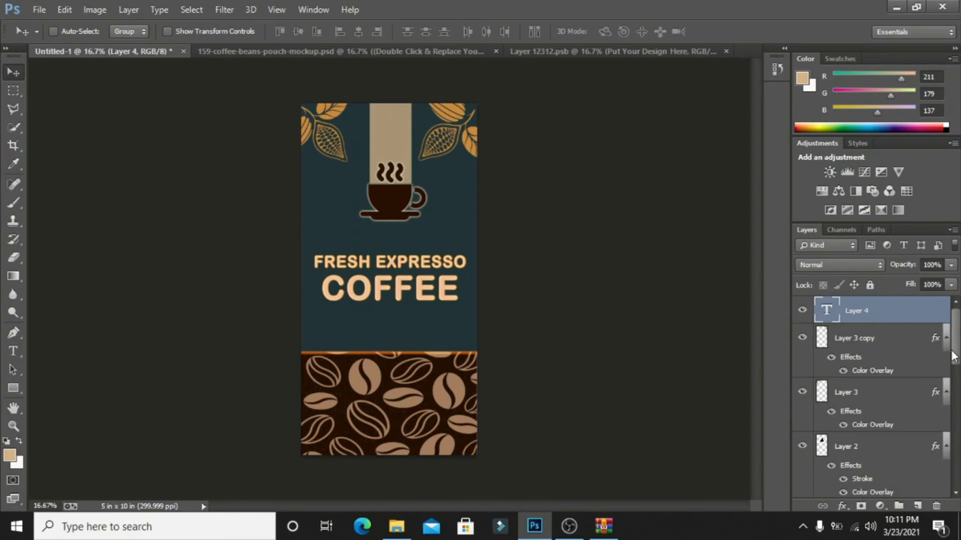
left_click_drag(958, 351, 958, 475)
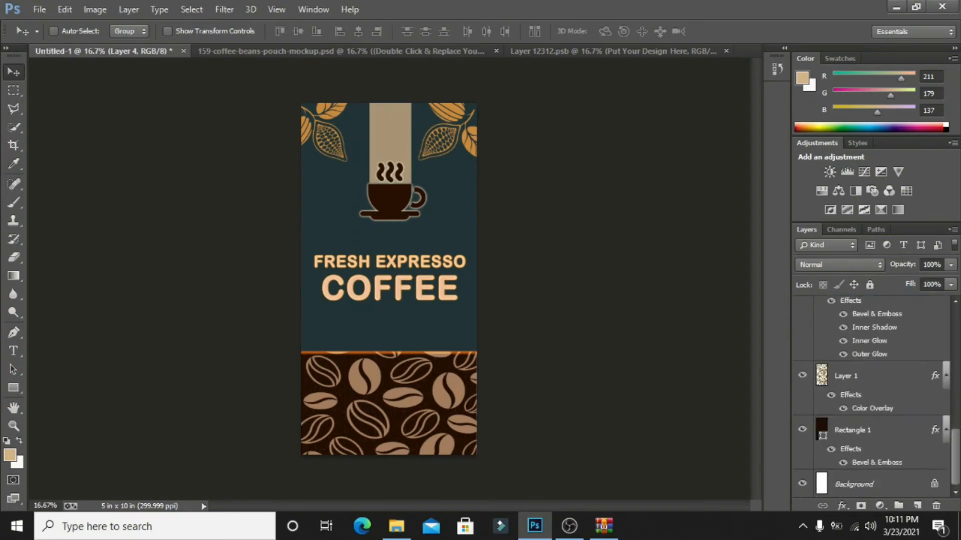
left_click(853, 431, "shift")
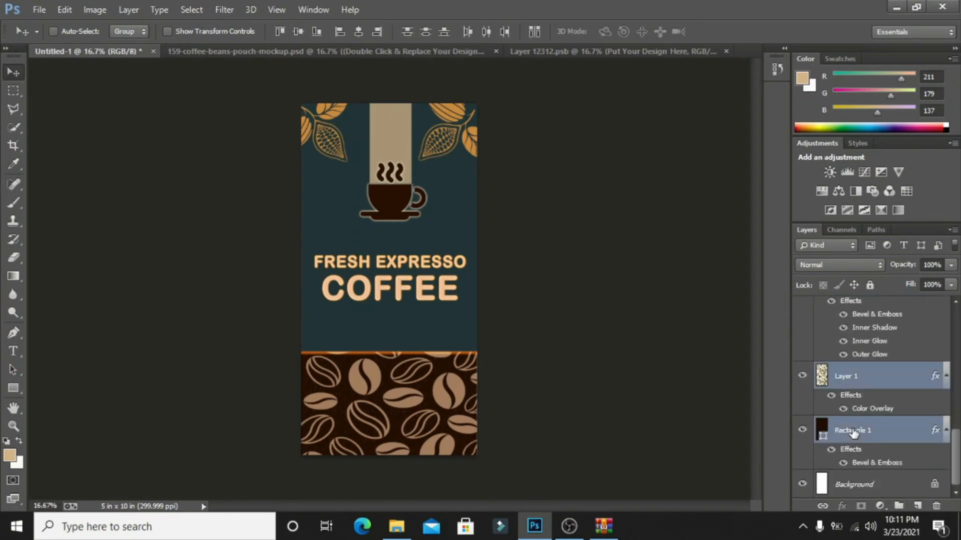
right_click(857, 376)
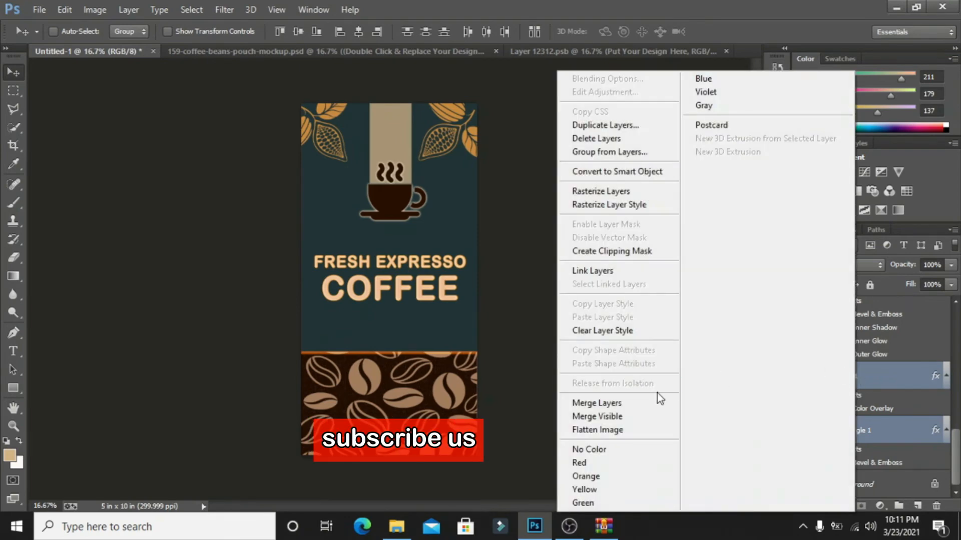
left_click(639, 401)
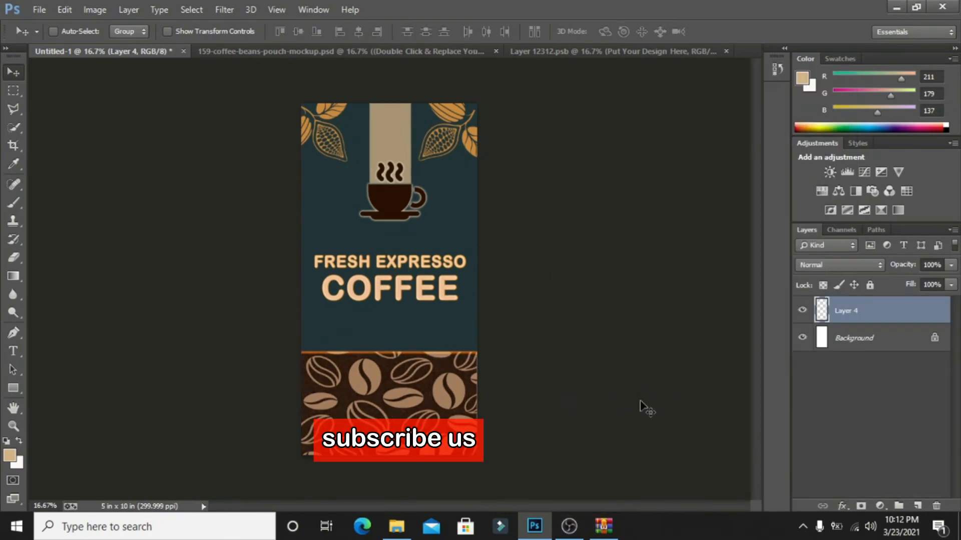
Merge the combined Layer 4 with the Background in Untitled-1.
left_click(907, 343, "shift")
right_click(905, 334)
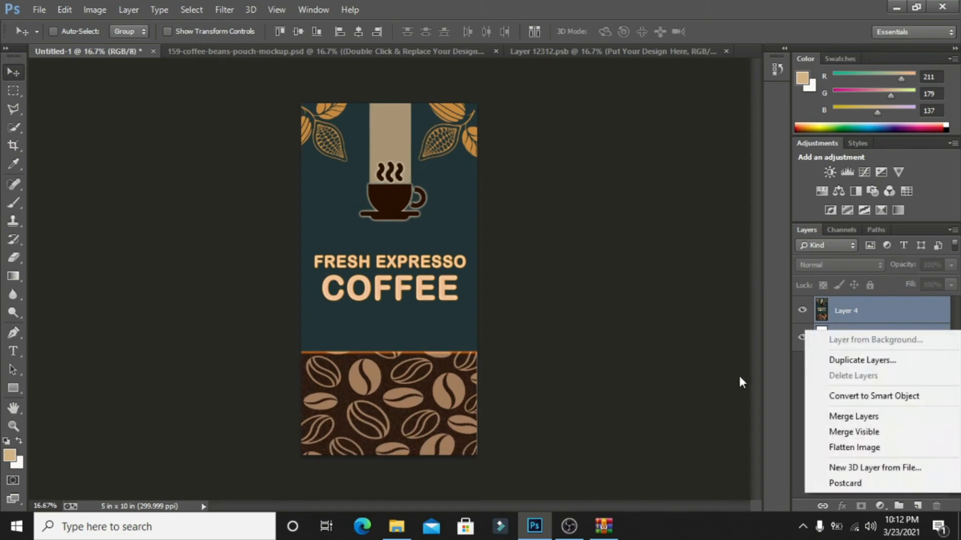
left_click(853, 415)
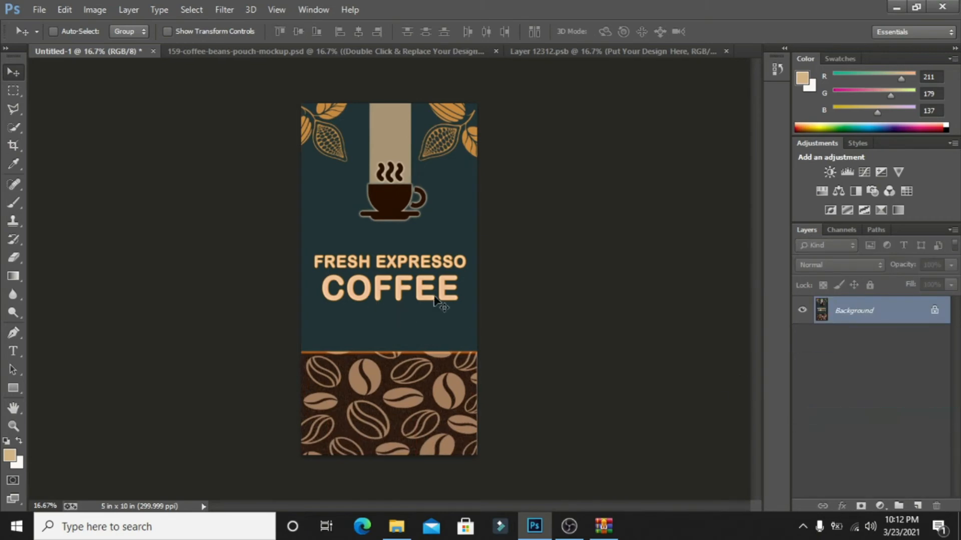
Copy the whole merged label into Layer 12312.psb above the placeholder design, and save and close that smart object.
key("ctrl+a")
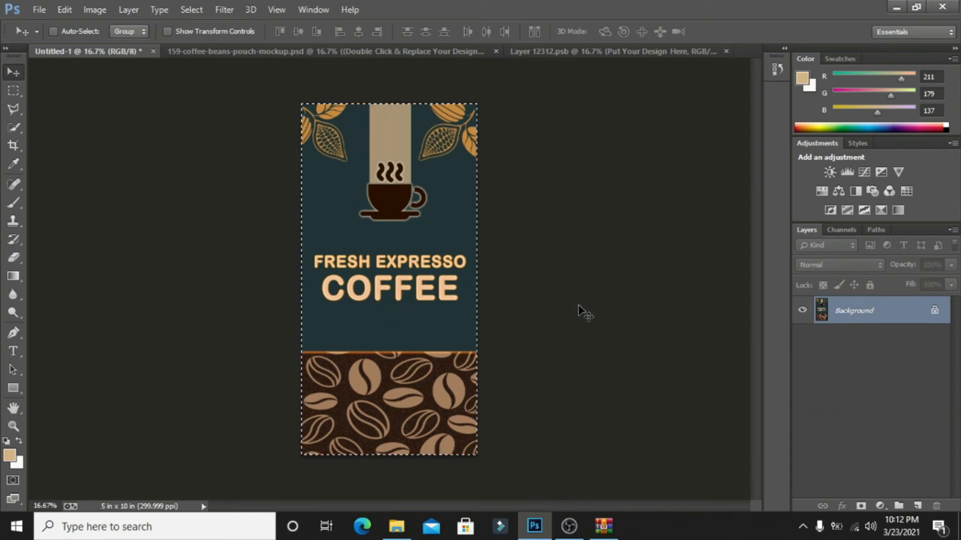
left_click(537, 51)
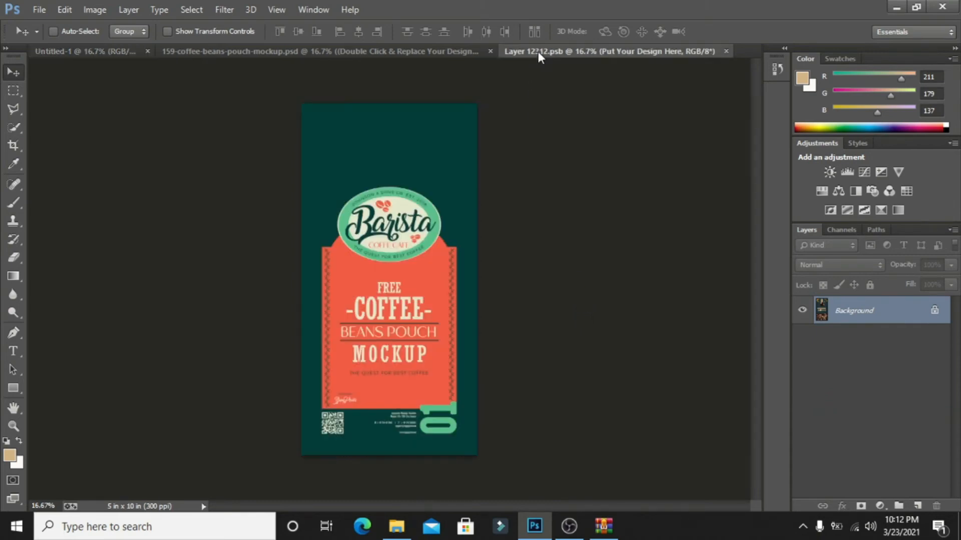
key("ctrl+v")
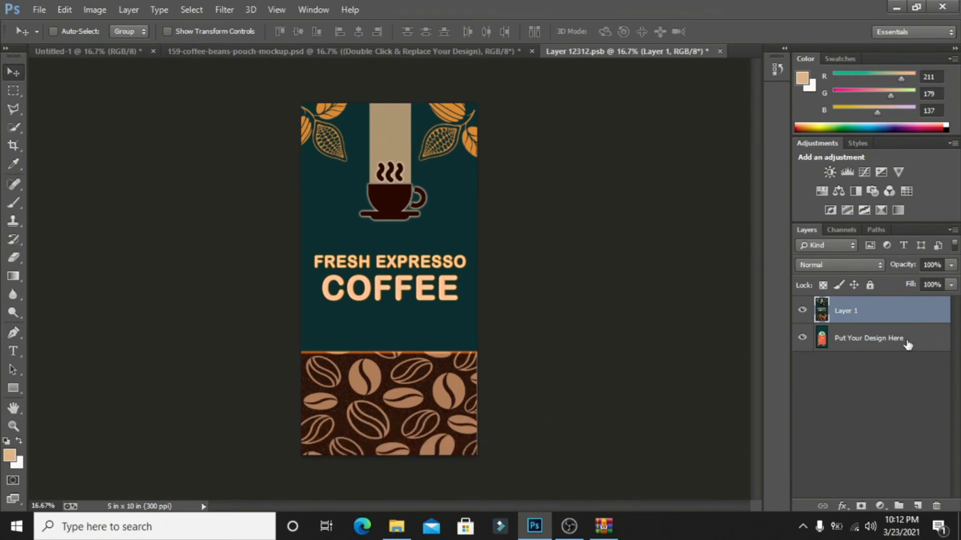
left_click(719, 51)
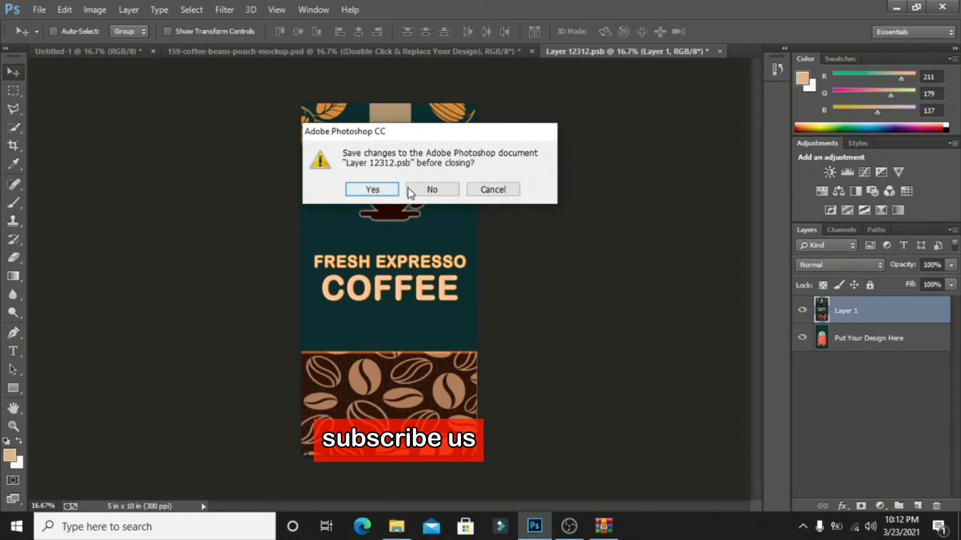
left_click(383, 191)
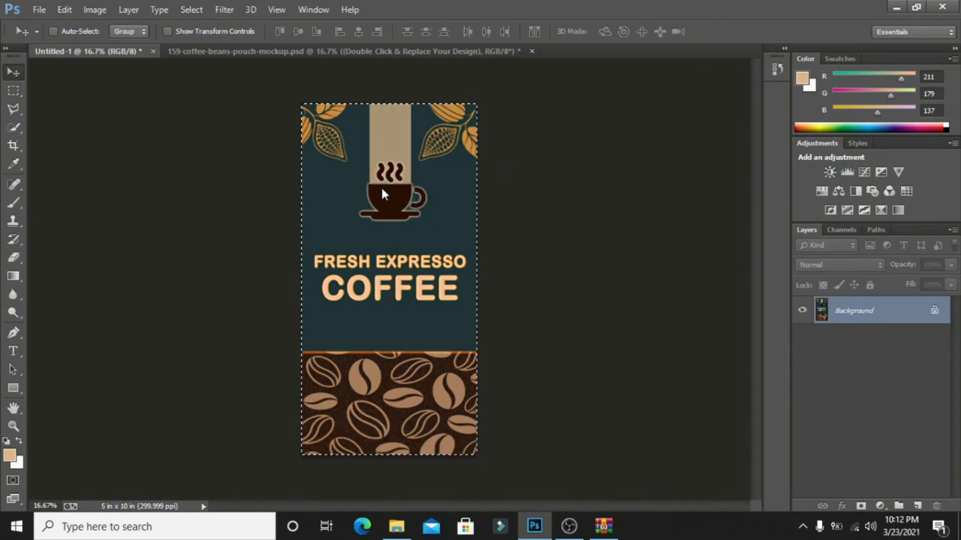
Open the smart object just above the pouch-front layer in the pouch mockup, using its embedded color profile.
left_click(246, 51)
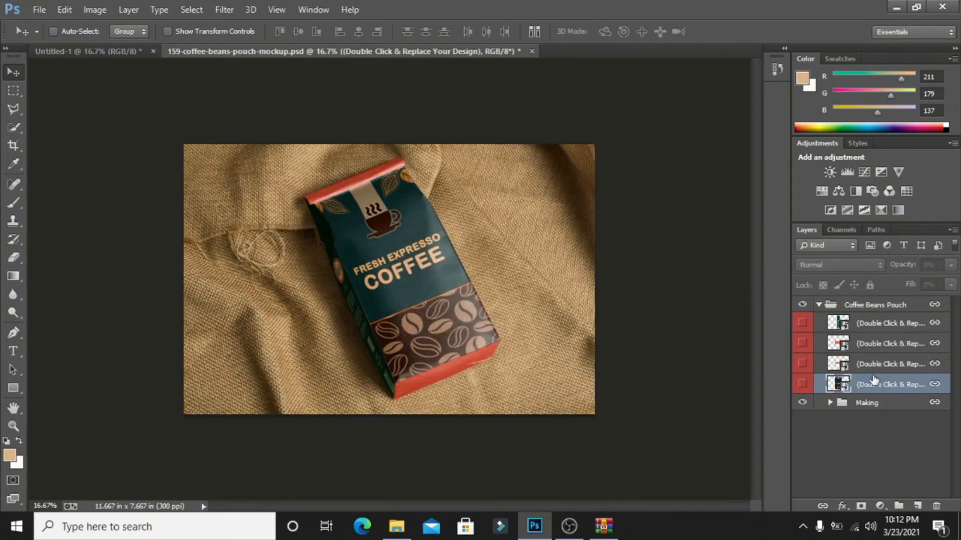
left_click(846, 367)
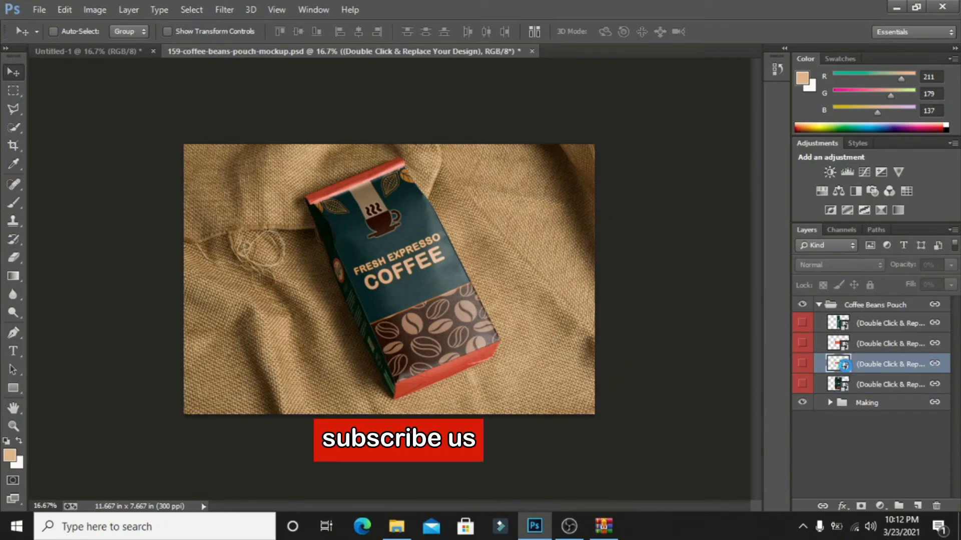
left_click(483, 226)
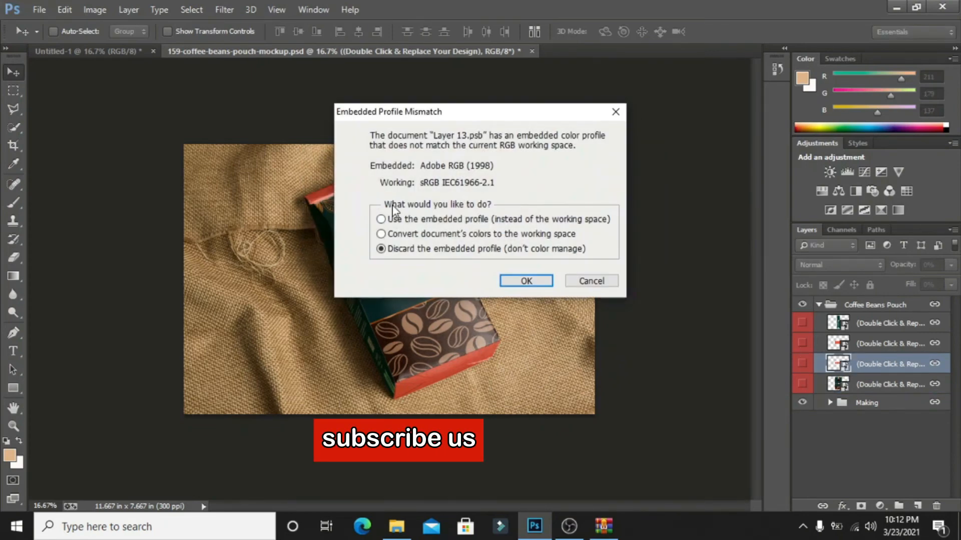
left_click(407, 221)
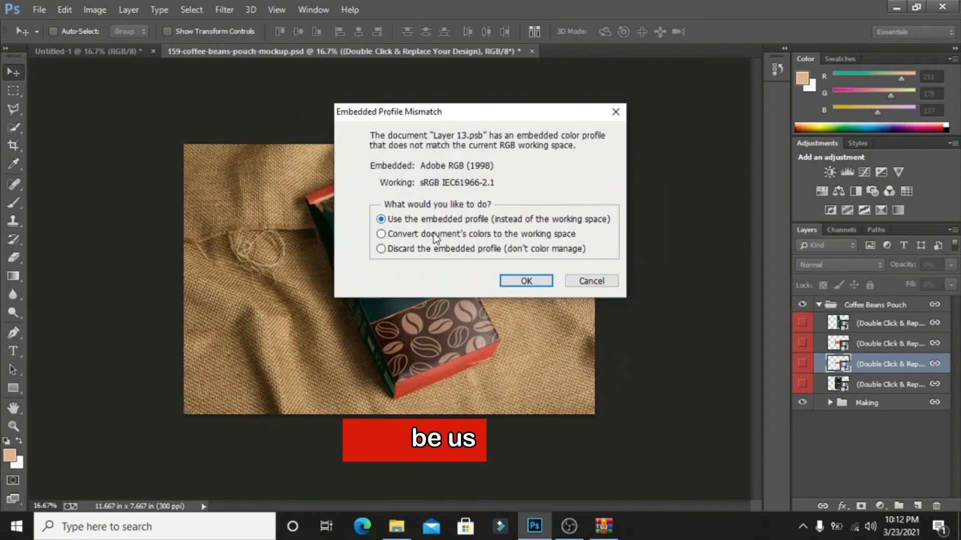
left_click(531, 281)
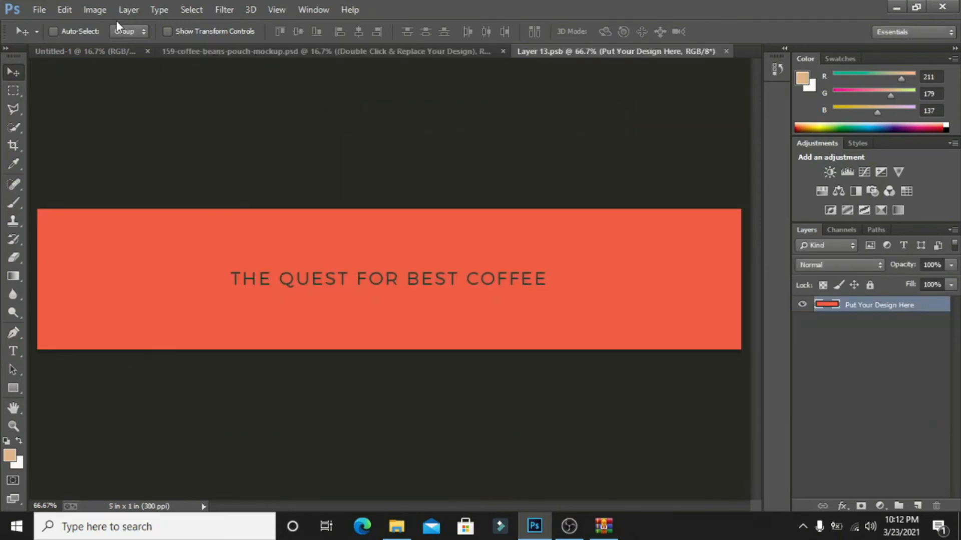
Sample the dark teal of the pouch front in the mockup as the foreground color (R 35, G 48, B 49).
left_click(174, 52)
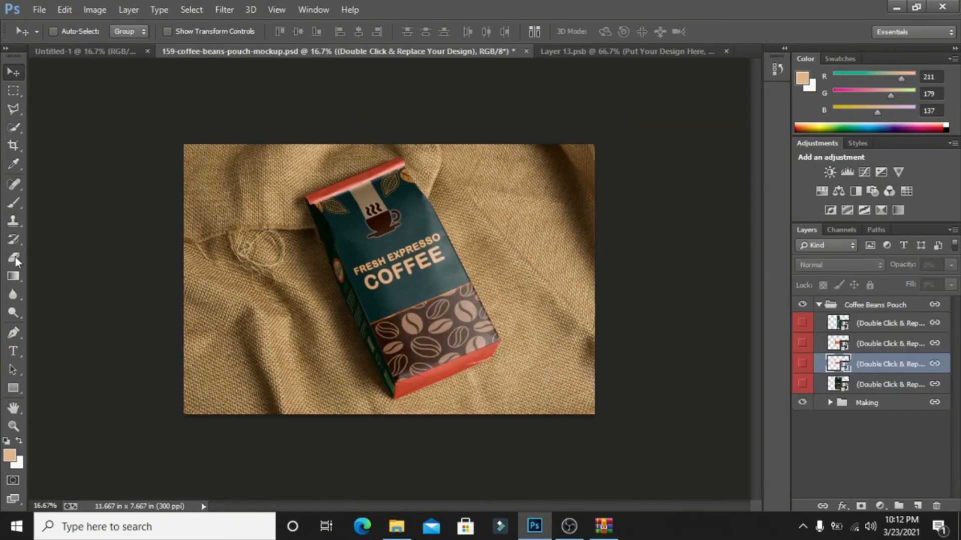
left_click(13, 164)
left_click(353, 235)
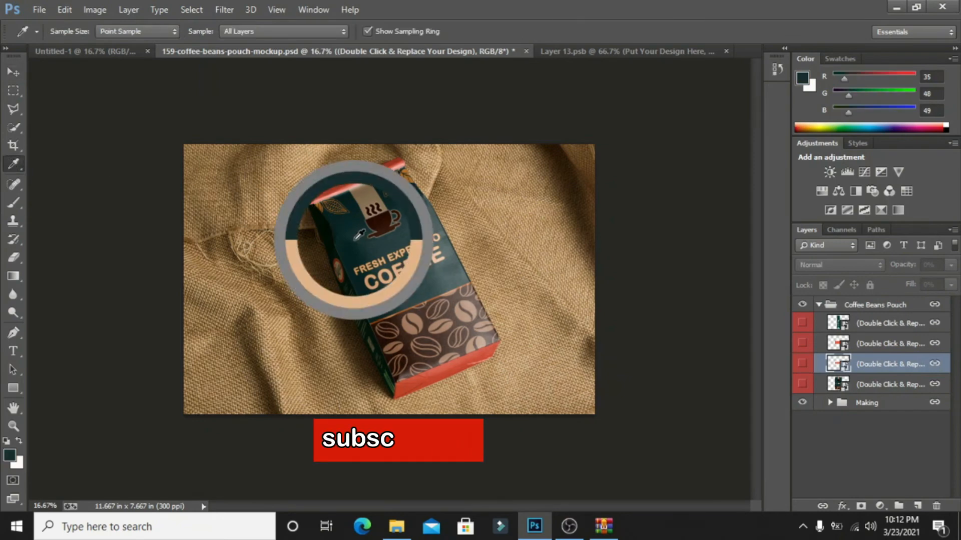
Fill the placeholder design in Layer 13.psb with the dark teal foreground color, and save and close the smart object.
left_click(566, 52)
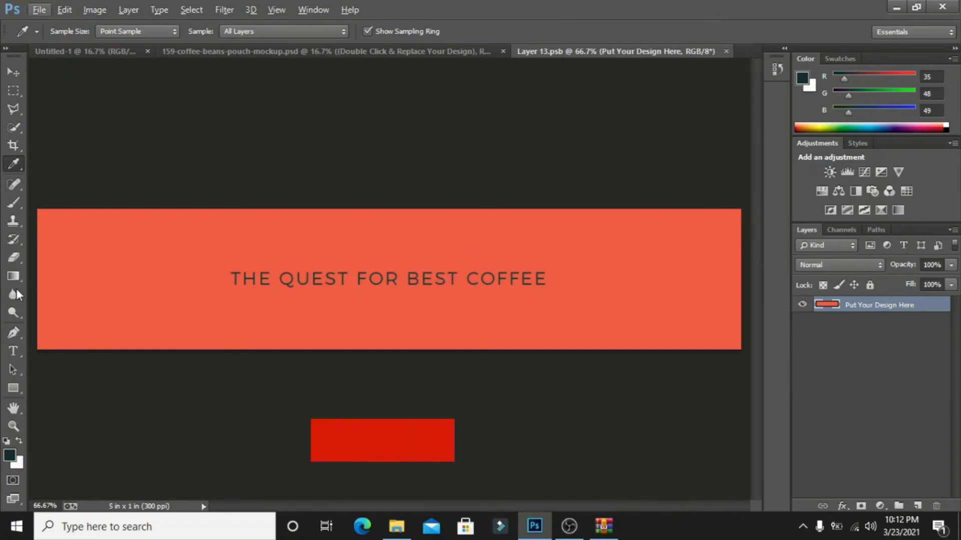
left_click(13, 353)
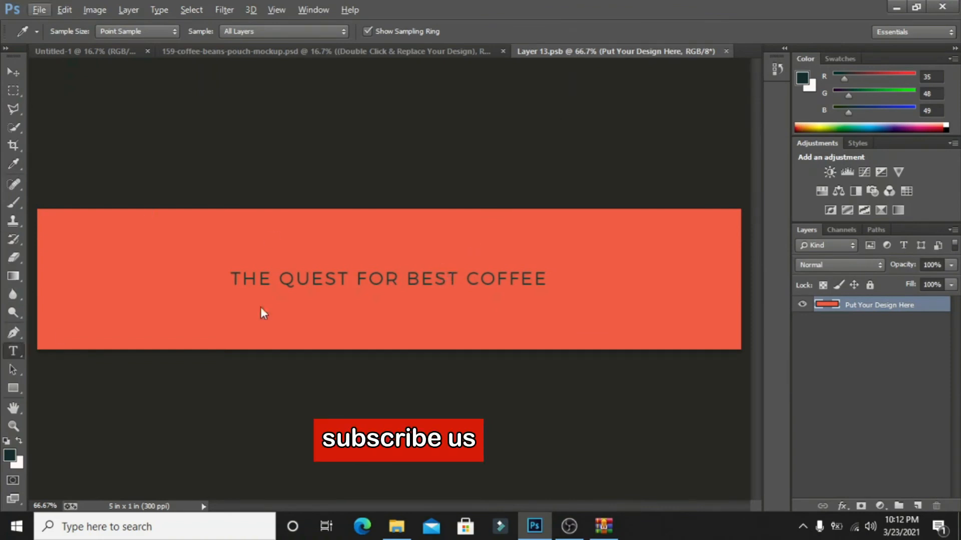
left_click(472, 277)
left_click_drag(897, 308, 936, 506)
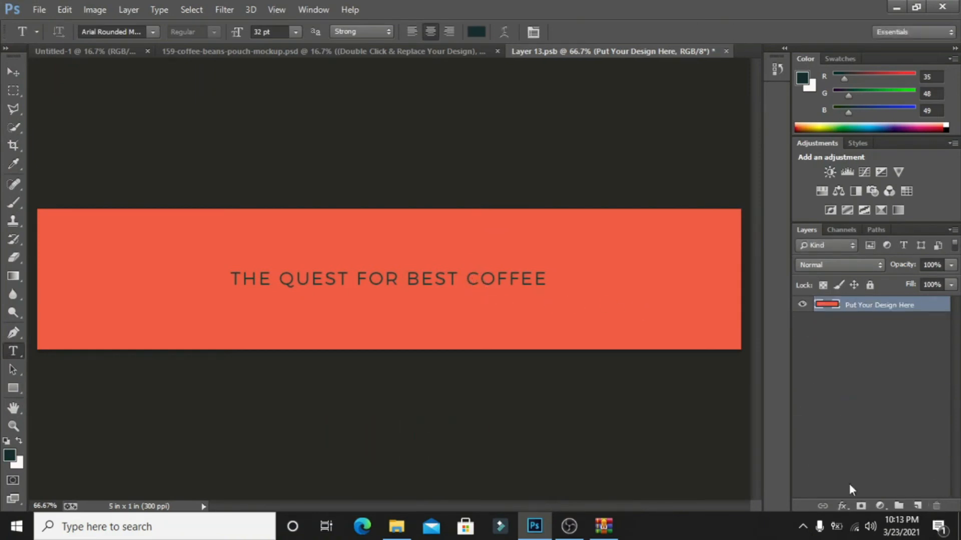
key("alt+BackSpace")
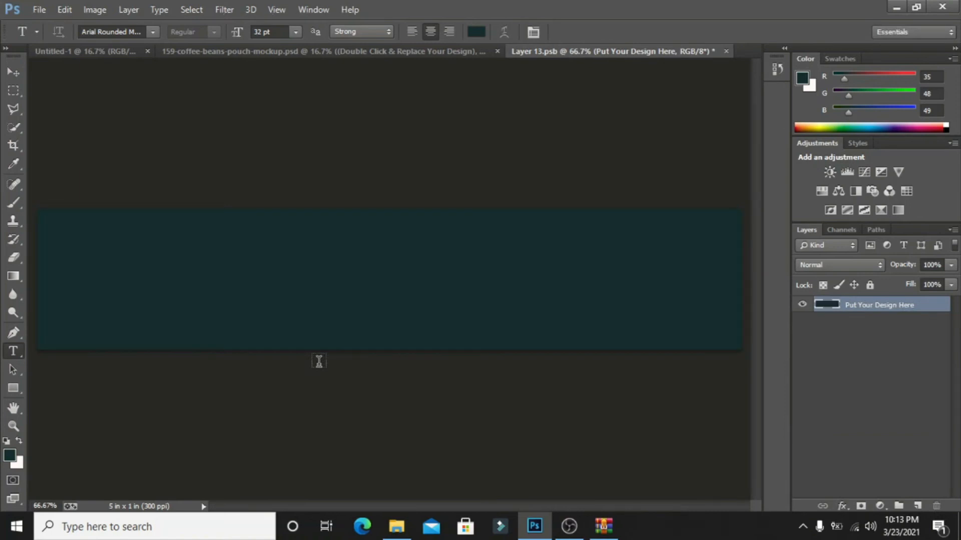
left_click(726, 51)
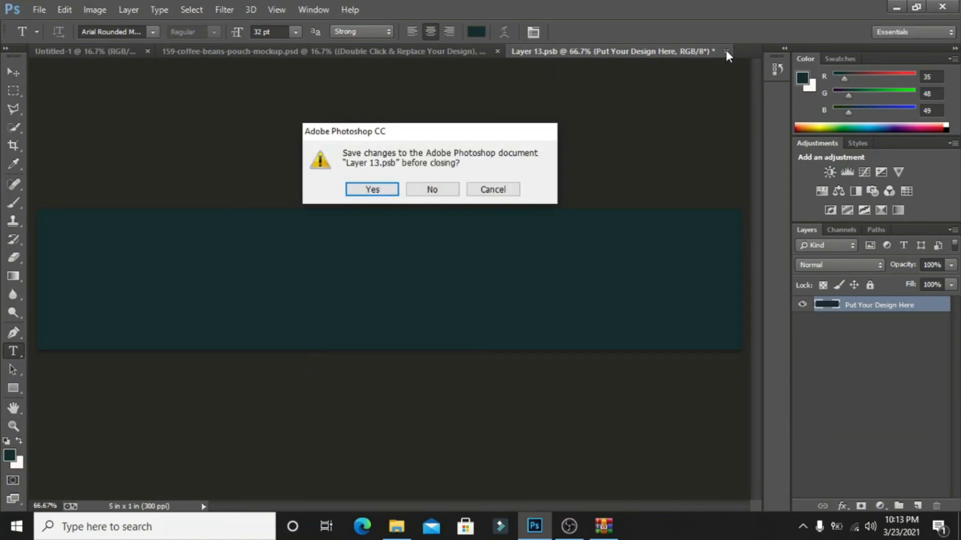
left_click(373, 189)
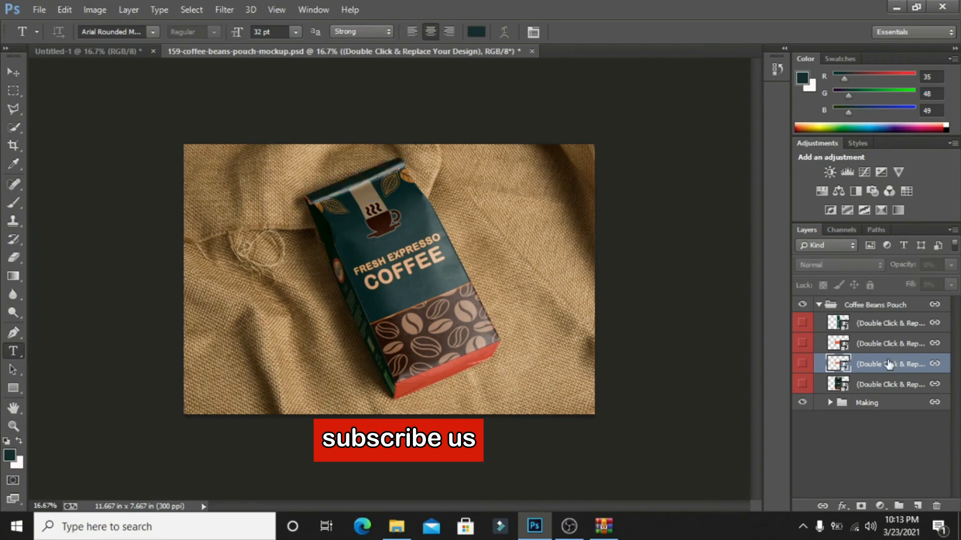
Open the second smart object in the pouch group (Layer 1211.psb) with its embedded profile, fill it with dark teal, and save and close it.
double_click(843, 345)
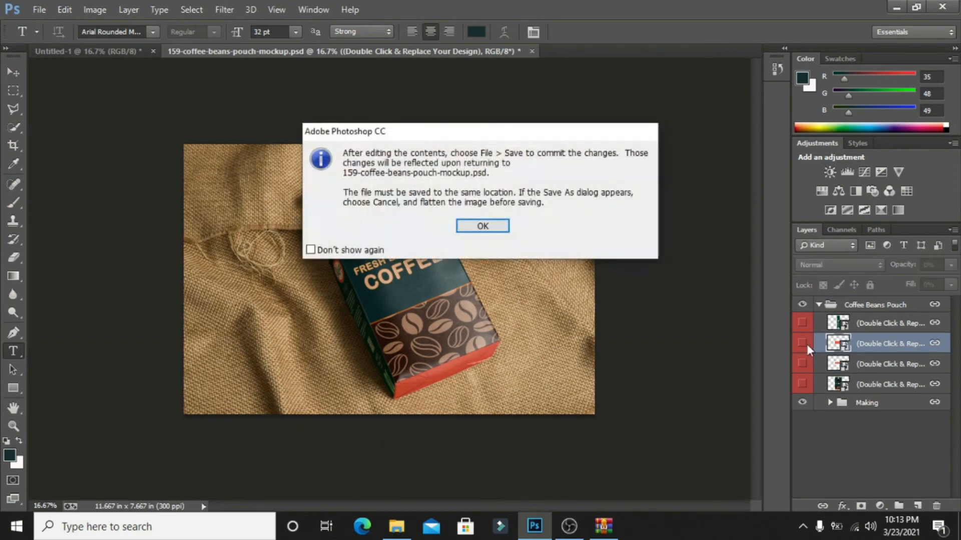
left_click(483, 228)
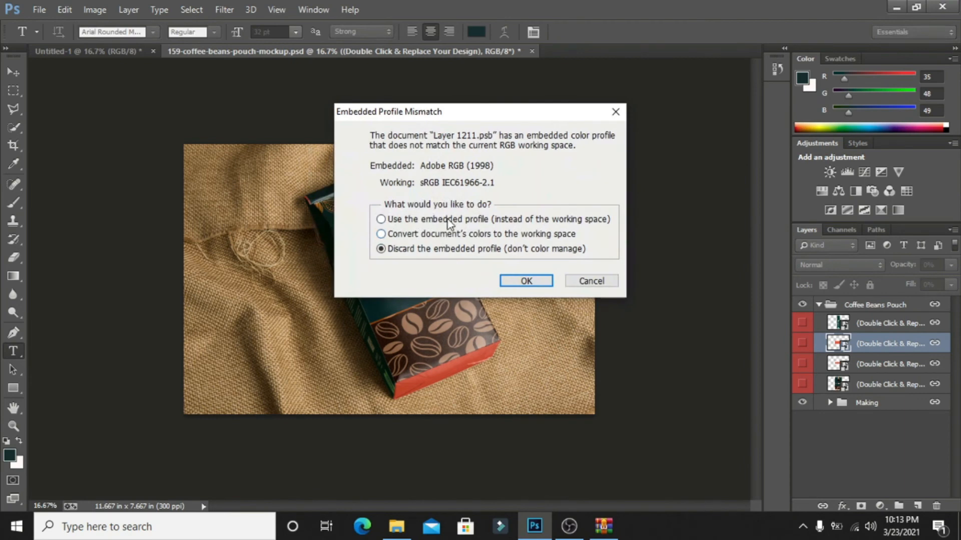
left_click(479, 221)
left_click(523, 277)
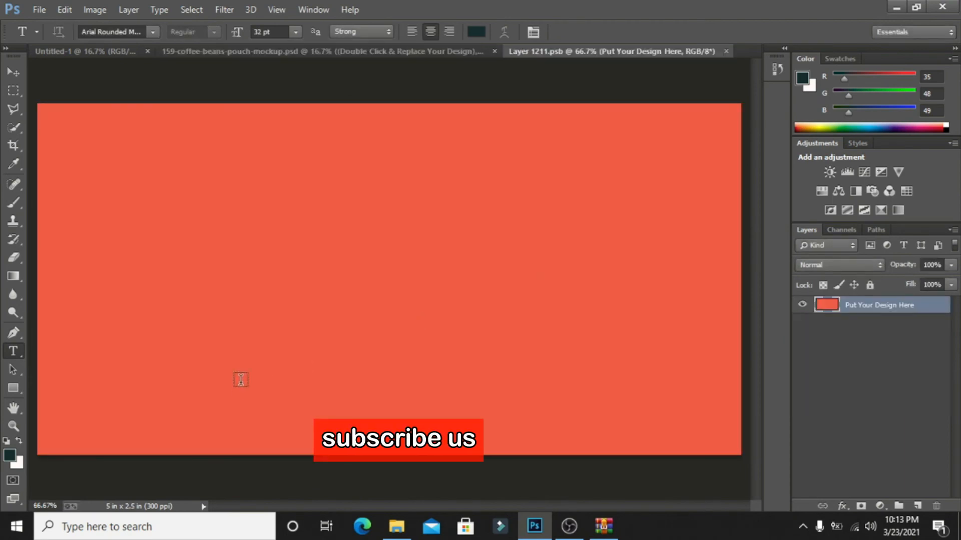
key("alt+BackSpace")
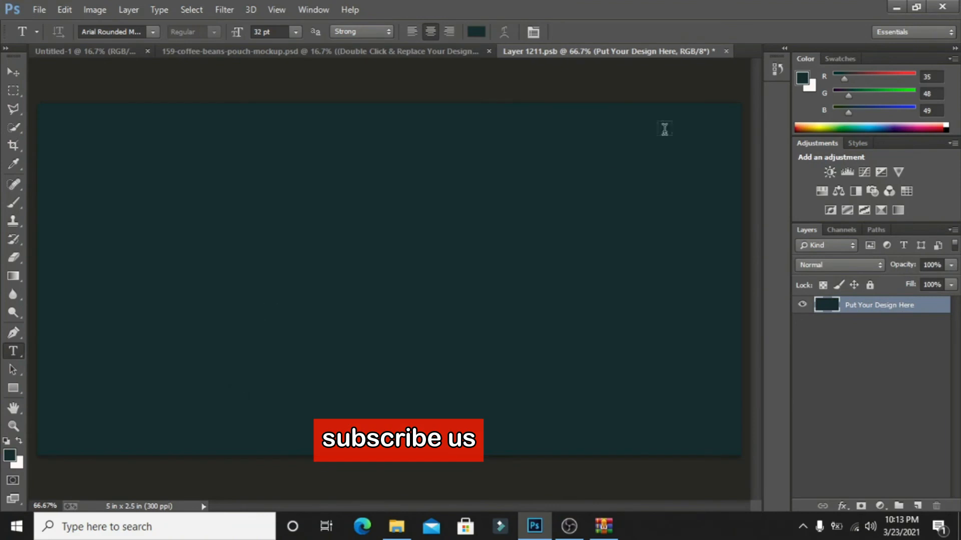
left_click(725, 50)
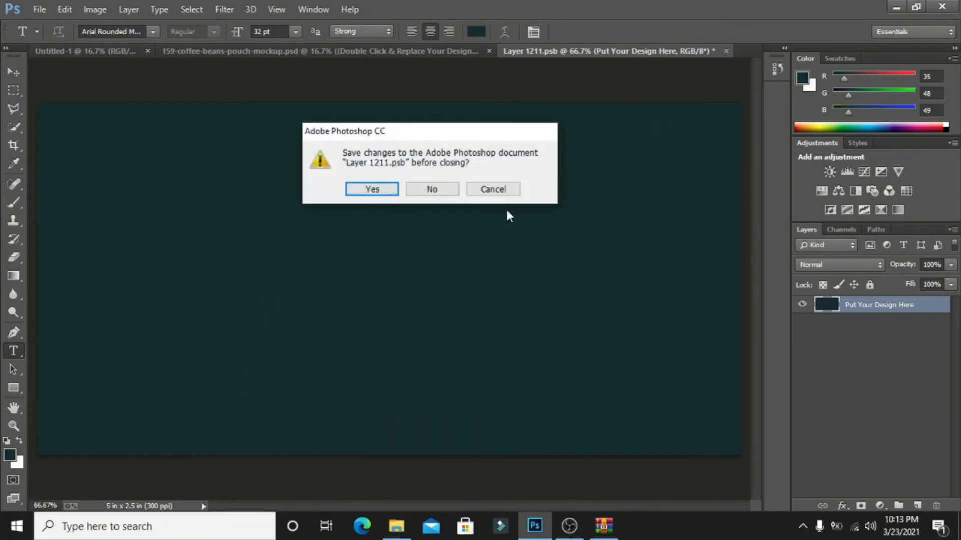
left_click(373, 190)
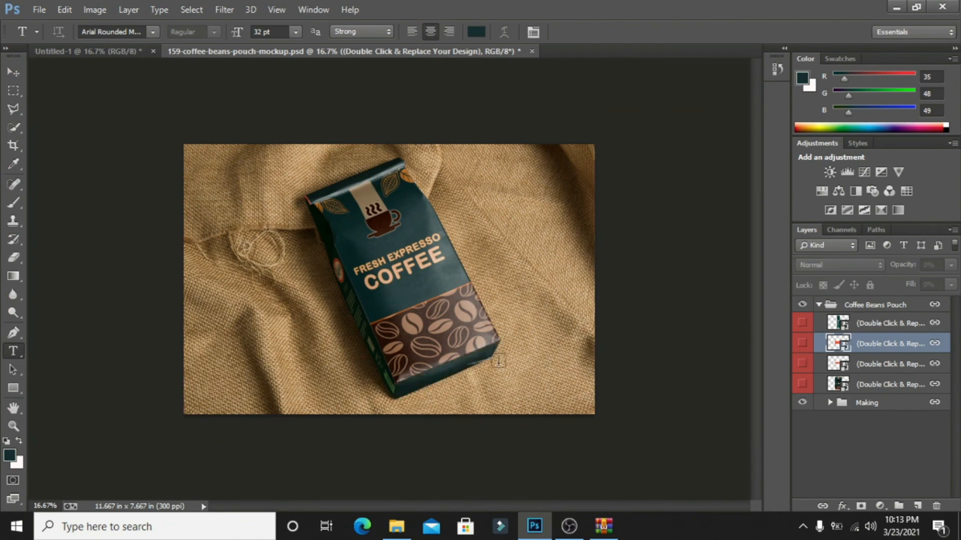
Open the topmost smart object (Layer 11.psb) with its embedded profile, fill the Barista side design with dark teal, and save and close it.
double_click(845, 325)
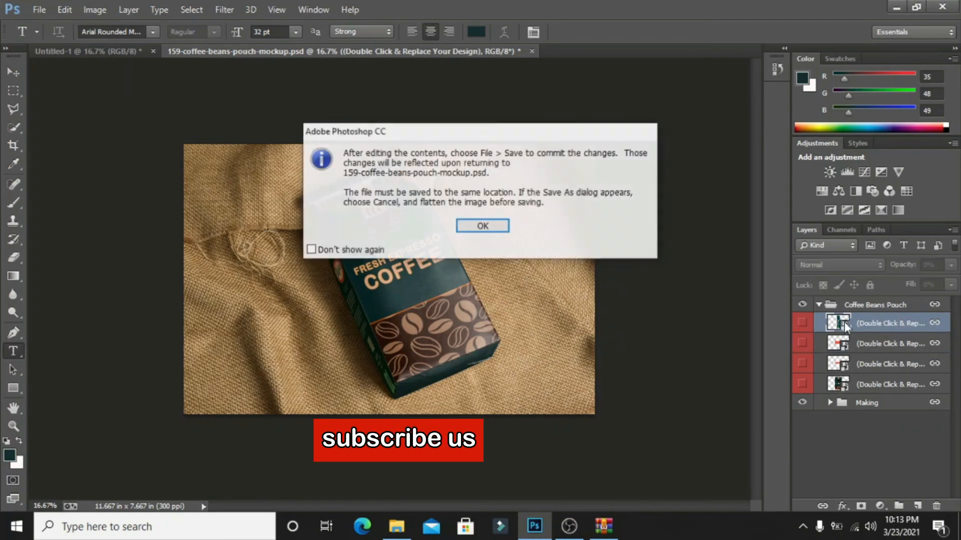
left_click(502, 232)
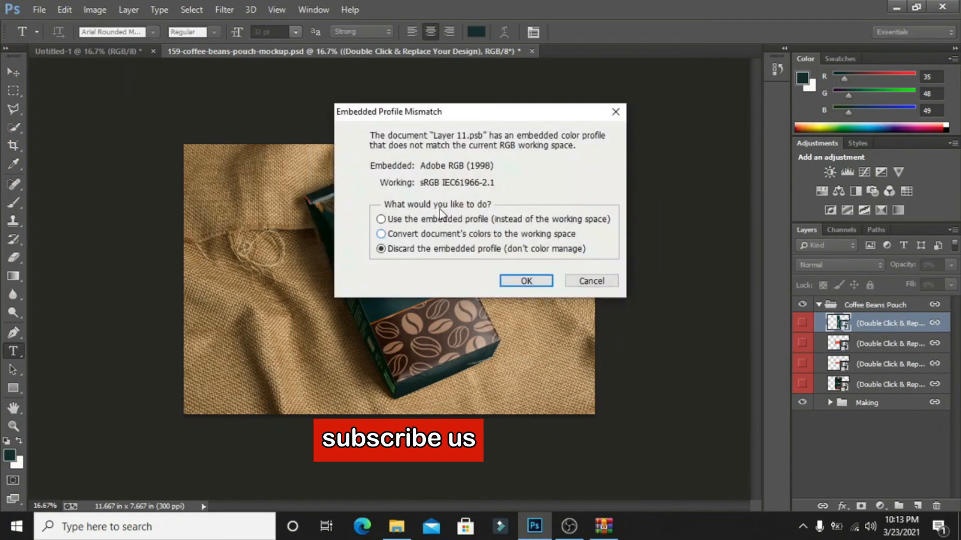
left_click(435, 219)
left_click(520, 279)
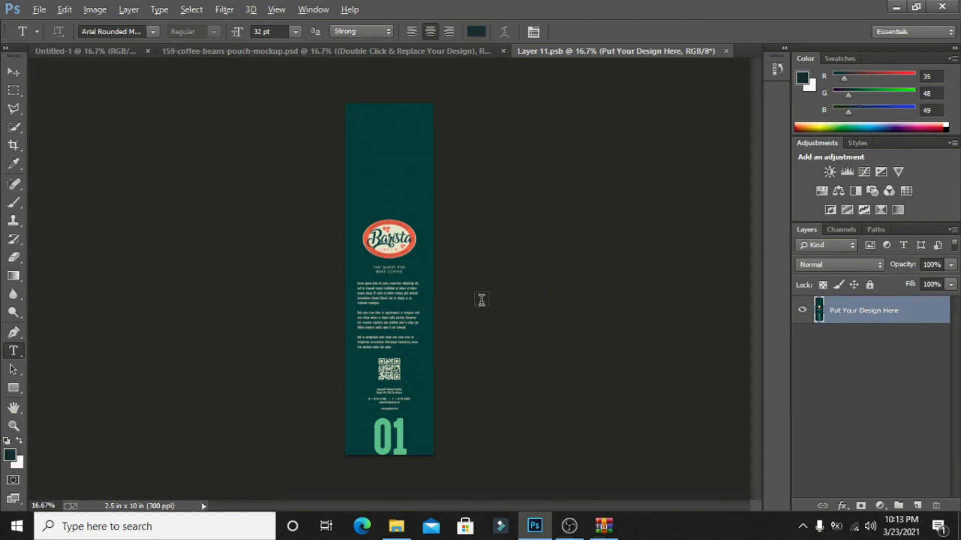
key("alt+BackSpace")
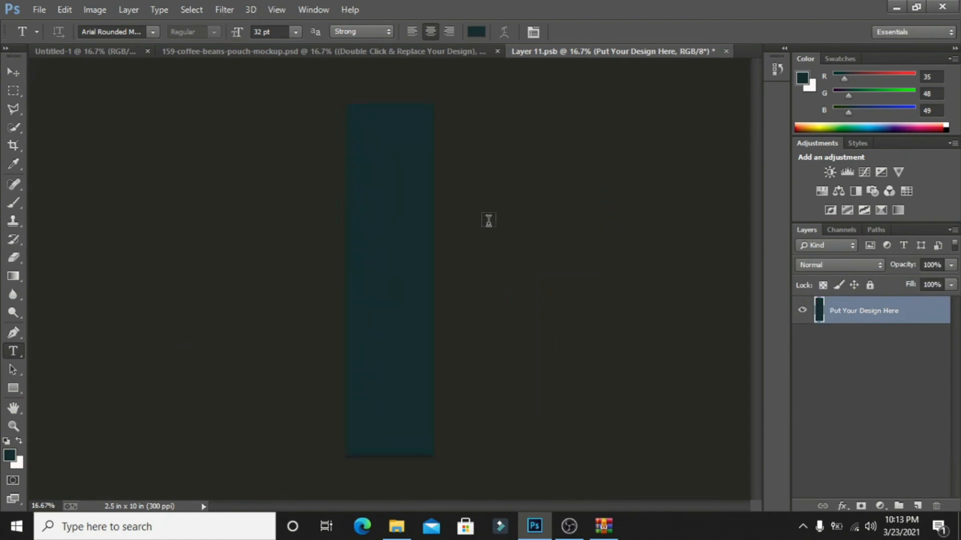
left_click(725, 52)
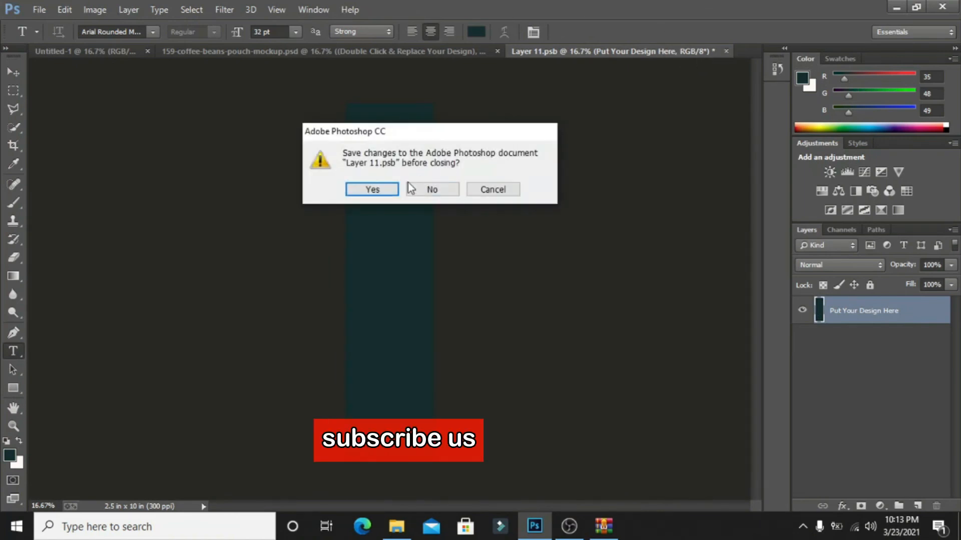
left_click(375, 190)
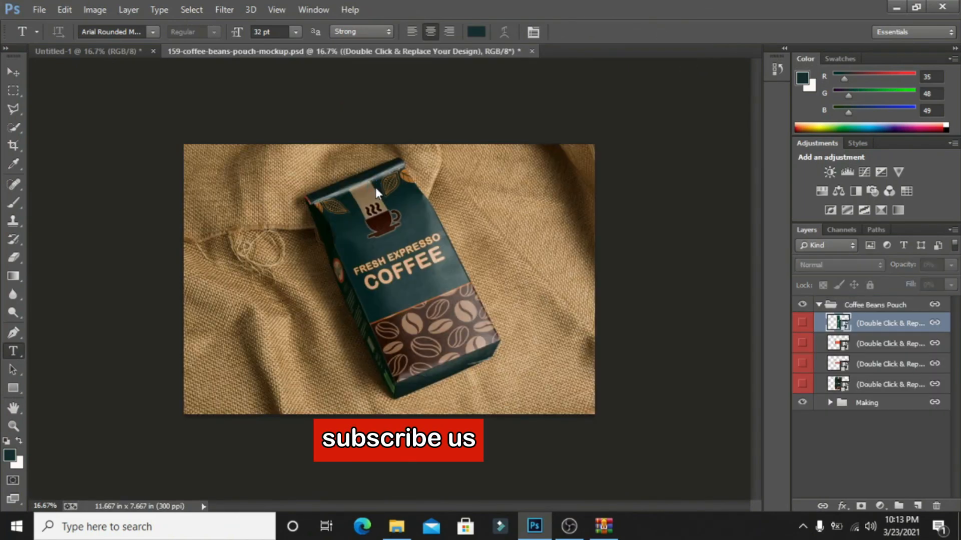
Collapse the Coffee Beans Pouch group and save the mockup as a progressive JPEG named 159-coffee-beans-pouch-mockup at quality 9.
left_click(820, 304)
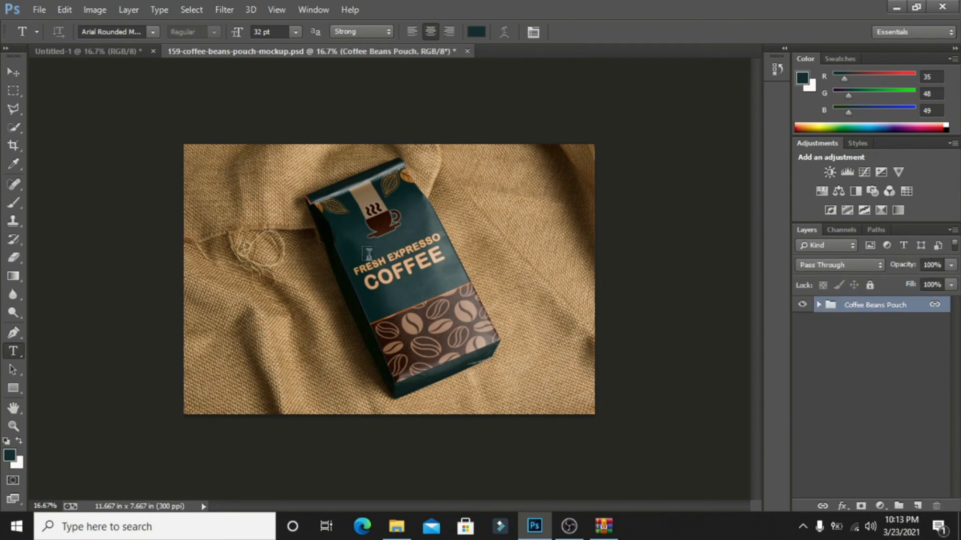
left_click(98, 48)
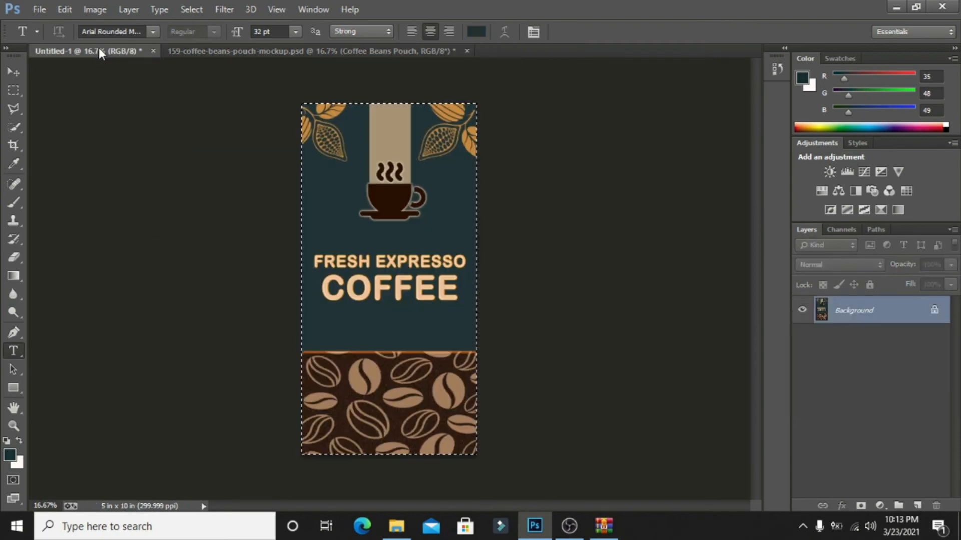
left_click(387, 52)
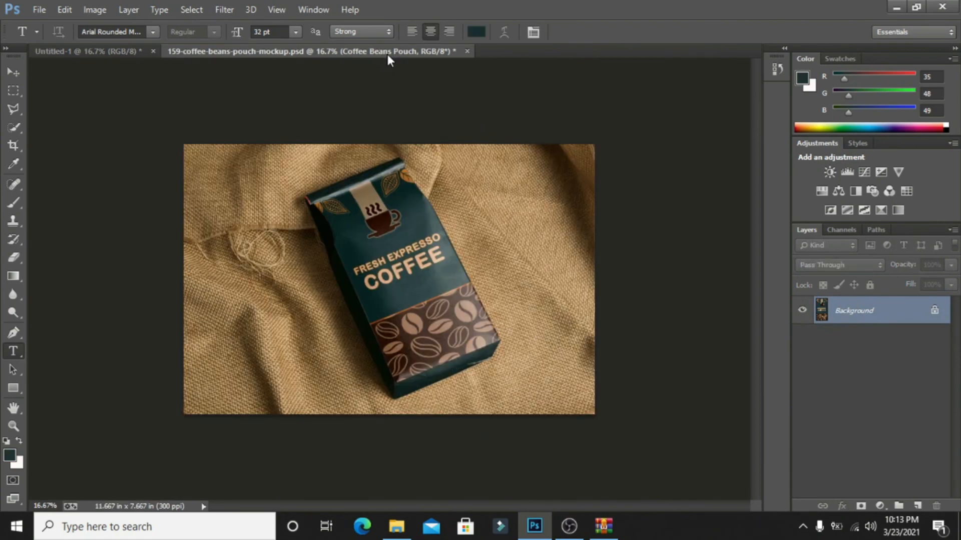
left_click(38, 9)
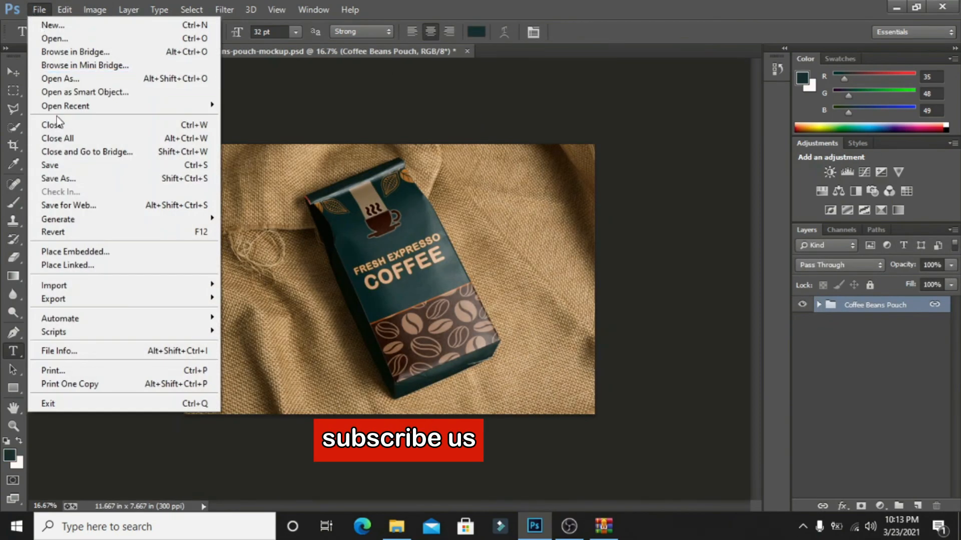
left_click(79, 180)
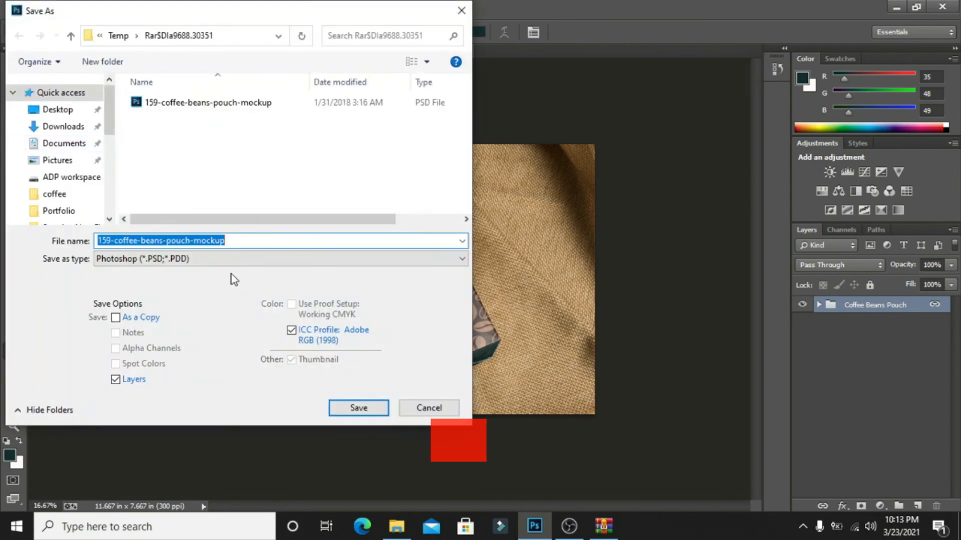
left_click(233, 258)
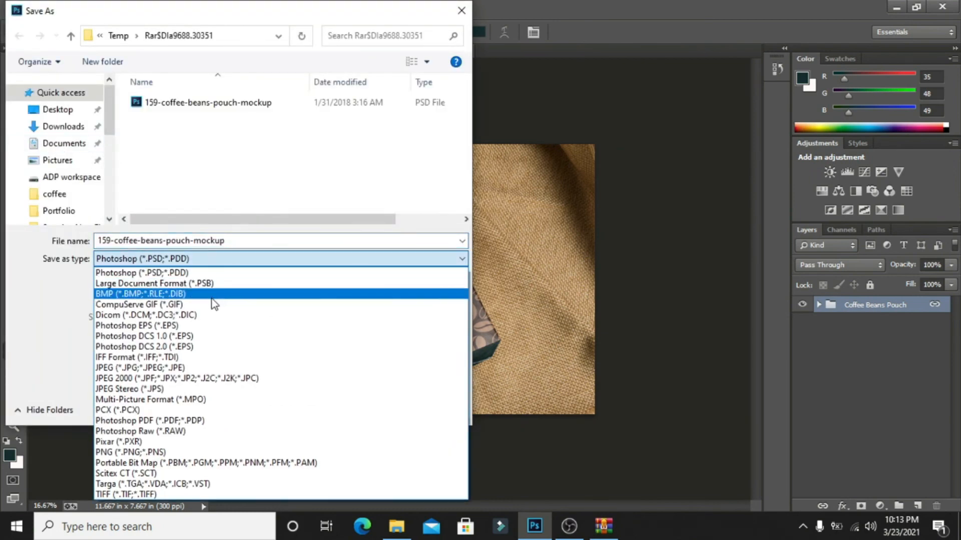
left_click(224, 368)
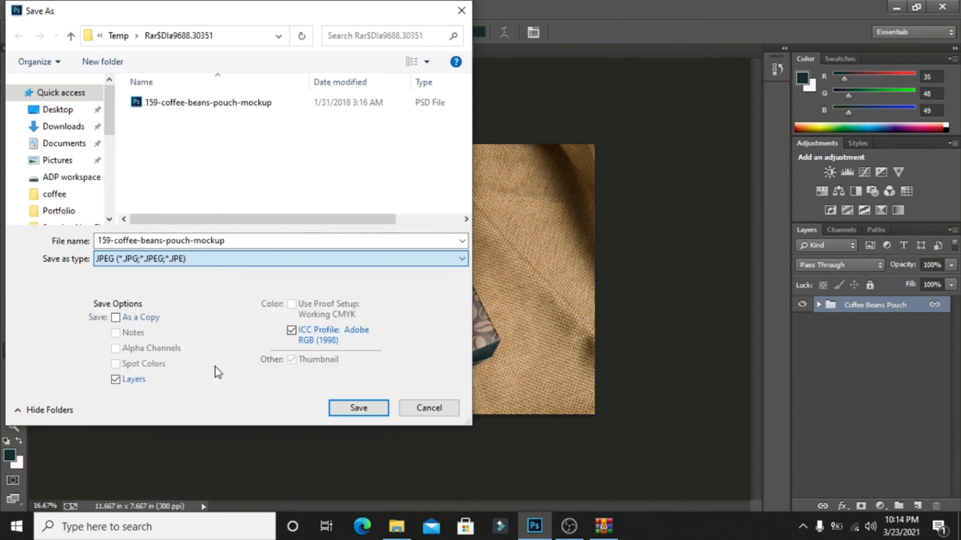
left_click(352, 408)
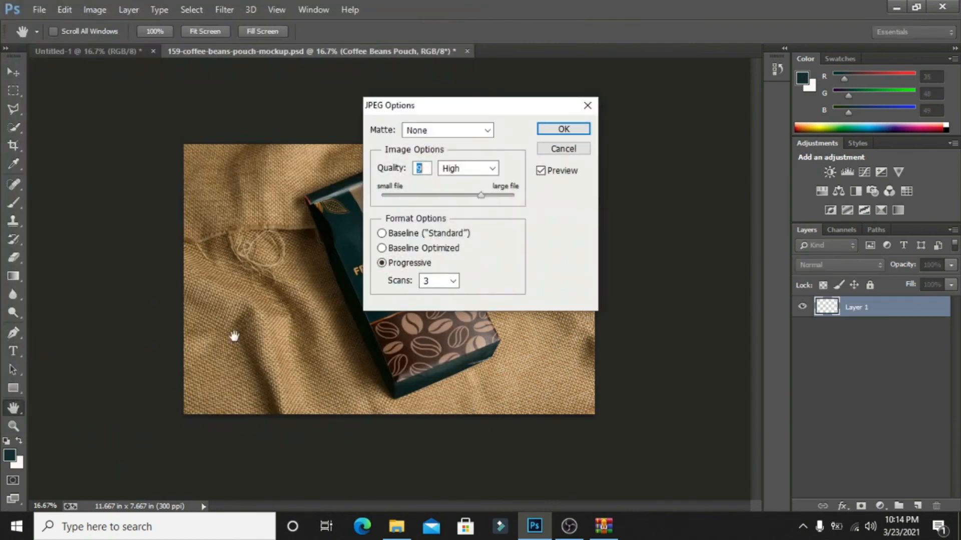
left_click(560, 131)
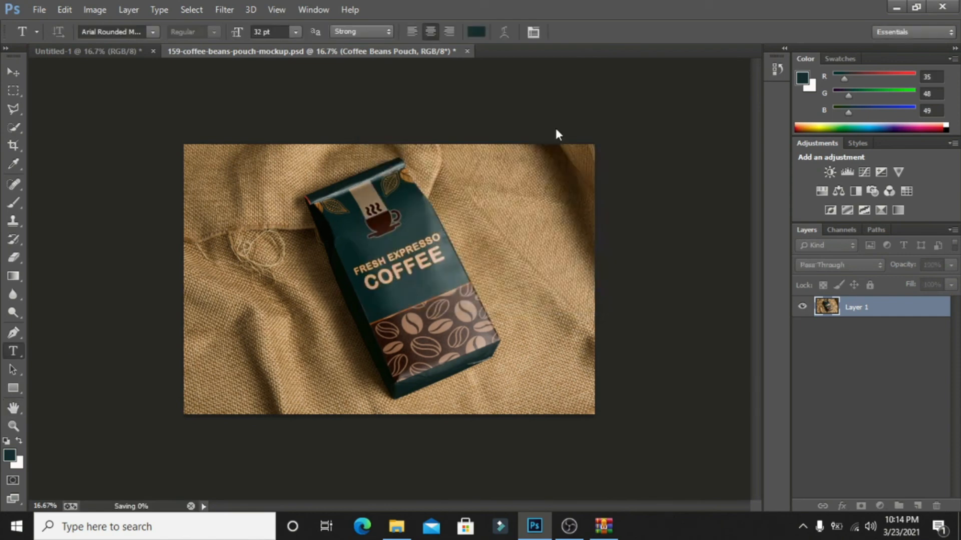
Step the flat label in Untitled-1 back to before its layers were merged, restoring the separate editable layers.
left_click(92, 47)
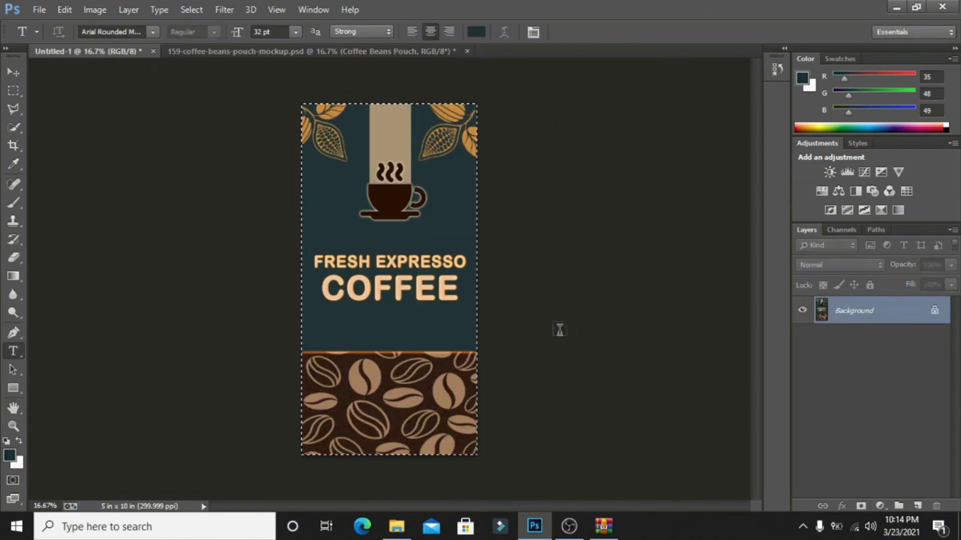
key("ctrl+alt+z")
key("ctrl+alt+z")
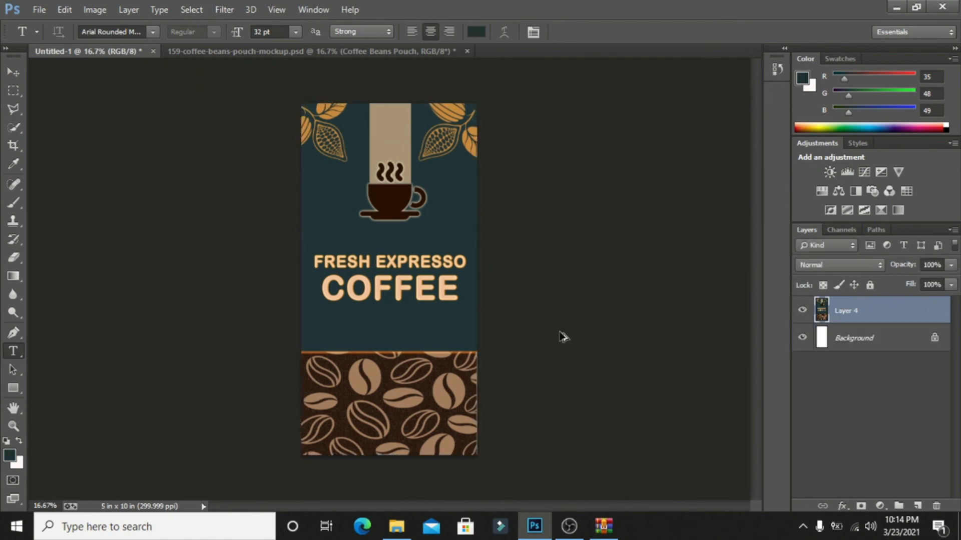
key("ctrl+alt+z")
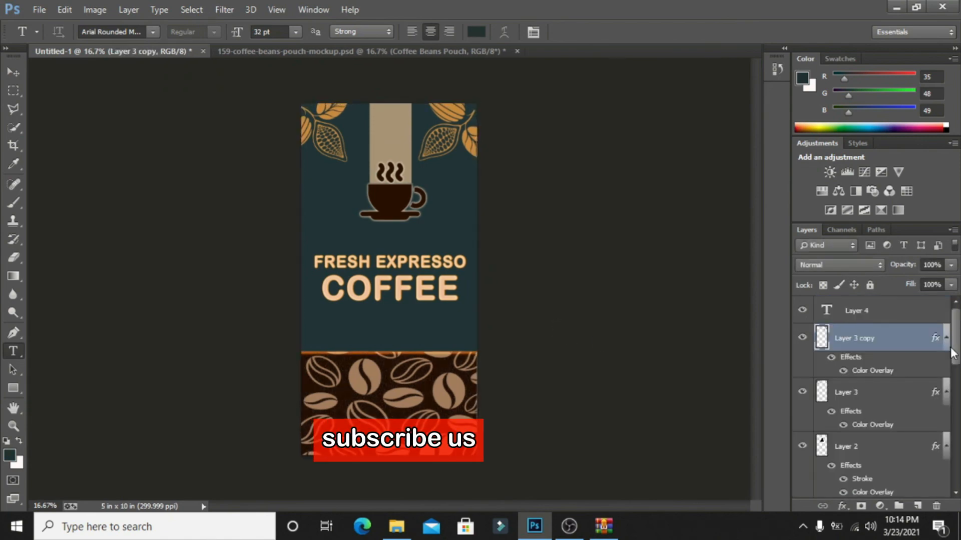
Try several fill colors on the Rectangle 2 background panel of the label, settling on a muted brown (R 145, G 106).
scroll(956, 352, "down", 10)
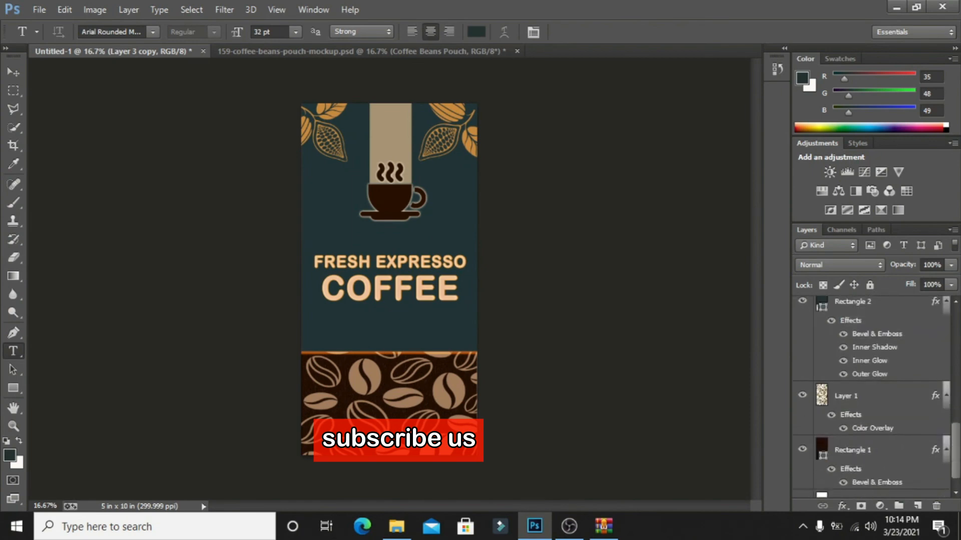
left_click(859, 351)
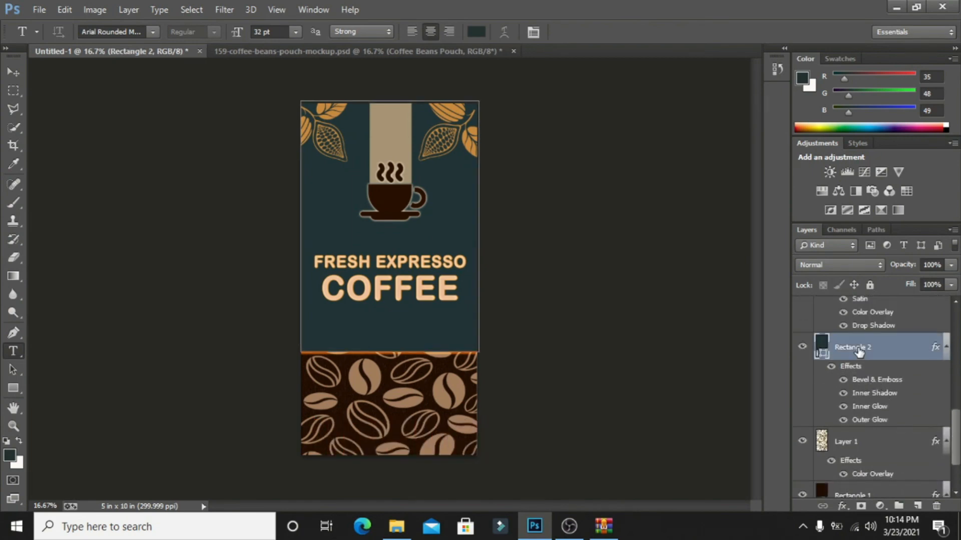
left_click(13, 457)
left_click(744, 325)
left_click_drag(612, 208, 673, 247)
left_click(870, 157)
key("alt+BackSpace")
left_click(15, 457)
left_click(626, 202)
left_click(871, 158)
key("alt+BackSpace")
left_click(11, 456)
left_click(745, 333)
left_click(615, 228)
left_click(846, 160)
key("alt+BackSpace")
Change the color overlay of Rectangle 3, the vertical strip above the coffee cup, to a near-black color.
left_click(11, 456)
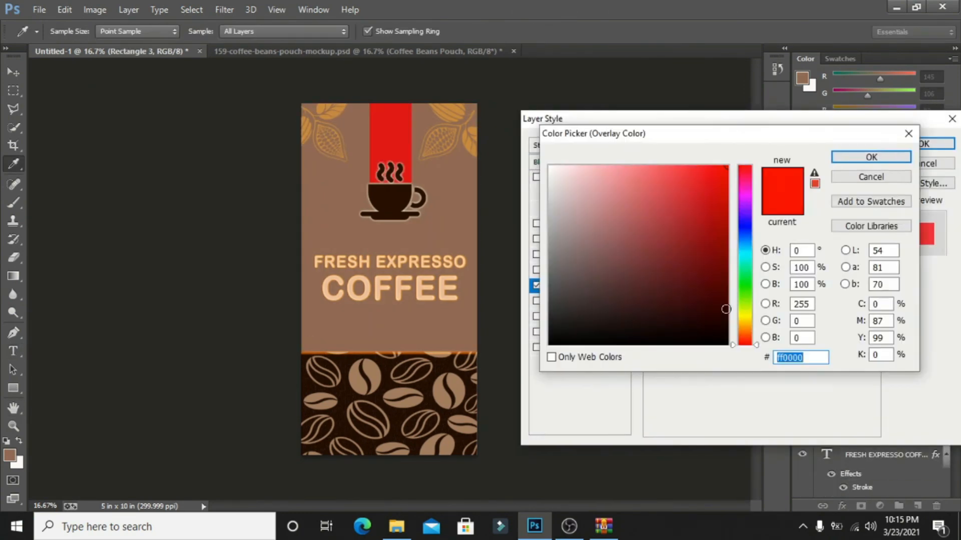
left_click(745, 330)
left_click(718, 232)
left_click(594, 253)
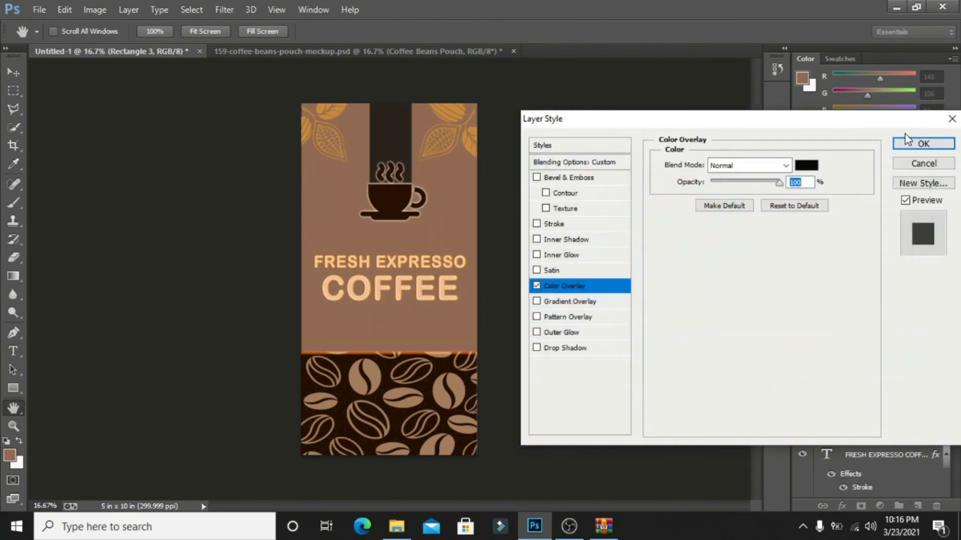
left_click(904, 134)
Change the color overlay of Layer 3, the cocoa leaf artwork in the label's upper-left corner, to light green #69c77f.
left_click(868, 319)
left_click_drag(956, 338, 958, 356)
double_click(821, 318)
left_click(575, 286)
left_click(809, 166)
left_click(700, 250)
left_click(668, 246)
left_click(644, 266)
left_click(744, 278)
left_click(633, 205)
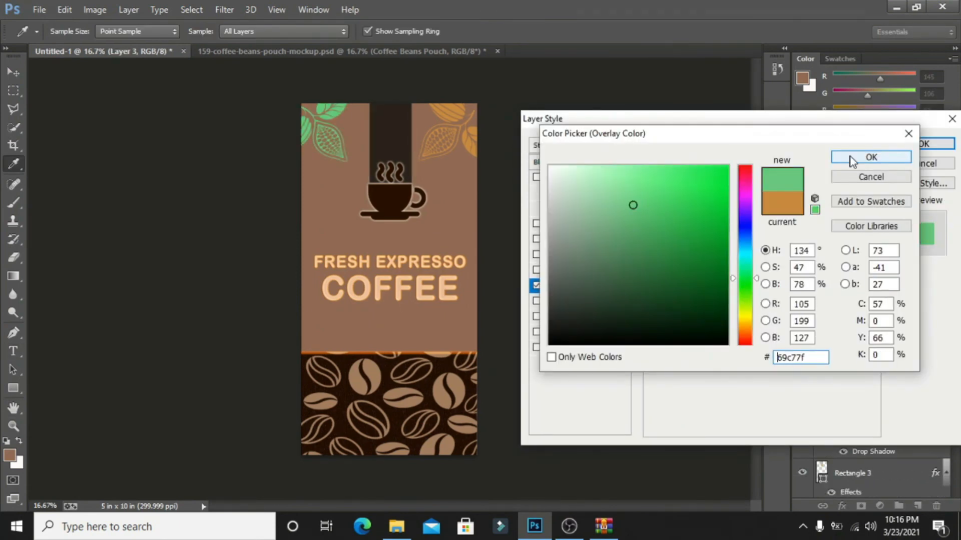
left_click(851, 159)
left_click(931, 144)
Change the color overlay of the matching cocoa leaf artwork in the label's upper-right corner to a light green.
left_click(935, 375)
double_click(918, 326)
left_click(575, 286)
left_click(809, 167)
left_click(744, 290)
left_click(648, 200)
left_click(631, 200)
left_click(871, 158)
left_click(931, 144)
Select the label's layers down to Rectangle 1 and flatten the artwork into a single Background layer.
left_click_drag(956, 350, 956, 460)
left_click(900, 431, "shift")
right_click(900, 431)
left_click(638, 403)
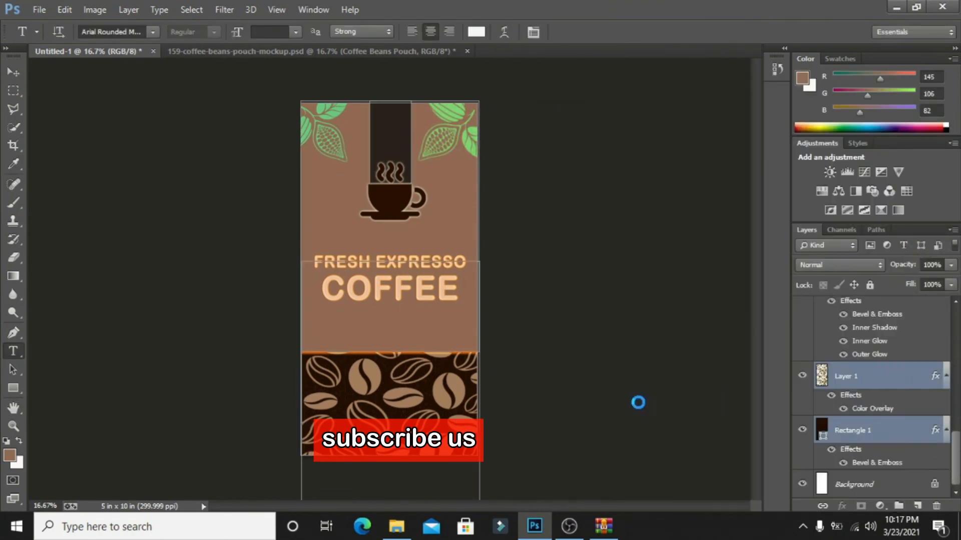
Expand the Coffee Beans Pouch group in the mockup and open its front-panel smart object, using the embedded color profile.
left_click(440, 52)
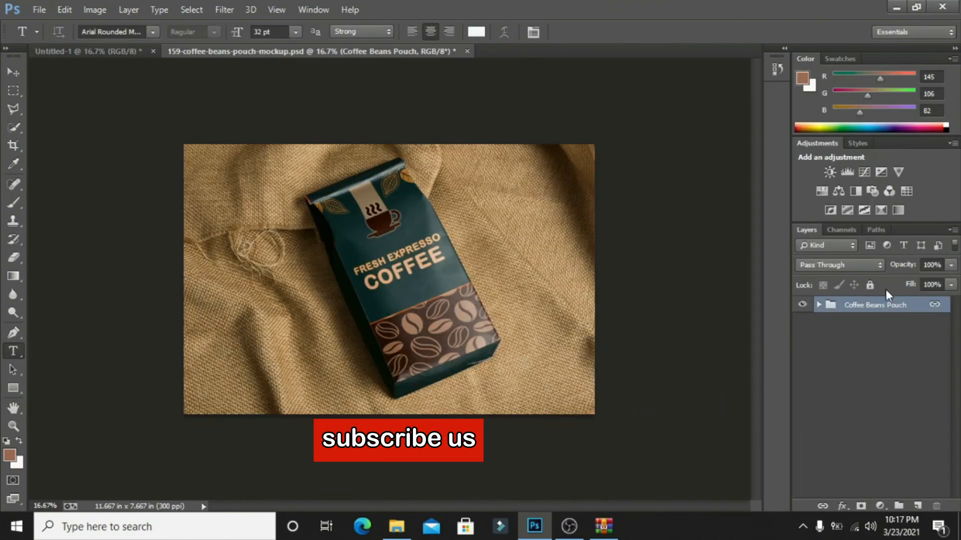
left_click(820, 305)
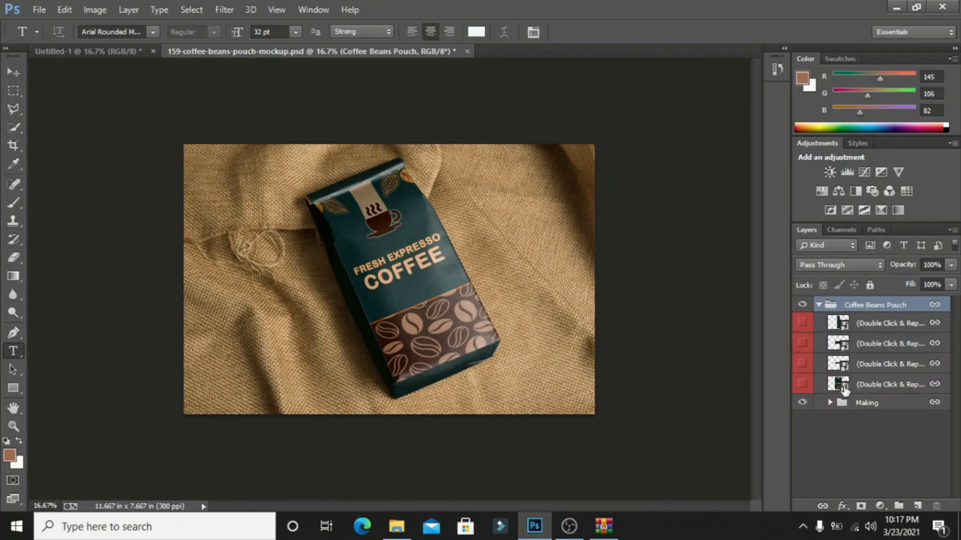
left_click(844, 389)
double_click(845, 386)
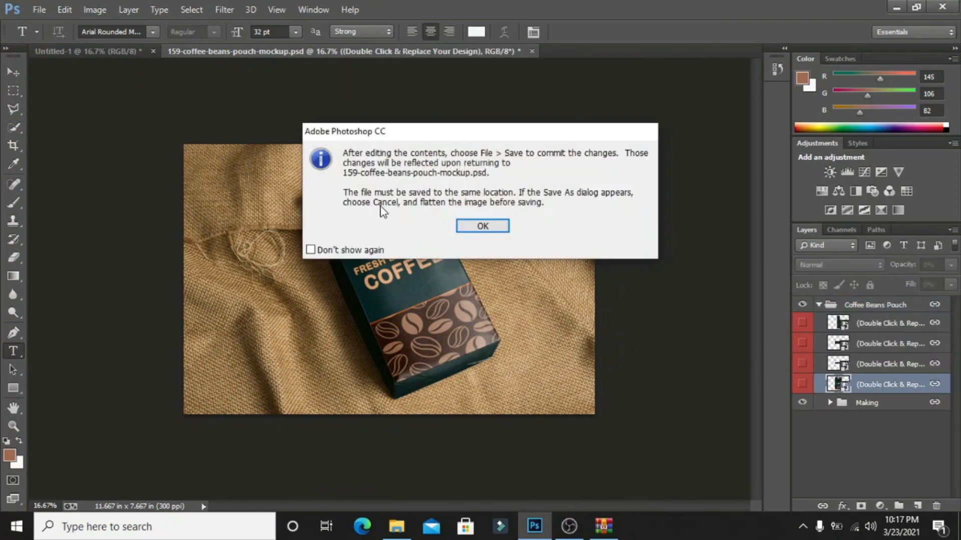
left_click(483, 227)
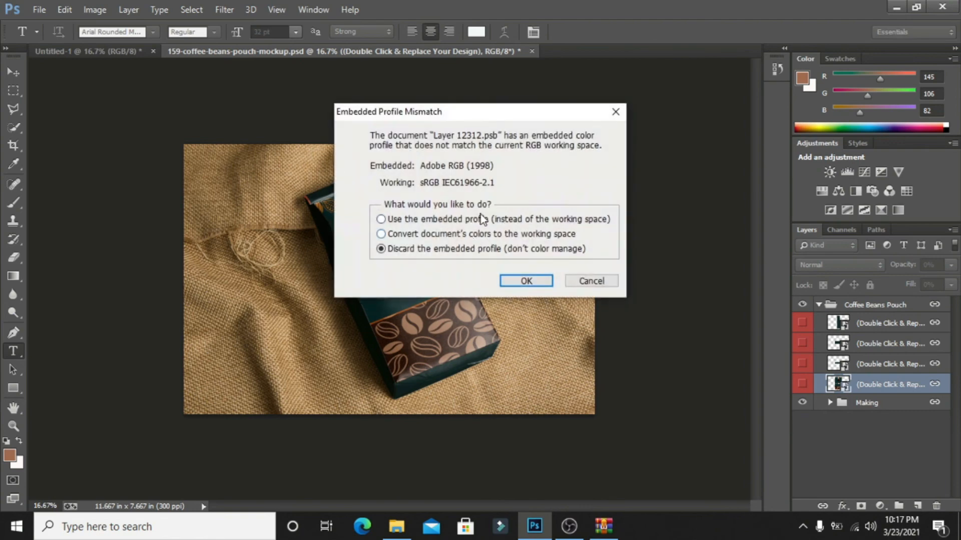
left_click(526, 280)
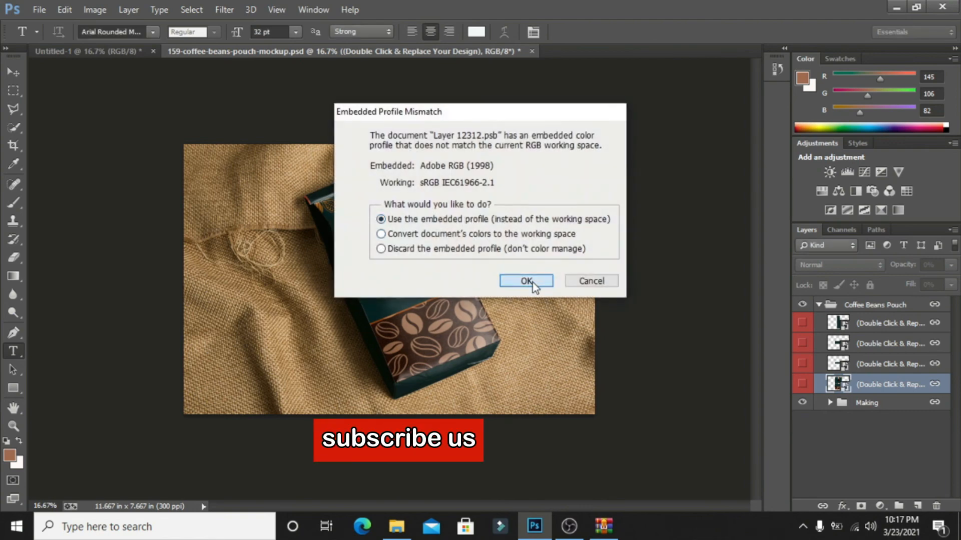
Copy the entire flattened brown label from Untitled-1 and paste it into the front-panel document Layer 12312.psb.
left_click(56, 52)
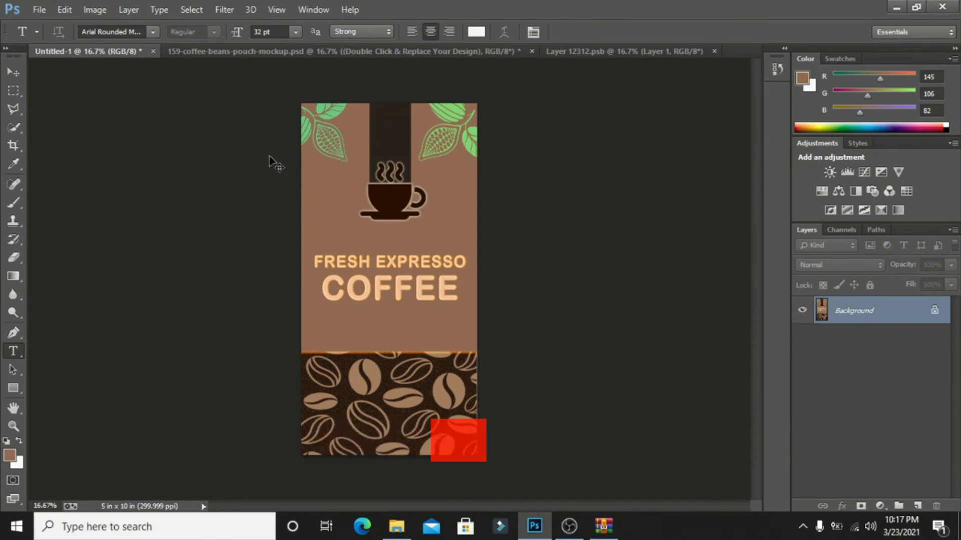
key("ctrl+a")
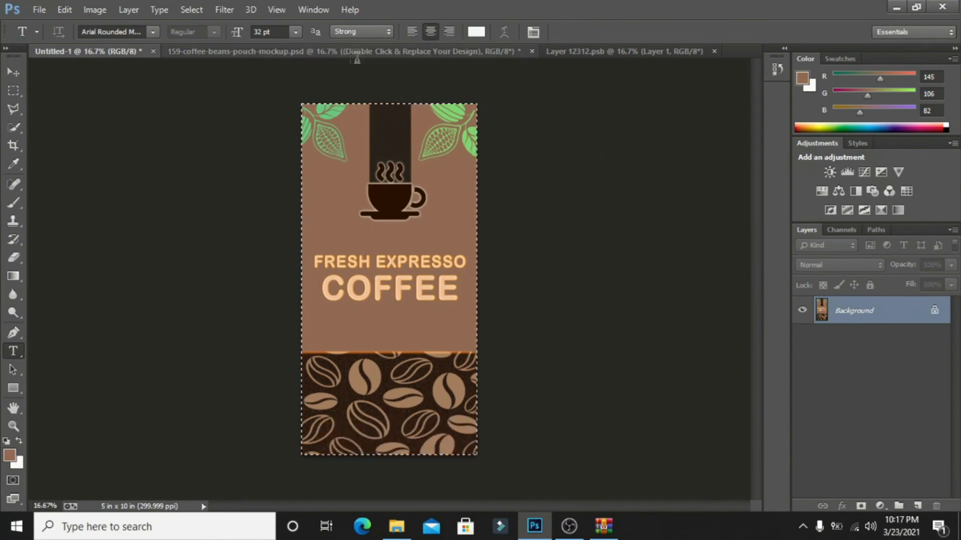
left_click(472, 51)
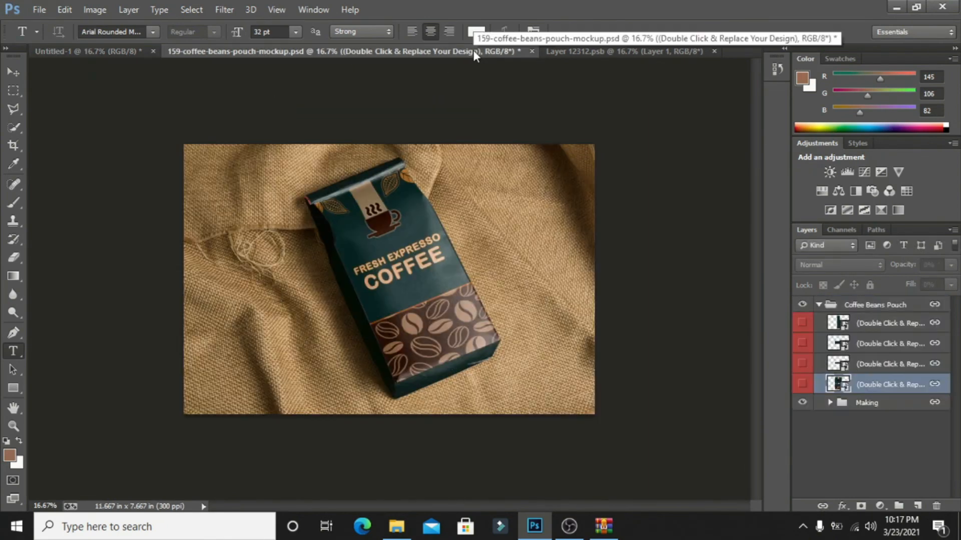
left_click(579, 48)
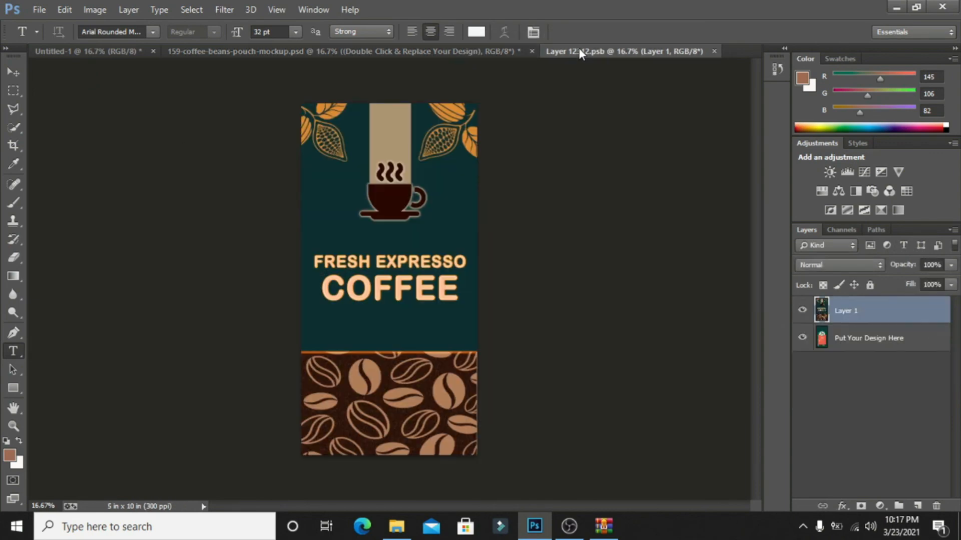
key("ctrl+v")
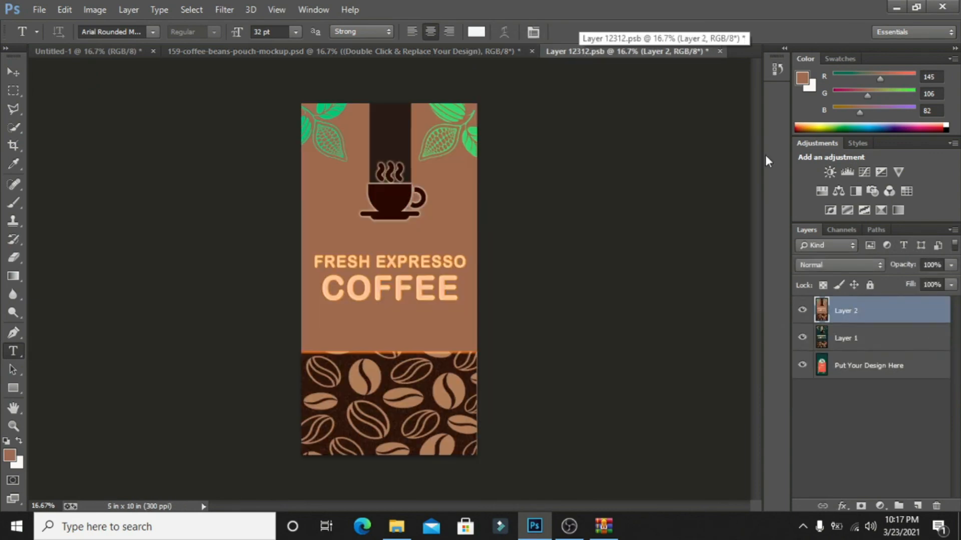
Delete the old teal label on Layer 1, then close the front-panel document and save its changes to the mockup.
left_click(839, 342)
left_click_drag(843, 347, 937, 508)
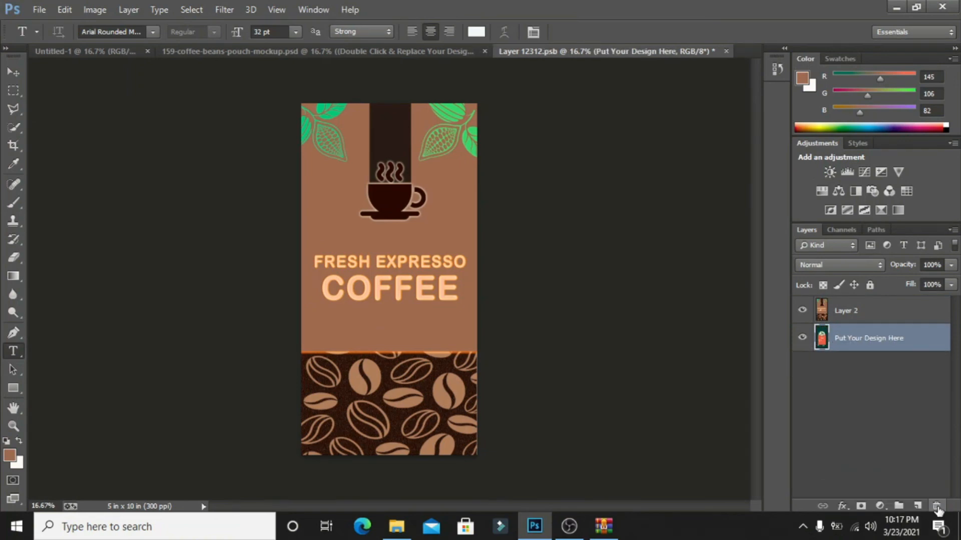
left_click(724, 50)
left_click(372, 189)
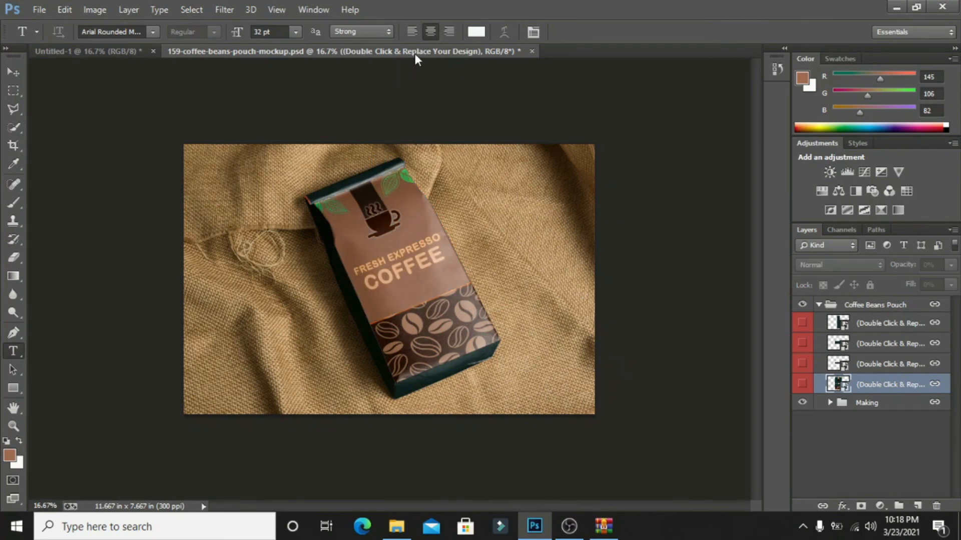
Open the pouch's top-fold smart object, fill it with the brown foreground color (R 145, G 106, B 82), and save and close it.
double_click(842, 367)
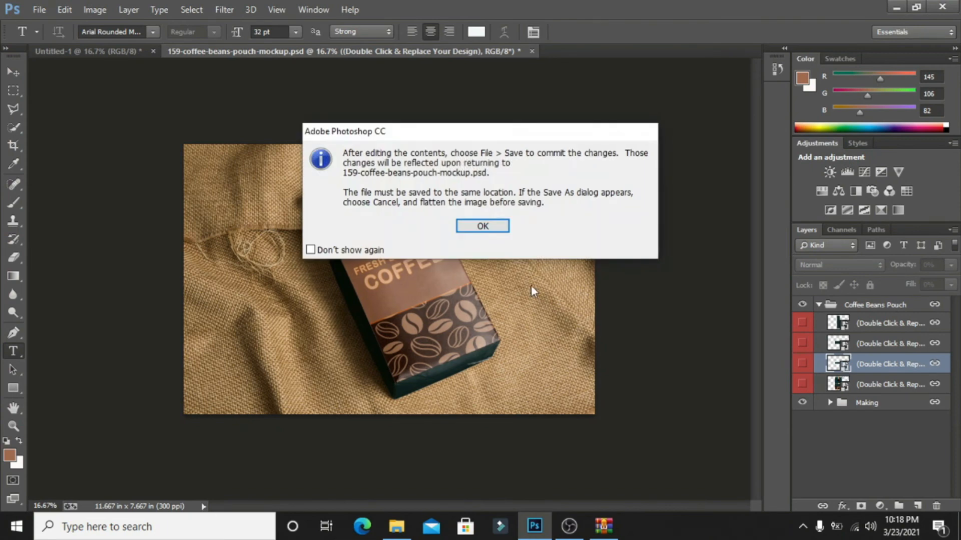
left_click(492, 222)
left_click(515, 281)
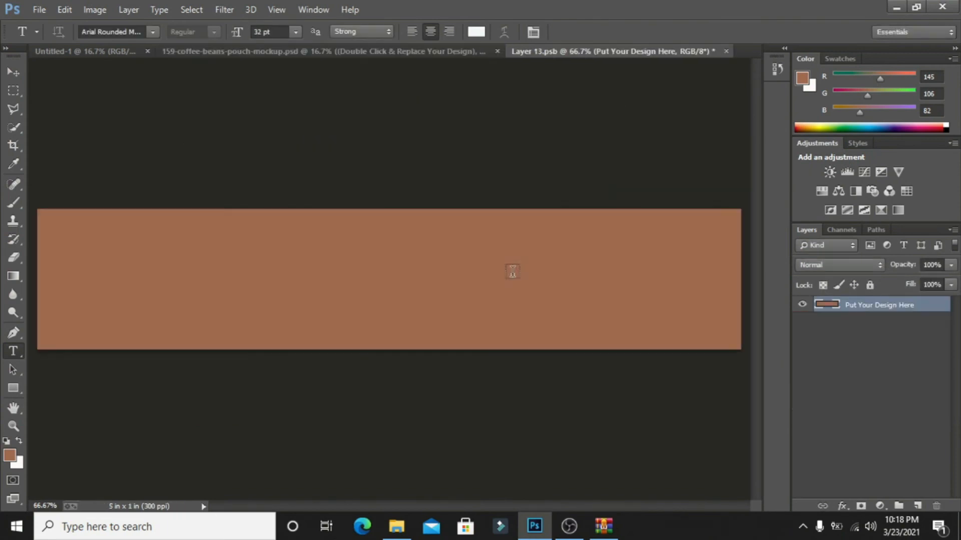
left_click(726, 52)
left_click(374, 189)
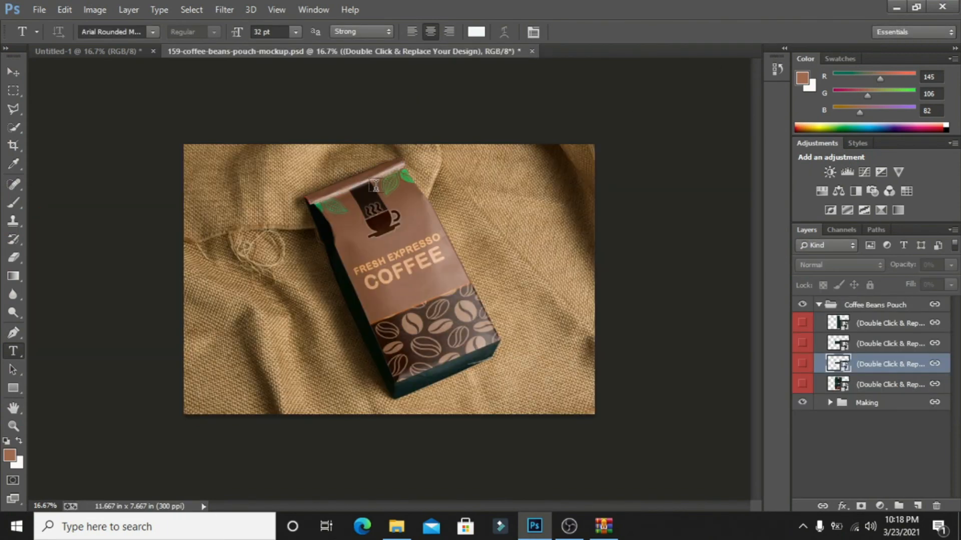
Fill the pouch's bottom-panel smart object, Layer 1211.psb, with the brown foreground color, and save and close it.
double_click(844, 345)
left_click(491, 224)
left_click(519, 279)
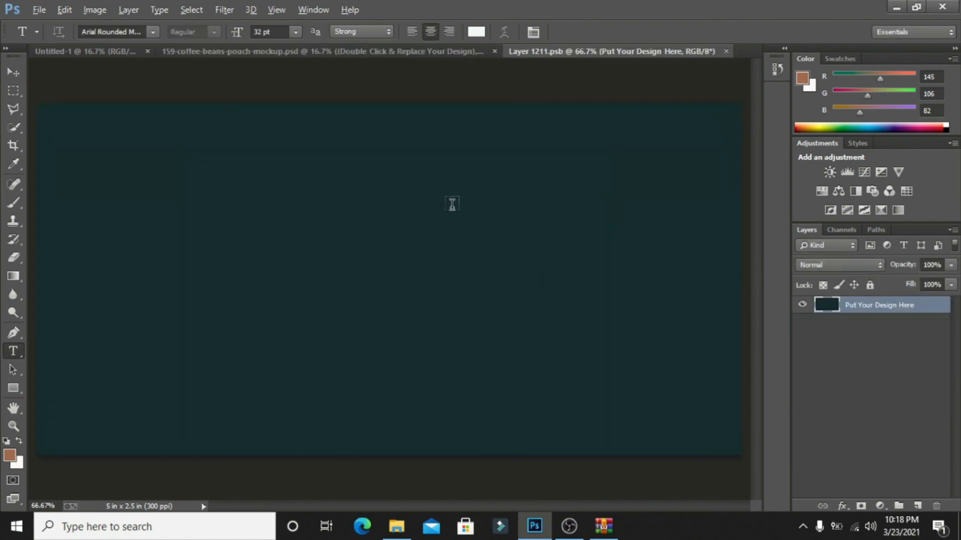
key("alt+BackSpace")
left_click(725, 51)
left_click(360, 193)
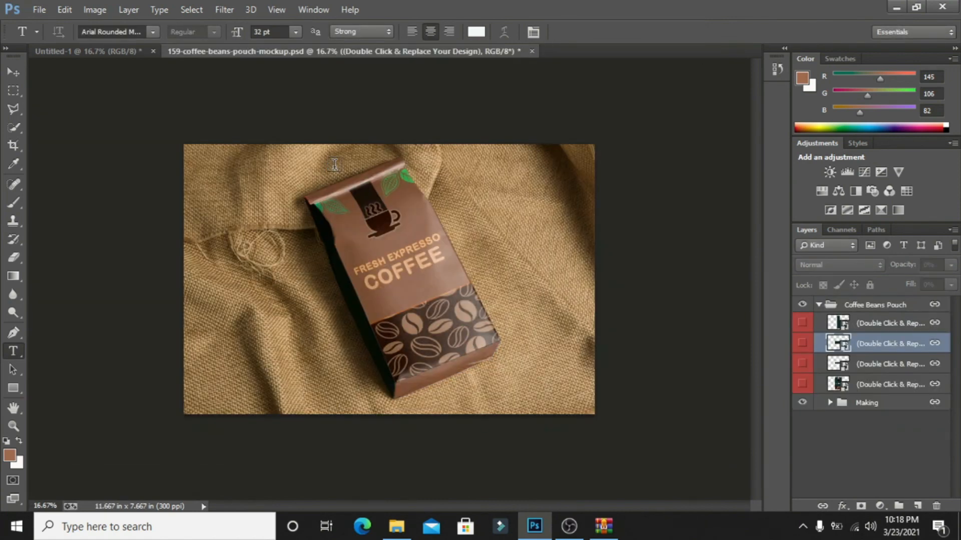
Fill the pouch's side-panel smart object, Layer 11.psb, with the brown foreground color, and save and close it.
double_click(844, 323)
left_click(489, 225)
left_click(520, 279)
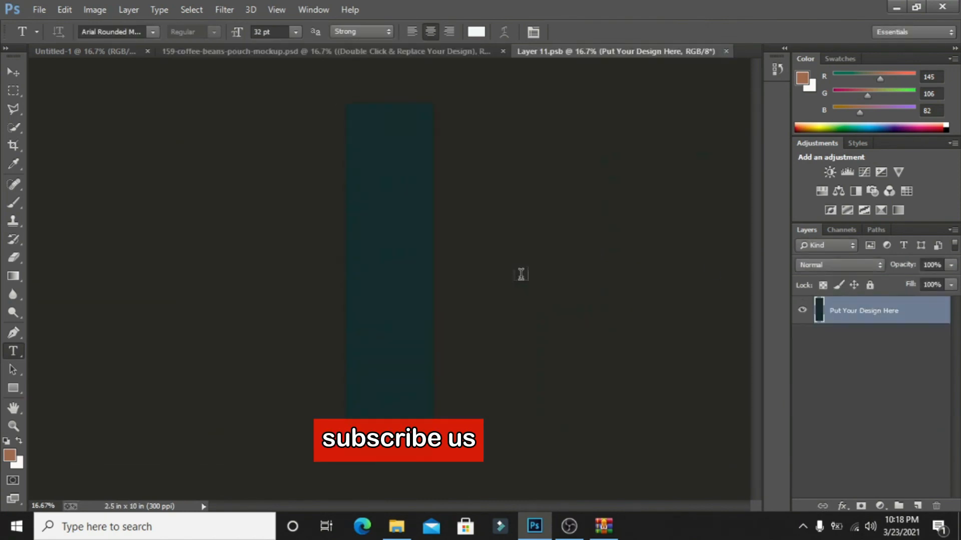
key("alt+BackSpace")
left_click(725, 51)
left_click(384, 190)
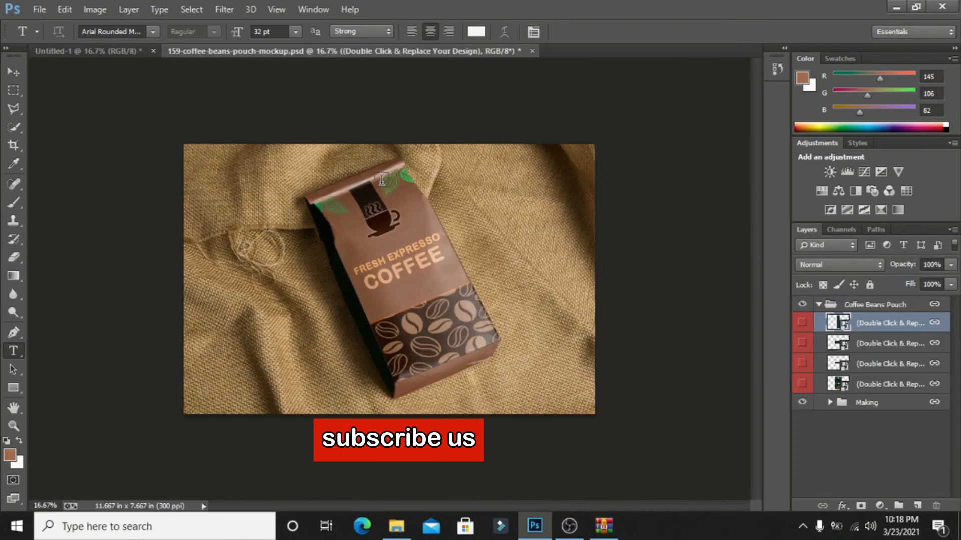